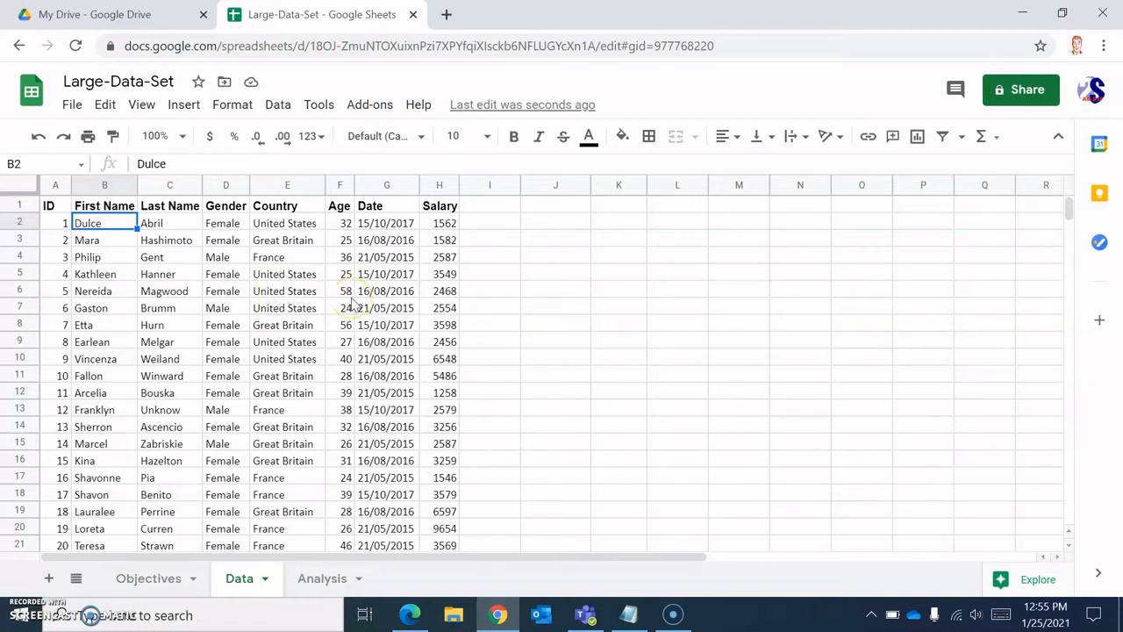
# Look through the employee records on the Data sheet, comparing the first rows with those further down
pyautogui.scroll(-2, 353, 301)
pyautogui.scroll(-12, 353, 302)
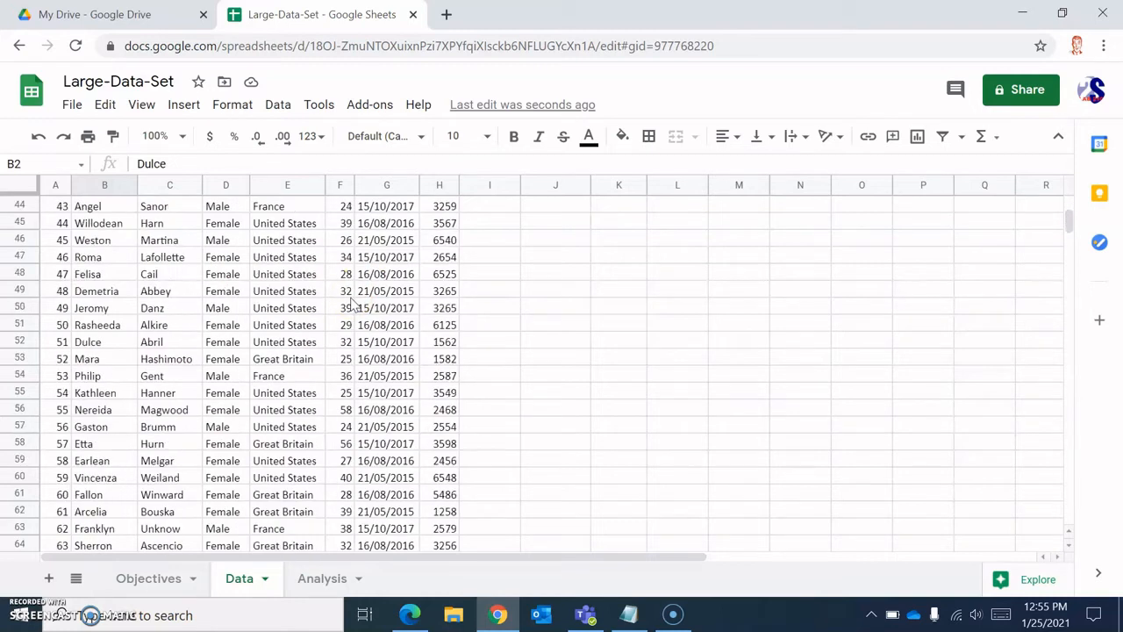
pyautogui.scroll(-20, 351, 302)
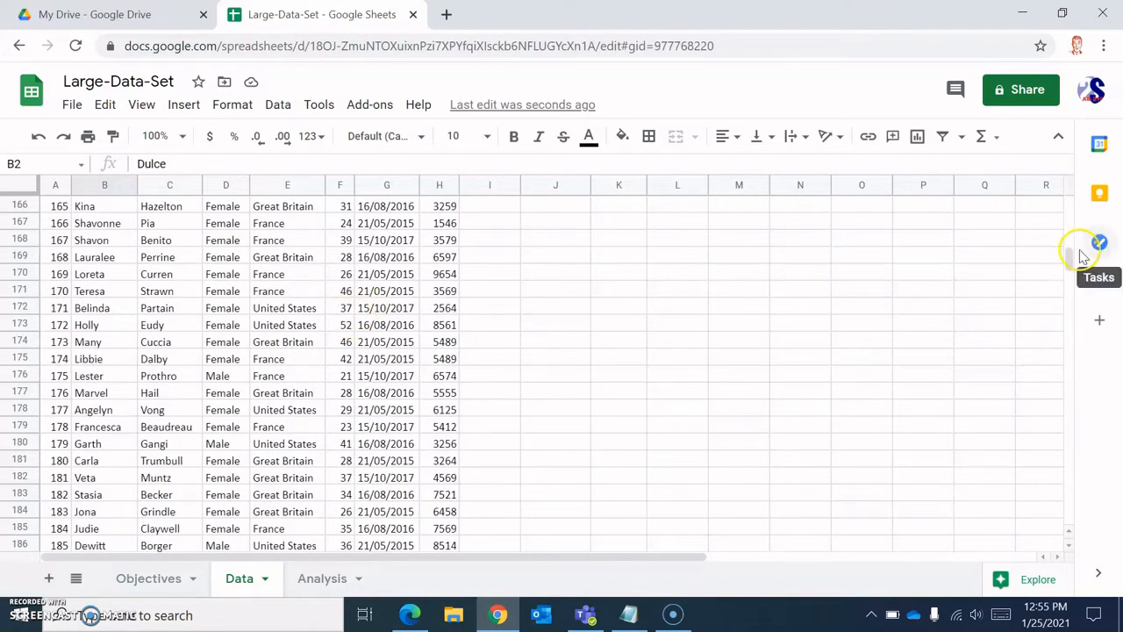
pyautogui.moveTo(1067, 254); pyautogui.dragTo(1063, 192)
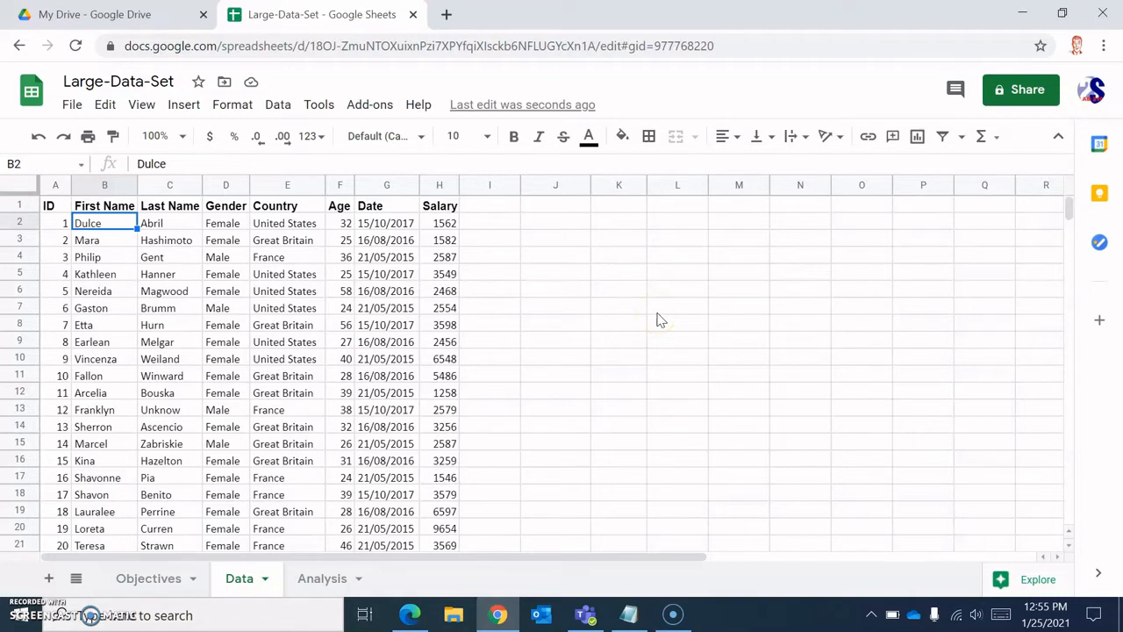
pyautogui.scroll(-3, 652, 316)
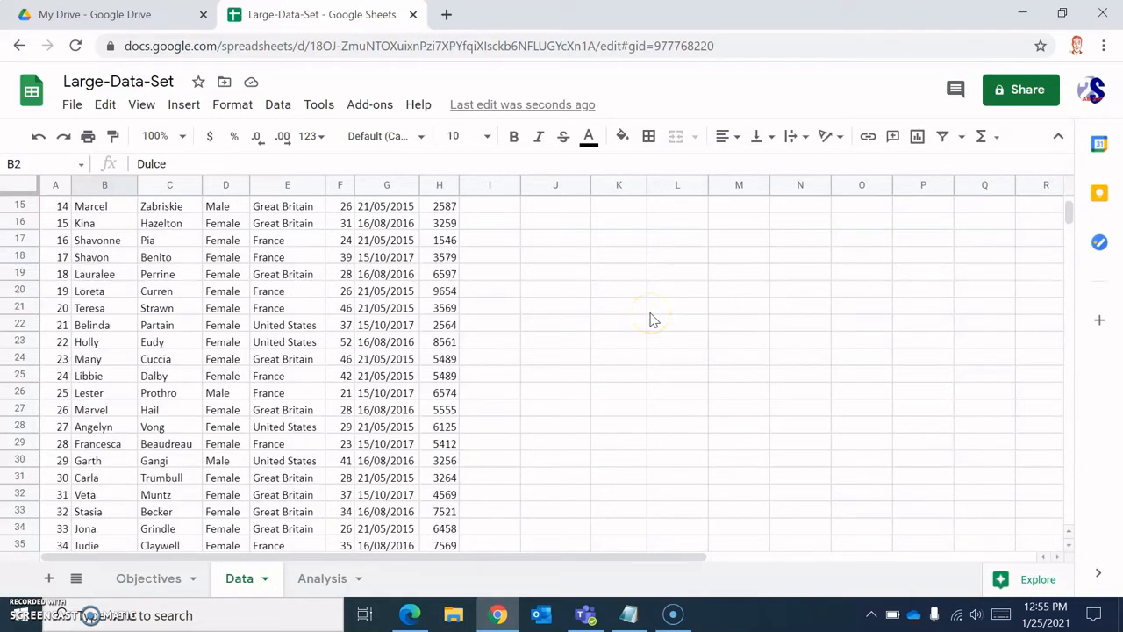
pyautogui.scroll(-3, 654, 320)
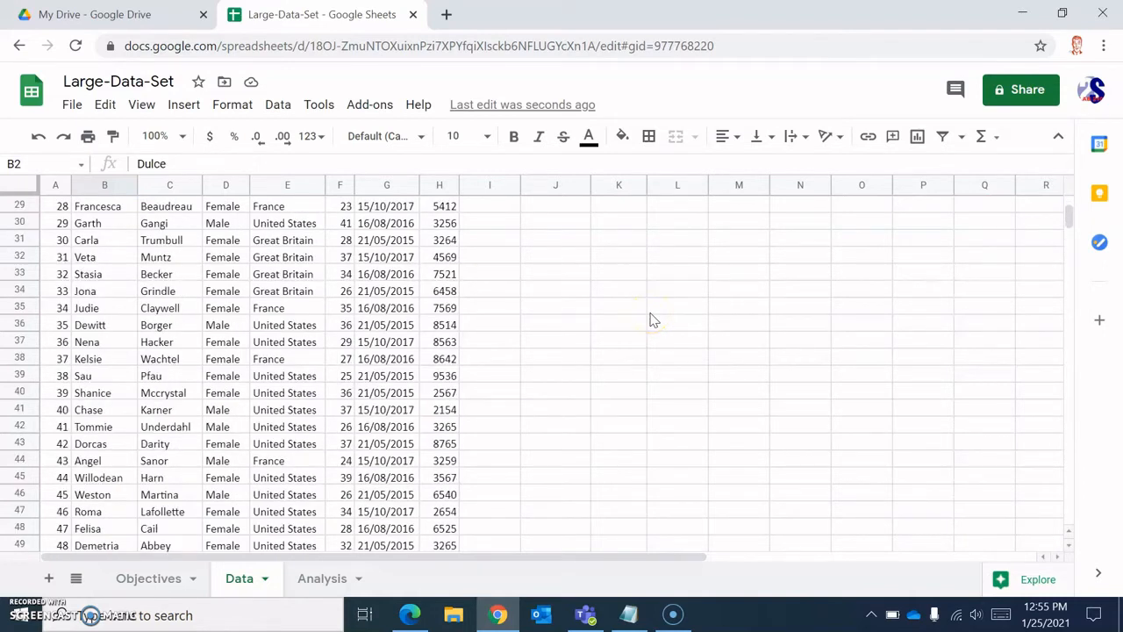
pyautogui.scroll(6, 652, 320)
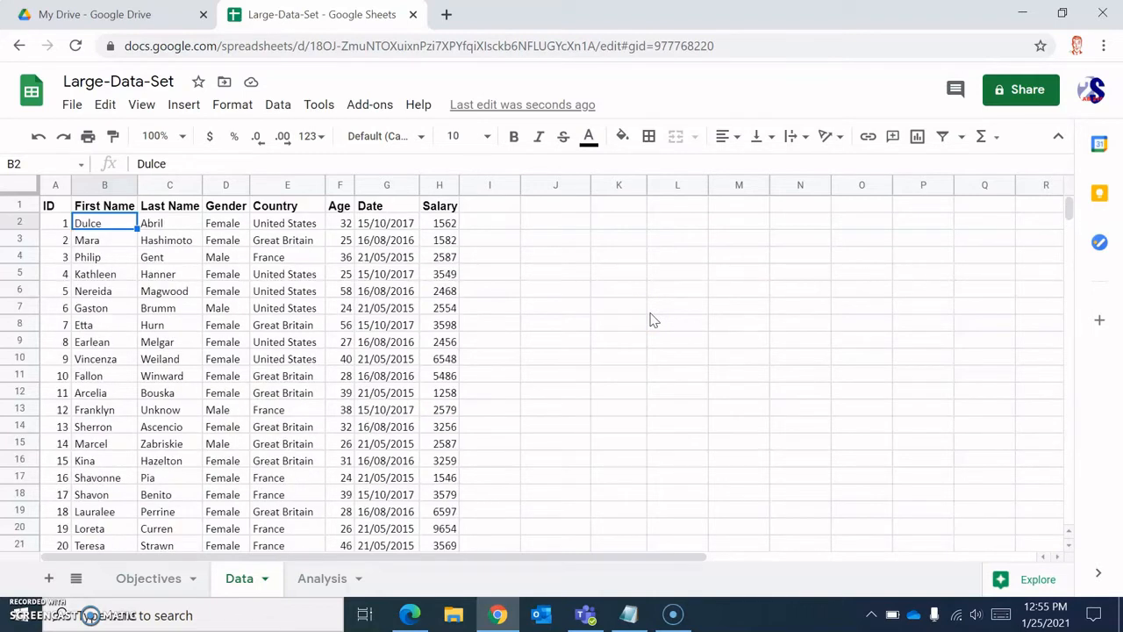
pyautogui.scroll(-20, 652, 320)
pyautogui.scroll(18, 652, 320)
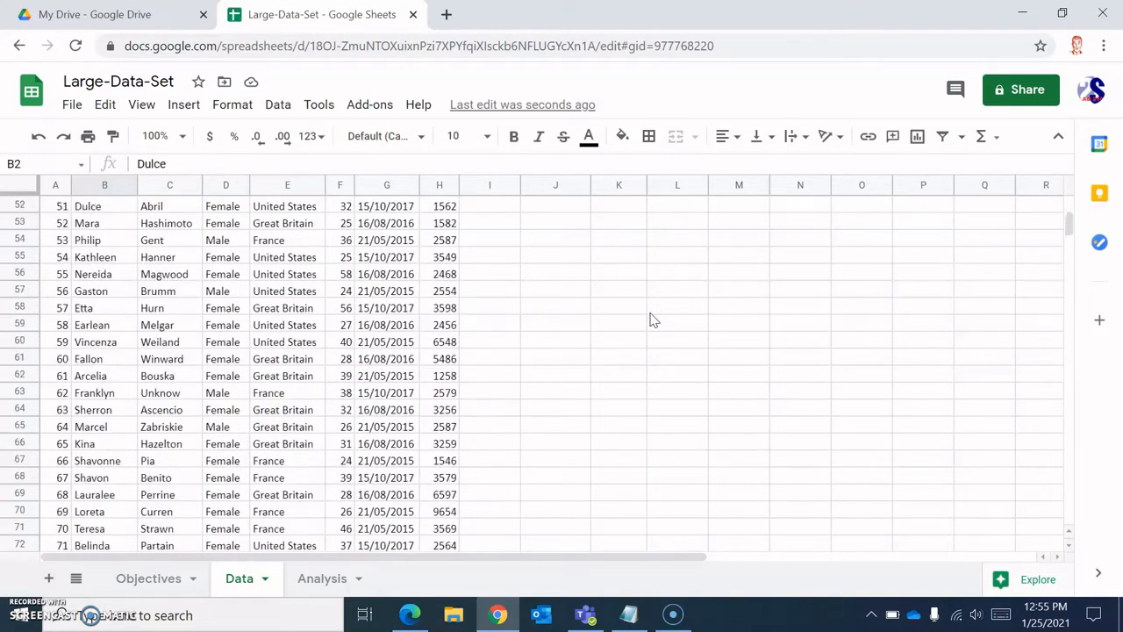
pyautogui.scroll(3, 651, 321)
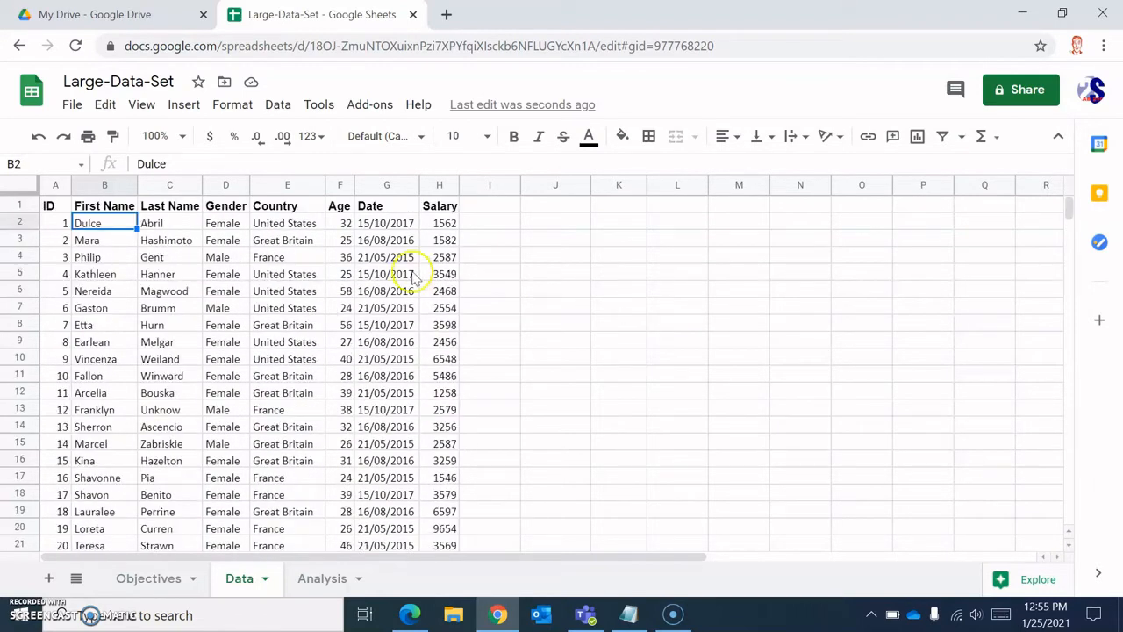
# Freeze the header row of the Data sheet and check it while going through the records
pyautogui.click(19, 204)
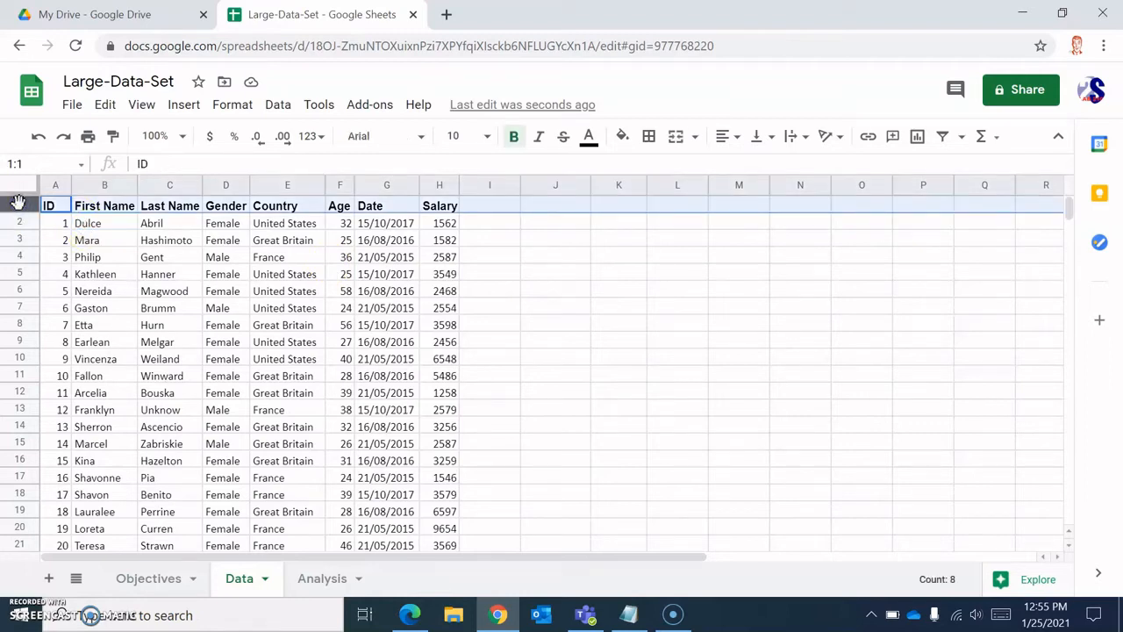
pyautogui.click(142, 106)
pyautogui.moveTo(153, 141)
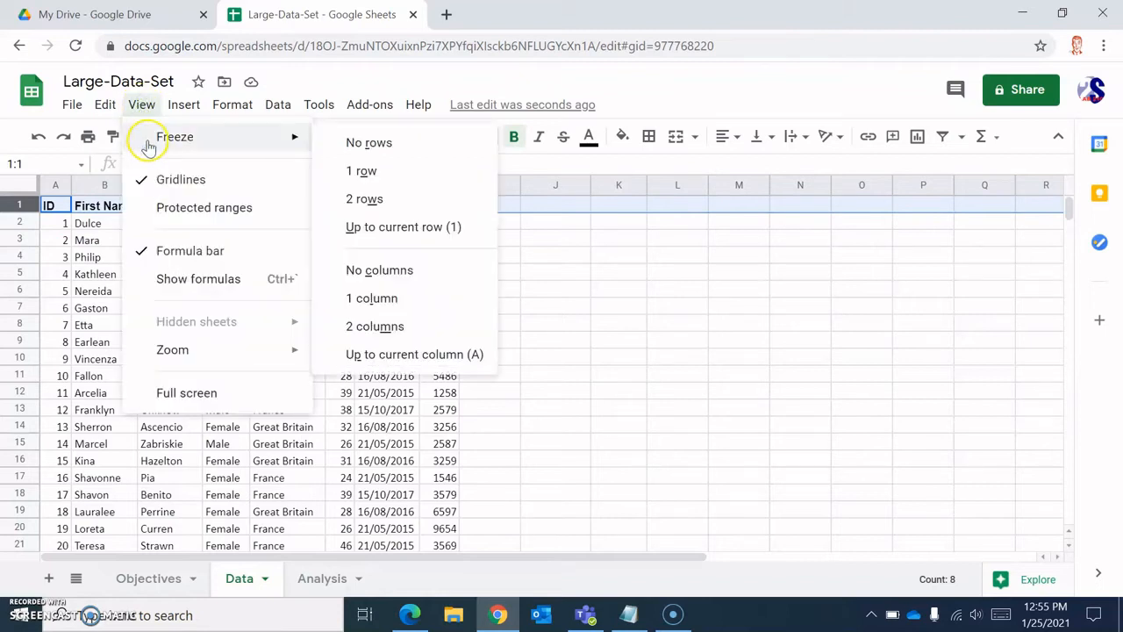
pyautogui.click(359, 172)
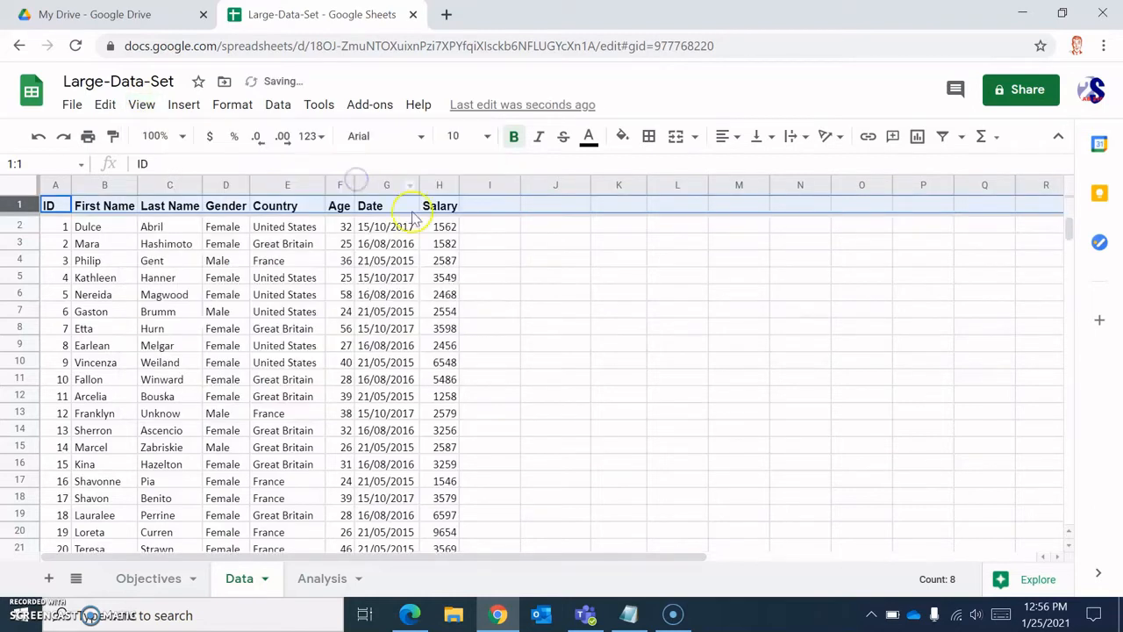
pyautogui.scroll(-20, 413, 281)
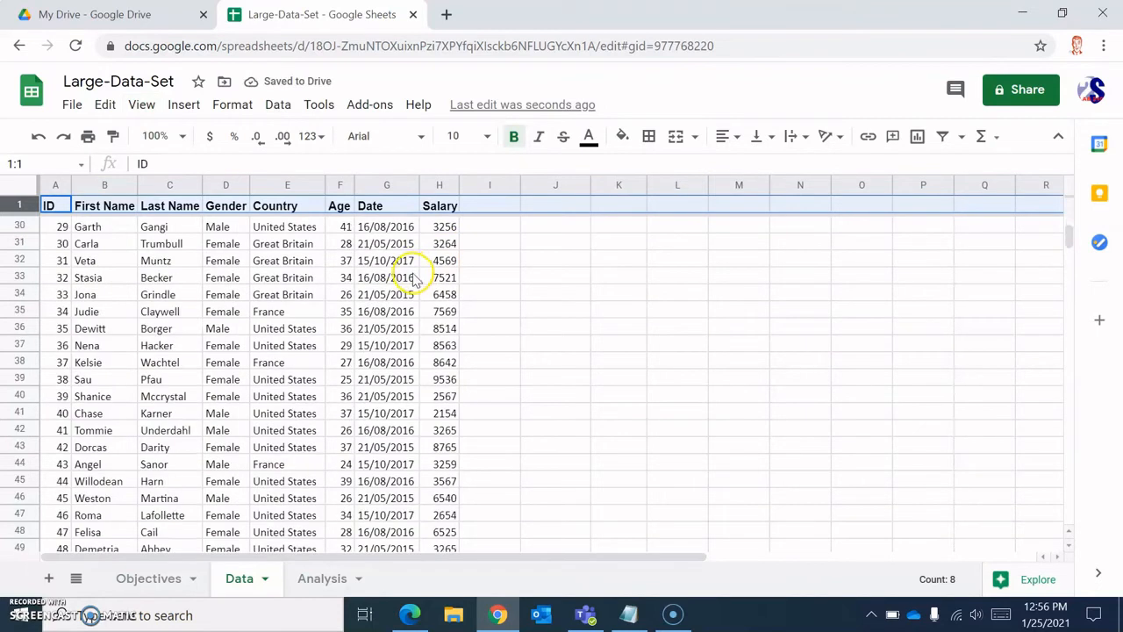
pyautogui.scroll(-20, 407, 286)
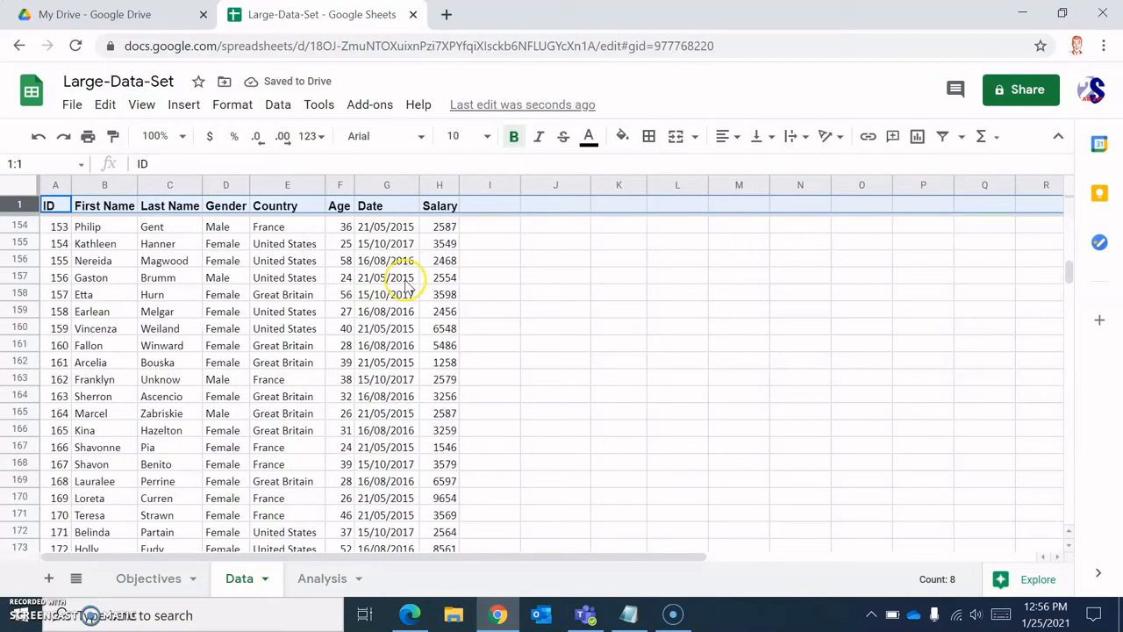
pyautogui.scroll(-10, 407, 286)
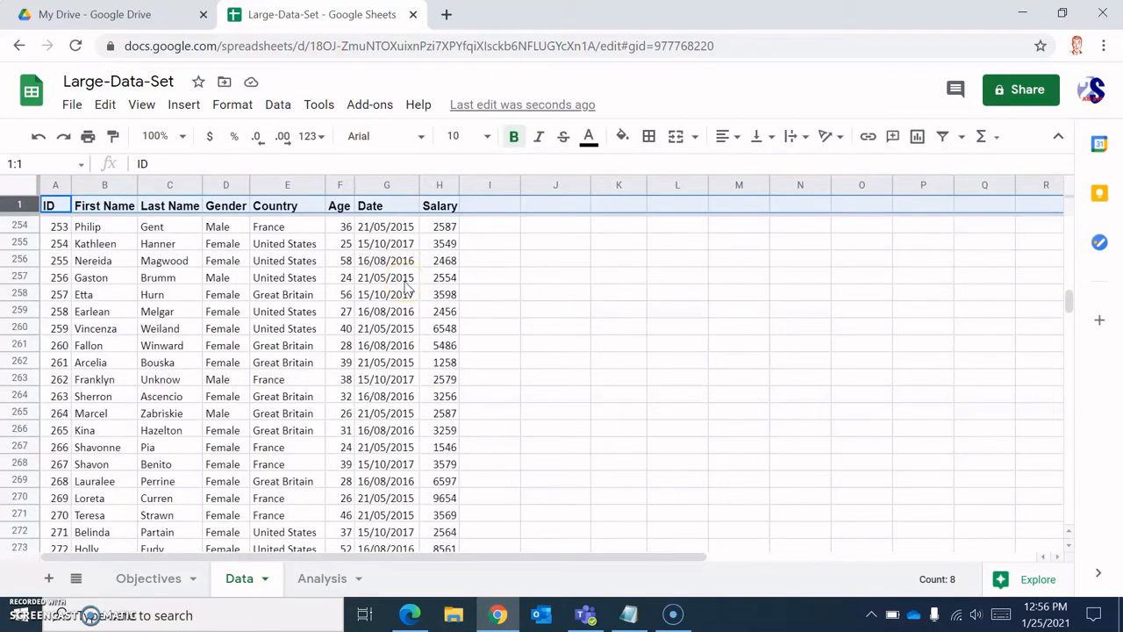
pyautogui.scroll(20, 407, 286)
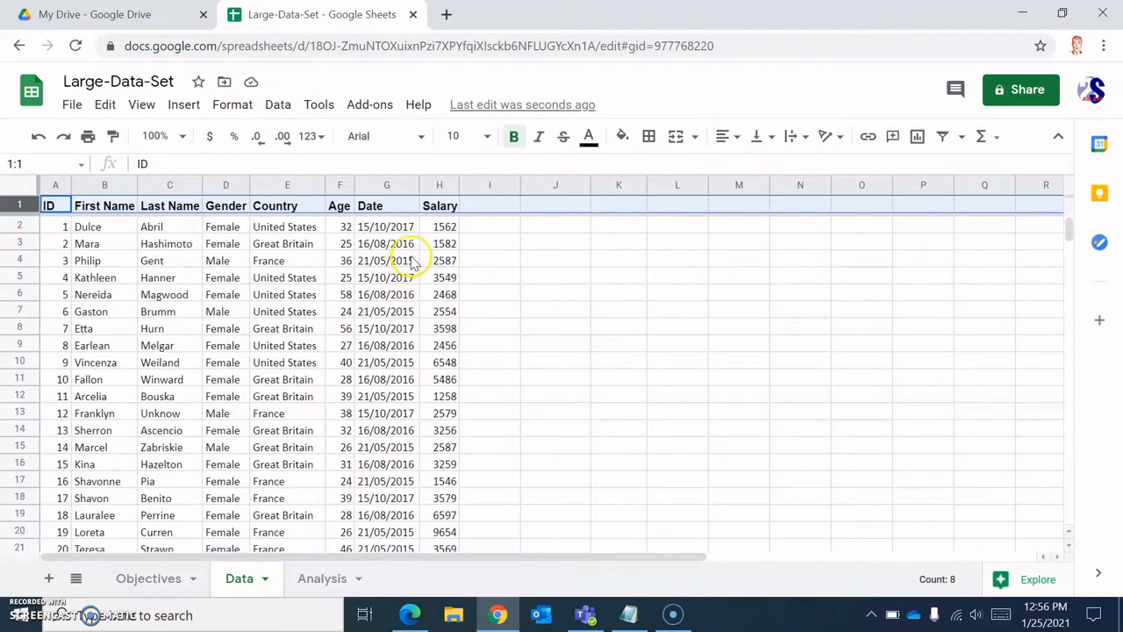
pyautogui.click(504, 258)
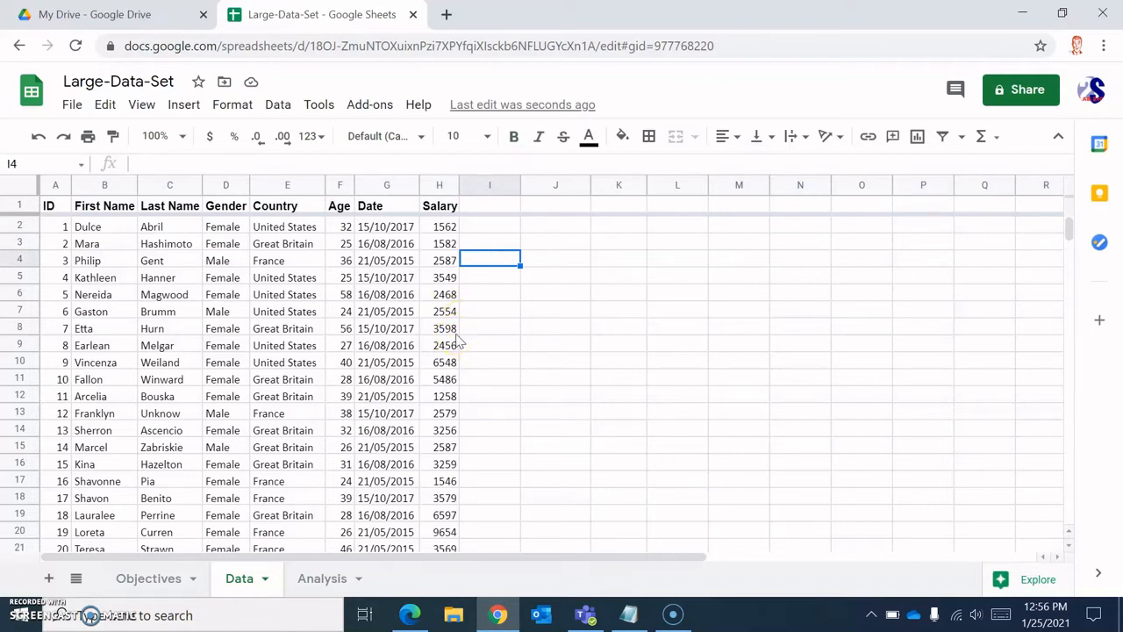
# Start a COUNTIF formula in A2 of the Analysis sheet, using the Data sheet's whole Gender column (Data!D:D) as its range
pyautogui.click(321, 582)
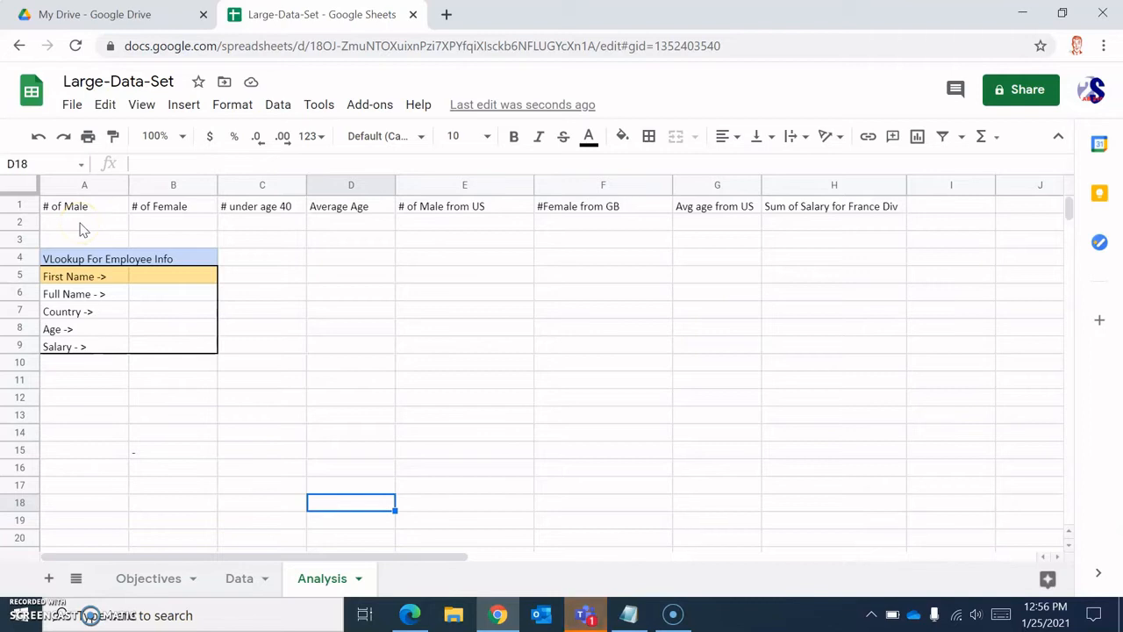
pyautogui.click(245, 583)
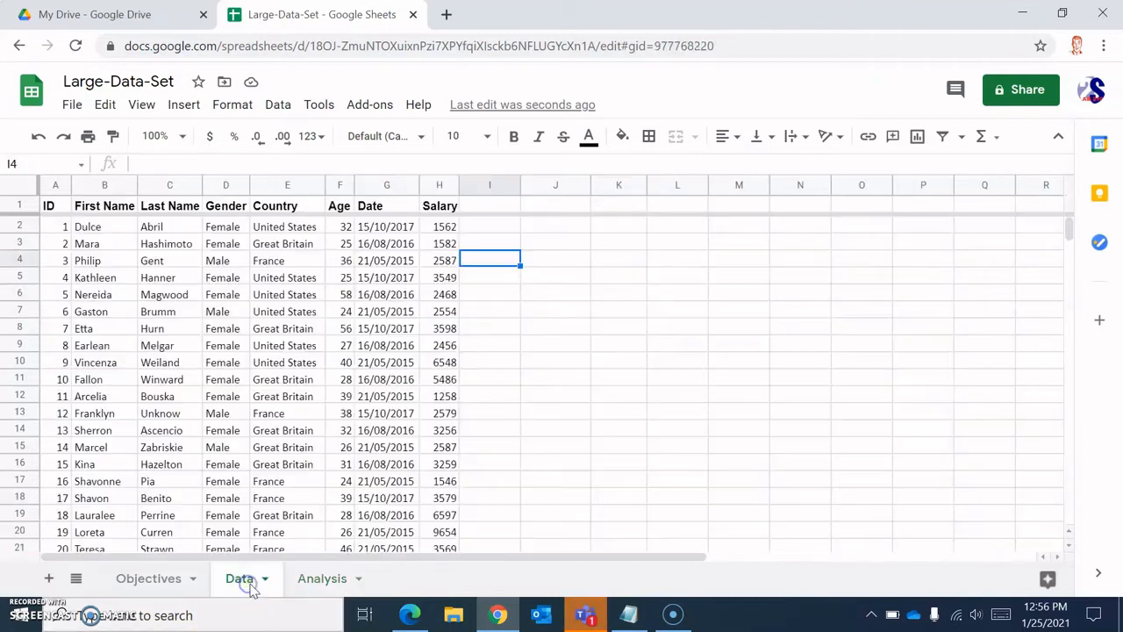
pyautogui.click(220, 184)
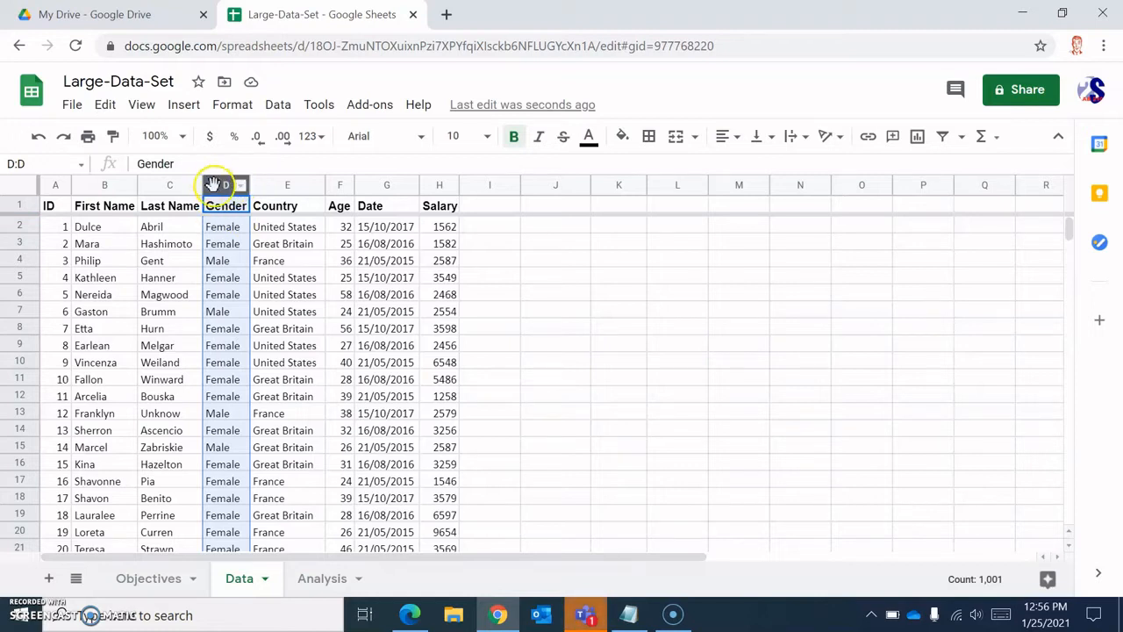
pyautogui.click(323, 581)
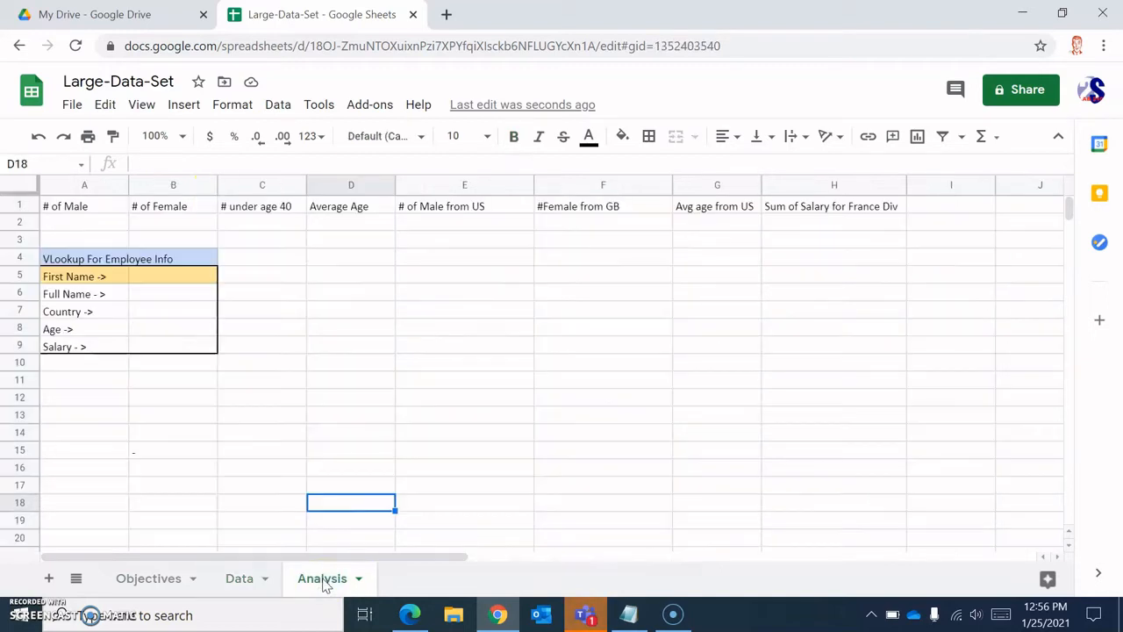
pyautogui.click(90, 223)
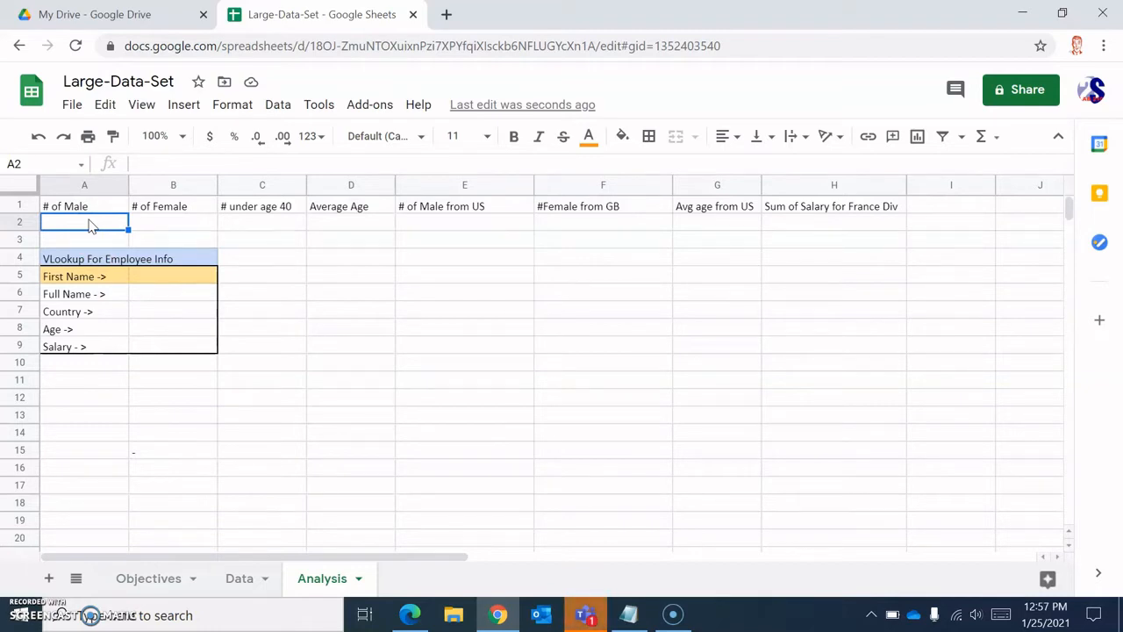
pyautogui.write('=countif')
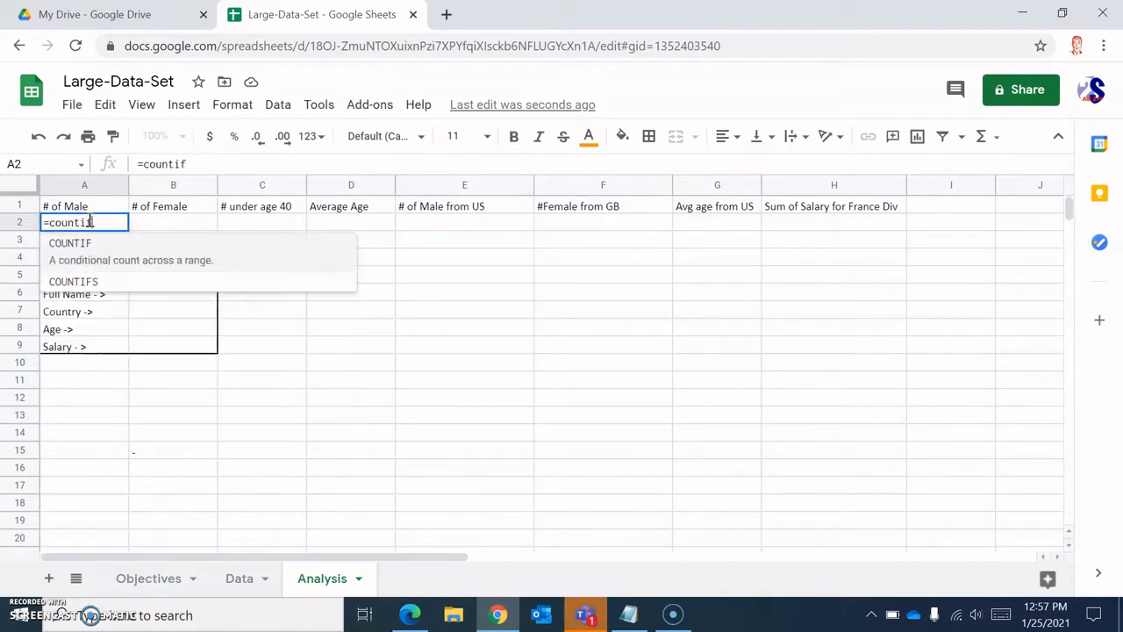
pyautogui.write('(')
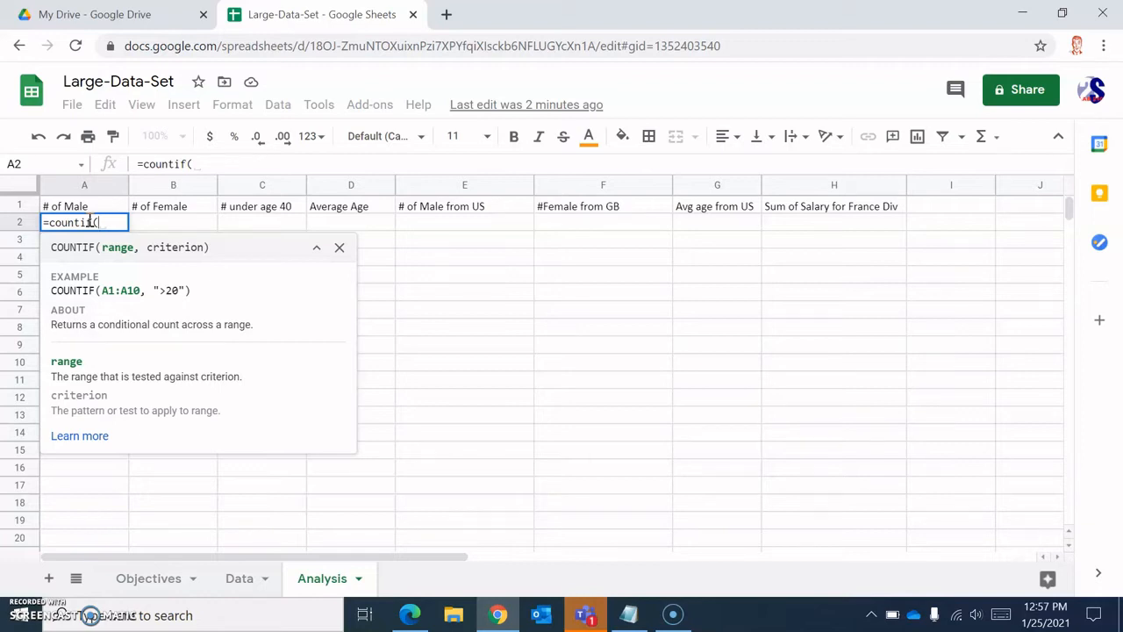
pyautogui.click(235, 590)
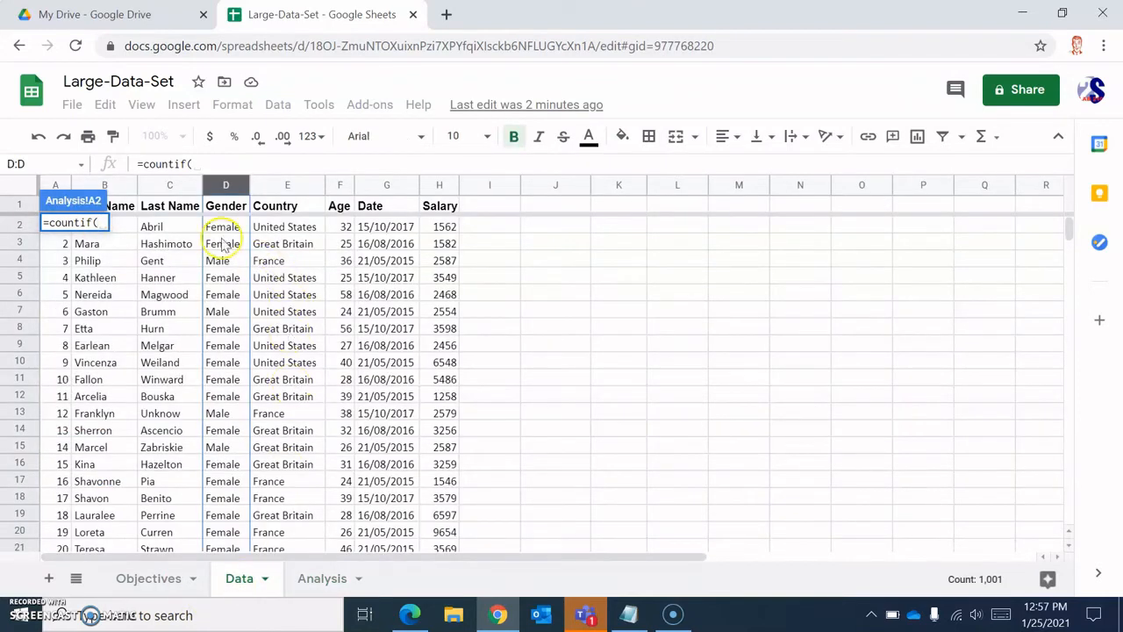
pyautogui.click(225, 186)
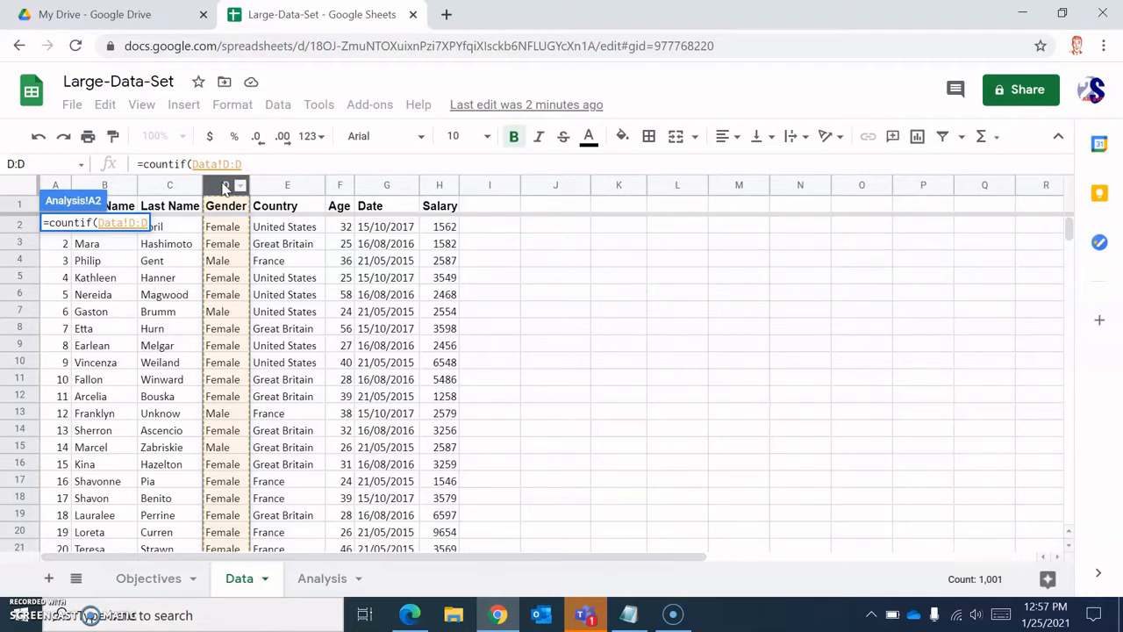
# Complete the # of Male formula on the Analysis sheet as =countif(Data!D:D,"Male") and review it against the Gender column
pyautogui.click(240, 581)
pyautogui.click(243, 584)
pyautogui.click(236, 164)
pyautogui.click(318, 586)
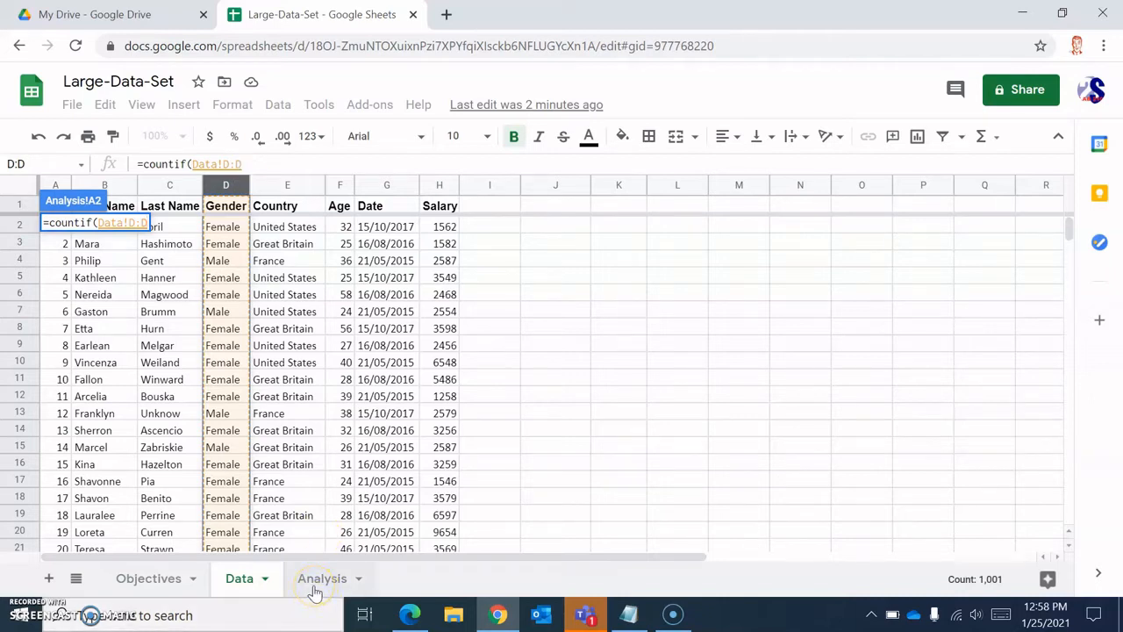
pyautogui.click(314, 590)
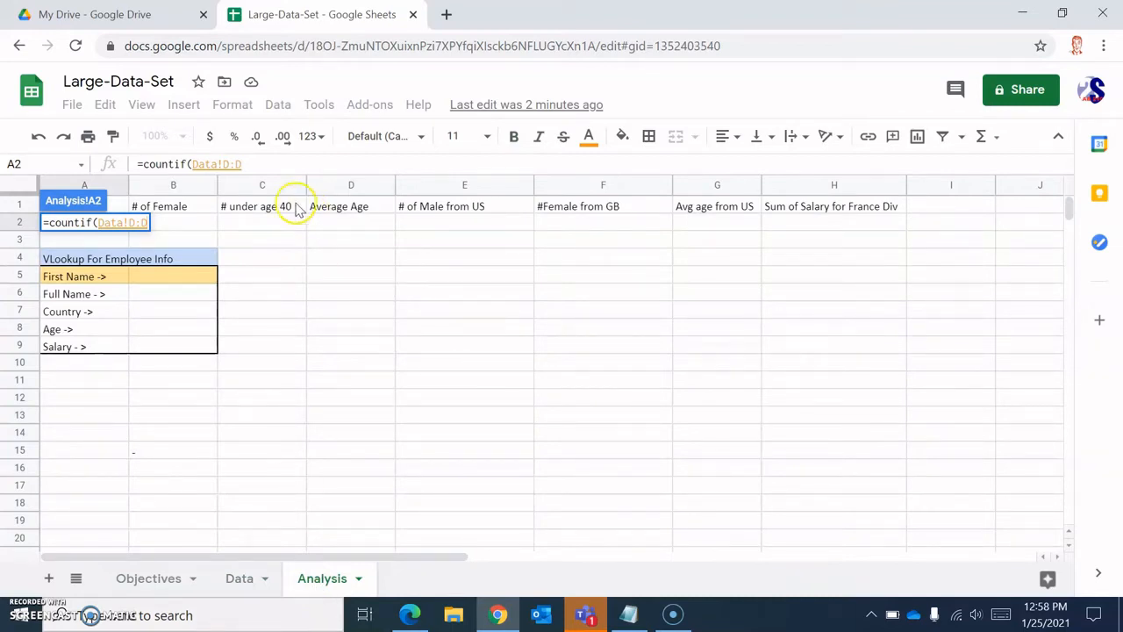
pyautogui.click(242, 164)
pyautogui.write(':D')
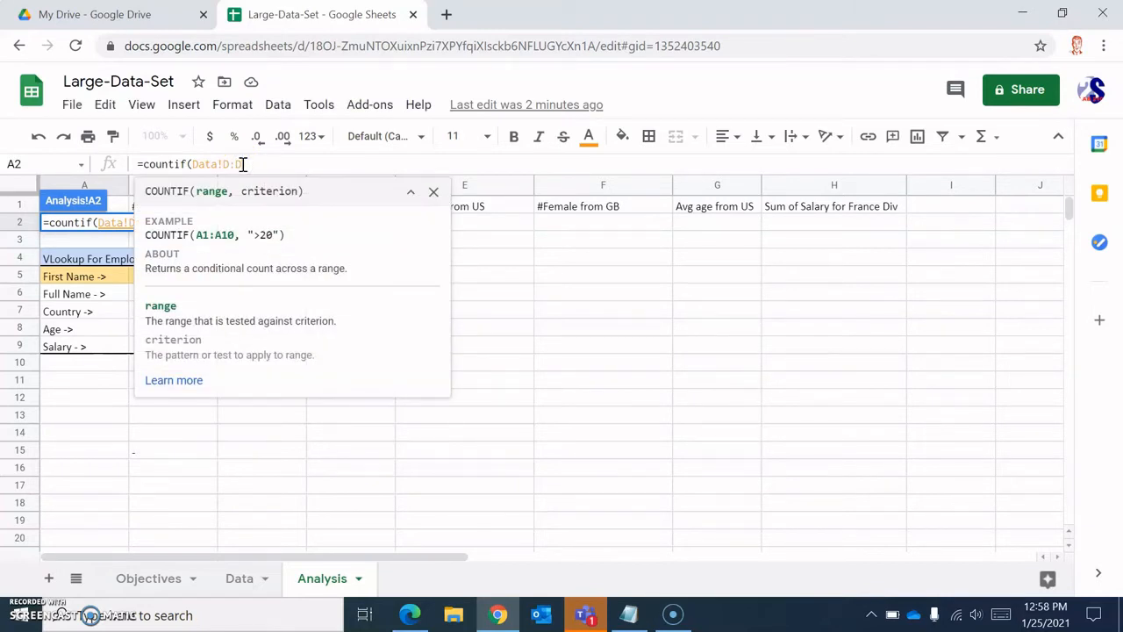
pyautogui.write(',')
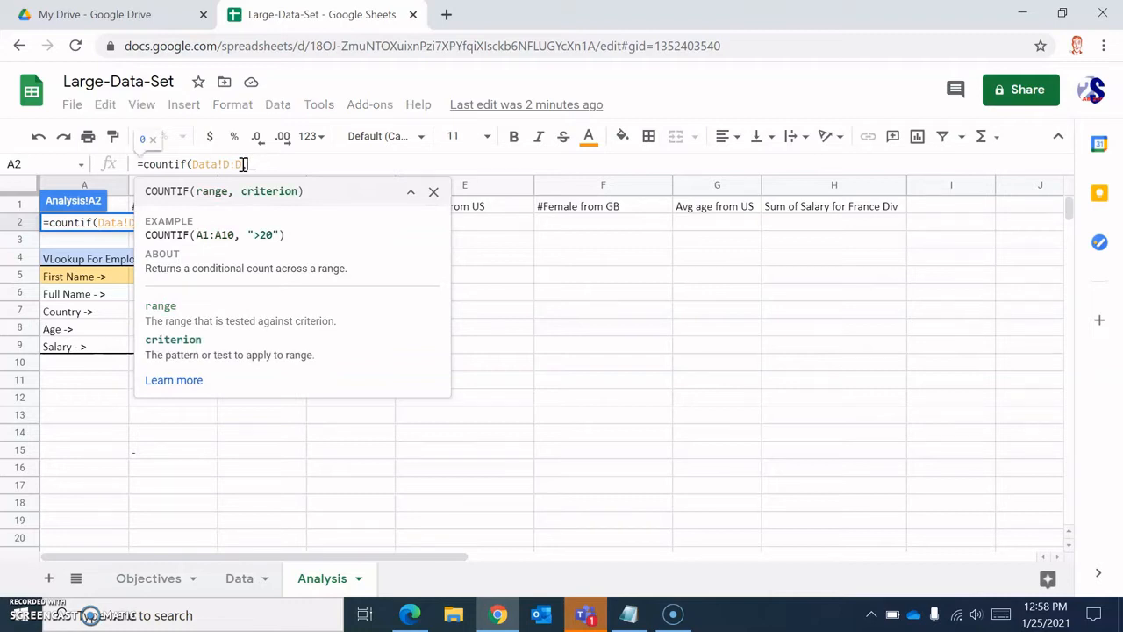
pyautogui.write('"')
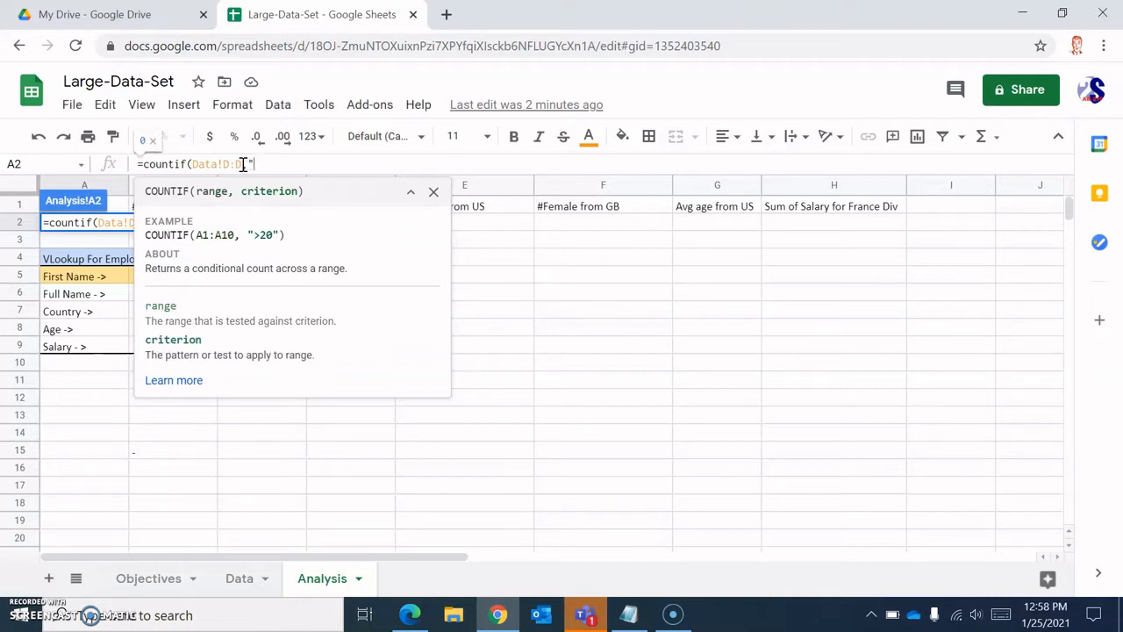
pyautogui.write('Male")')
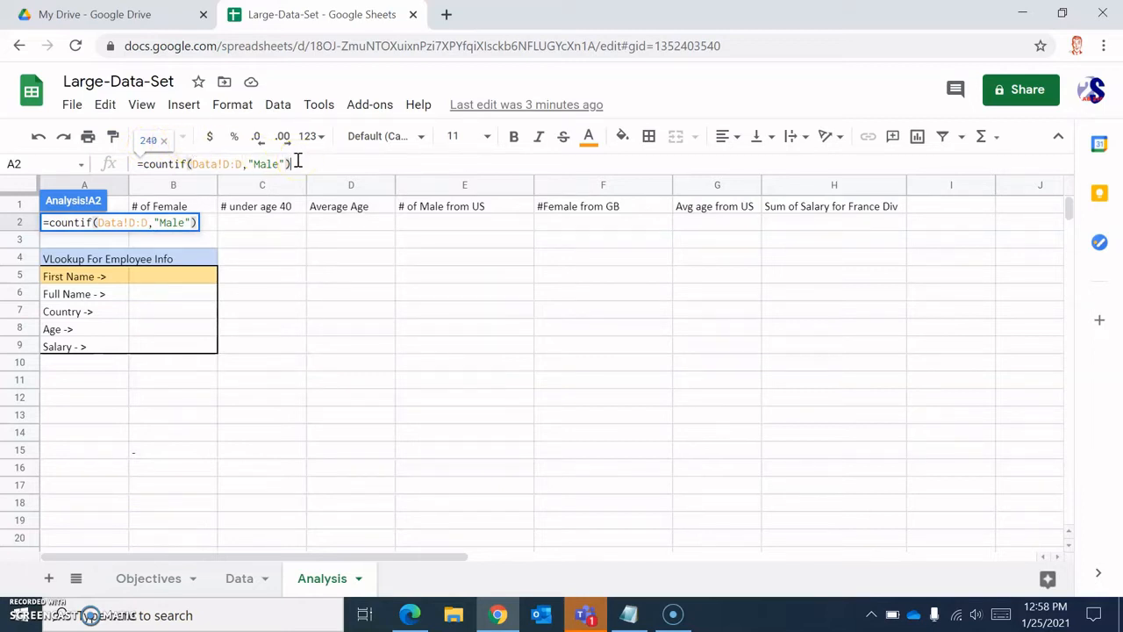
pyautogui.press('Return')
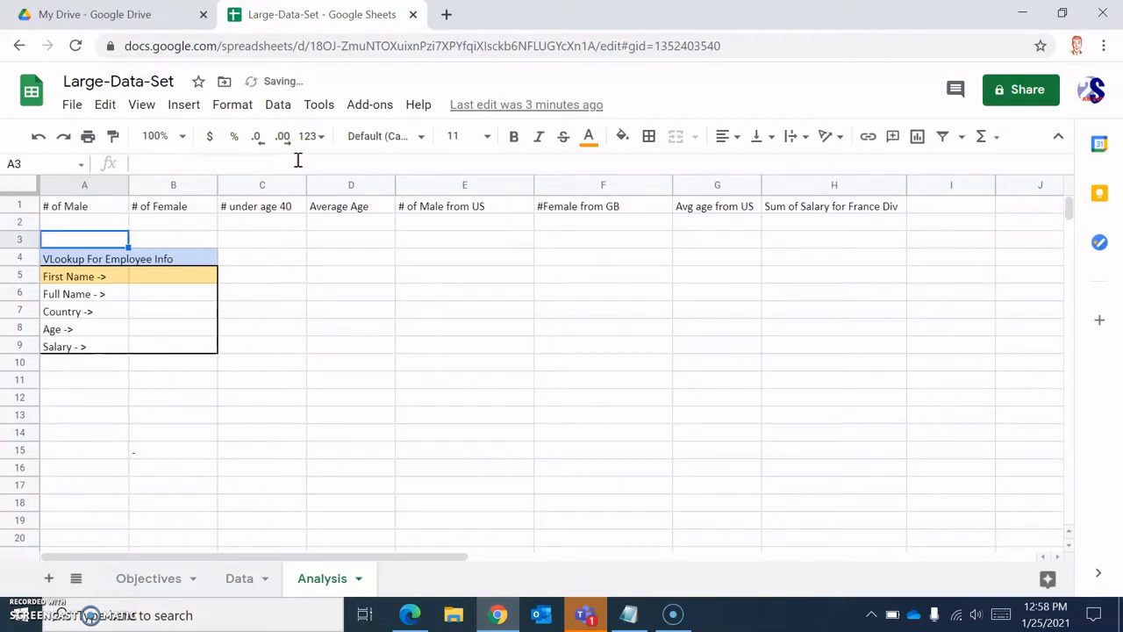
pyautogui.click(117, 223)
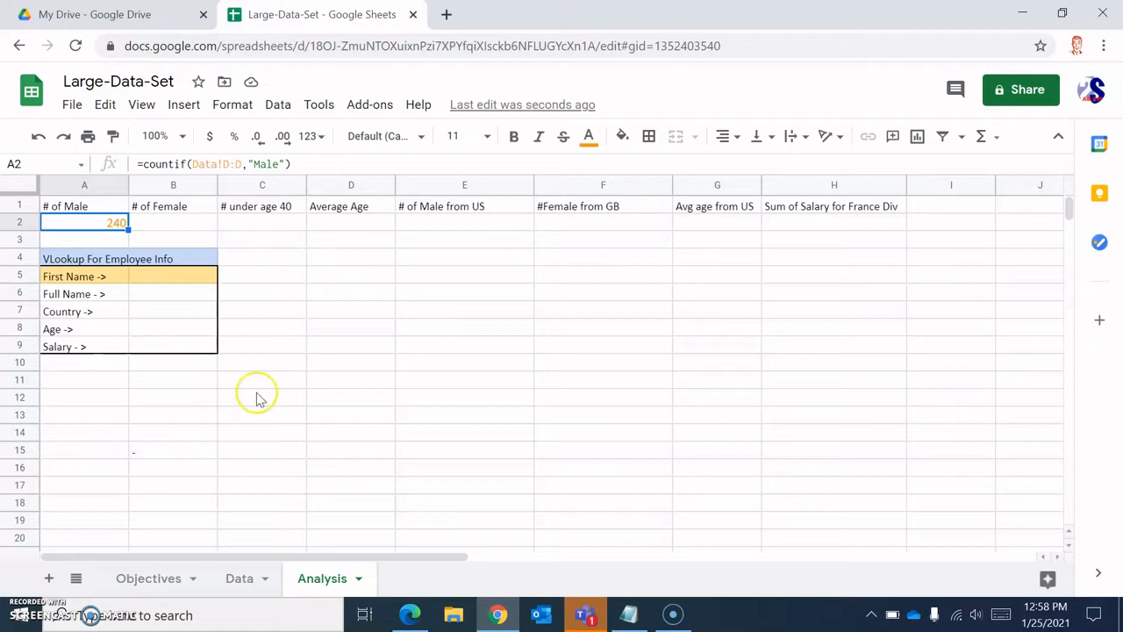
pyautogui.click(246, 578)
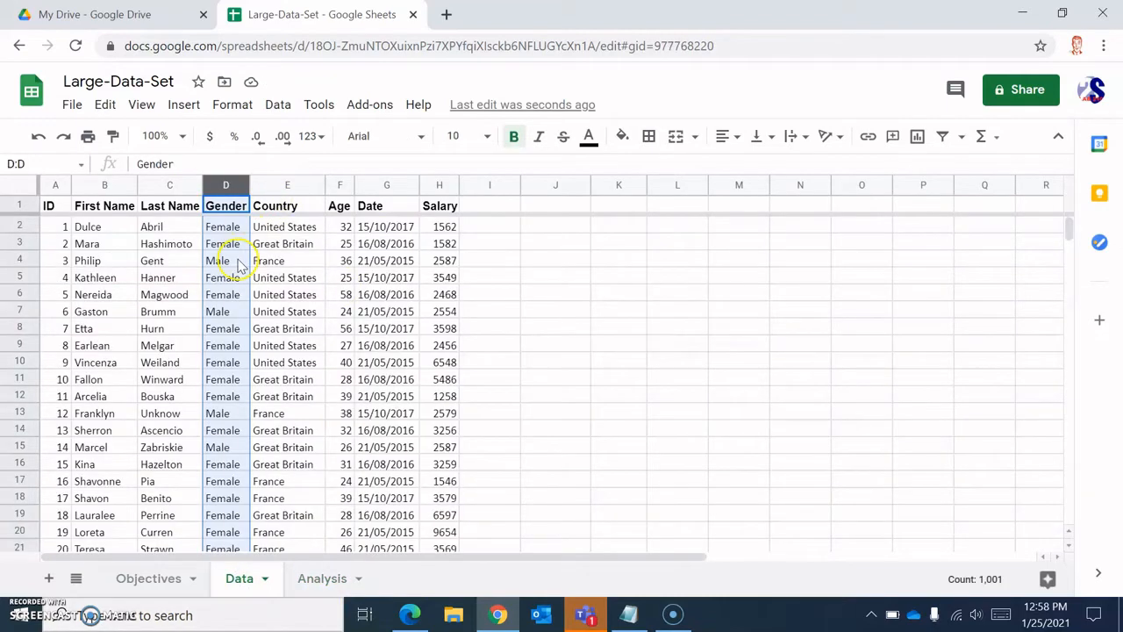
pyautogui.click(320, 579)
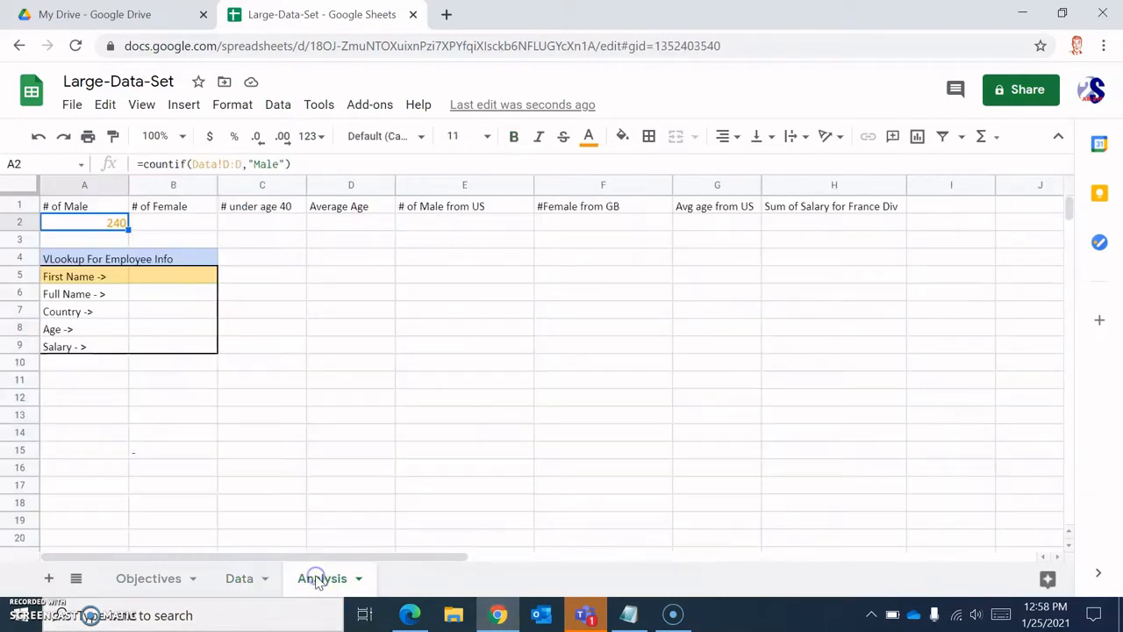
# Fill the # of Female cell B2 on the Analysis sheet with =countif(Data!D:D,"Female"), using the Data sheet's whole Gender column
pyautogui.click(163, 219)
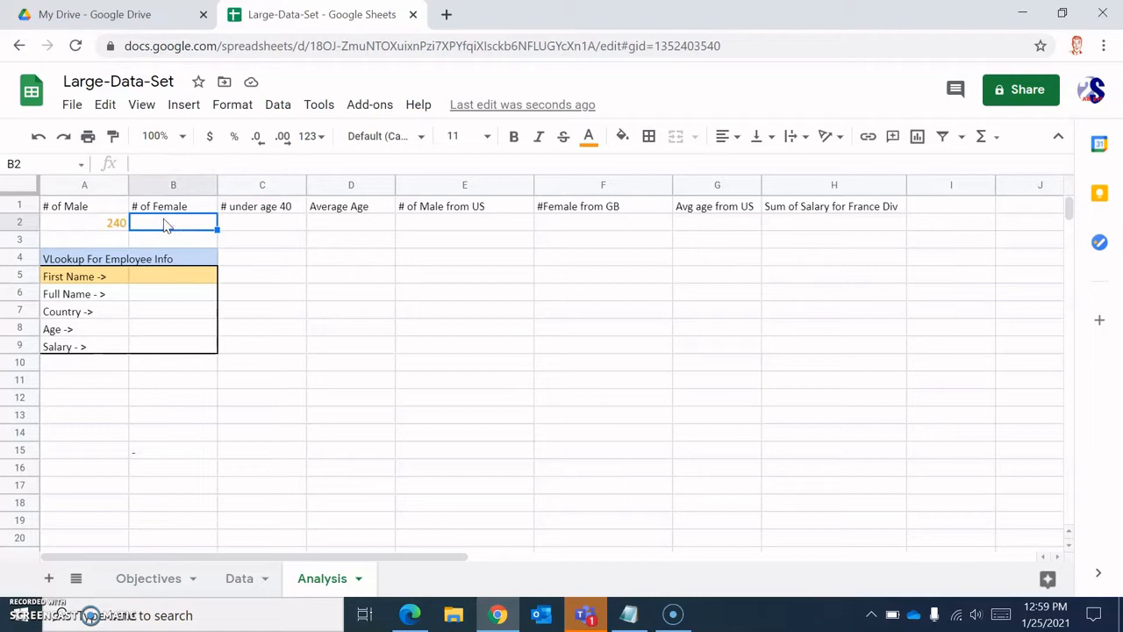
pyautogui.write('=countif(')
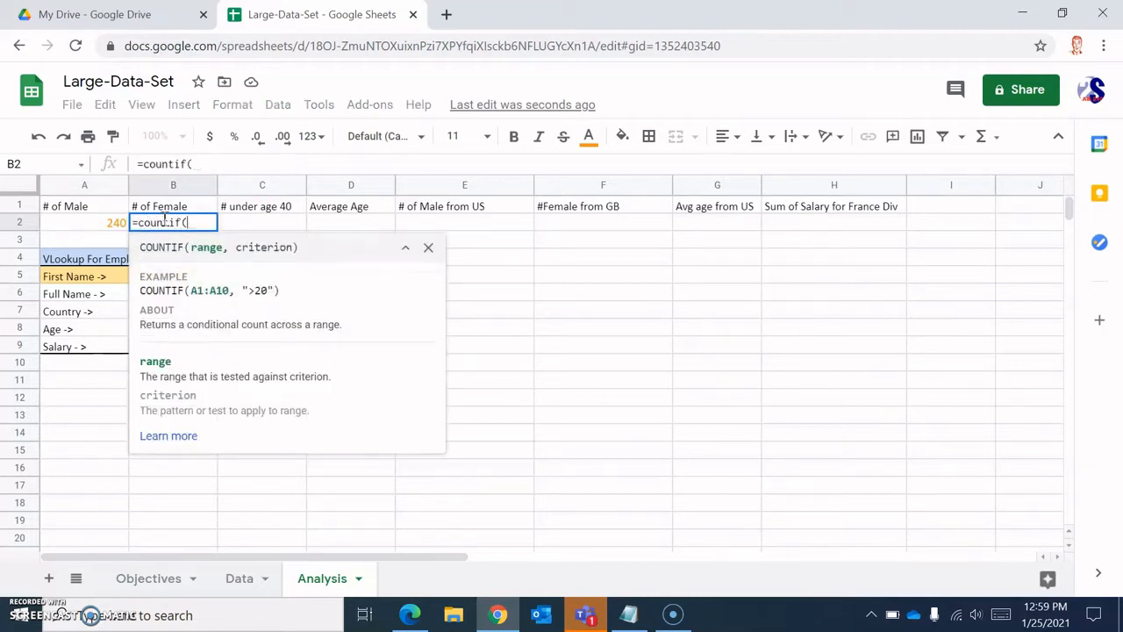
pyautogui.click(239, 579)
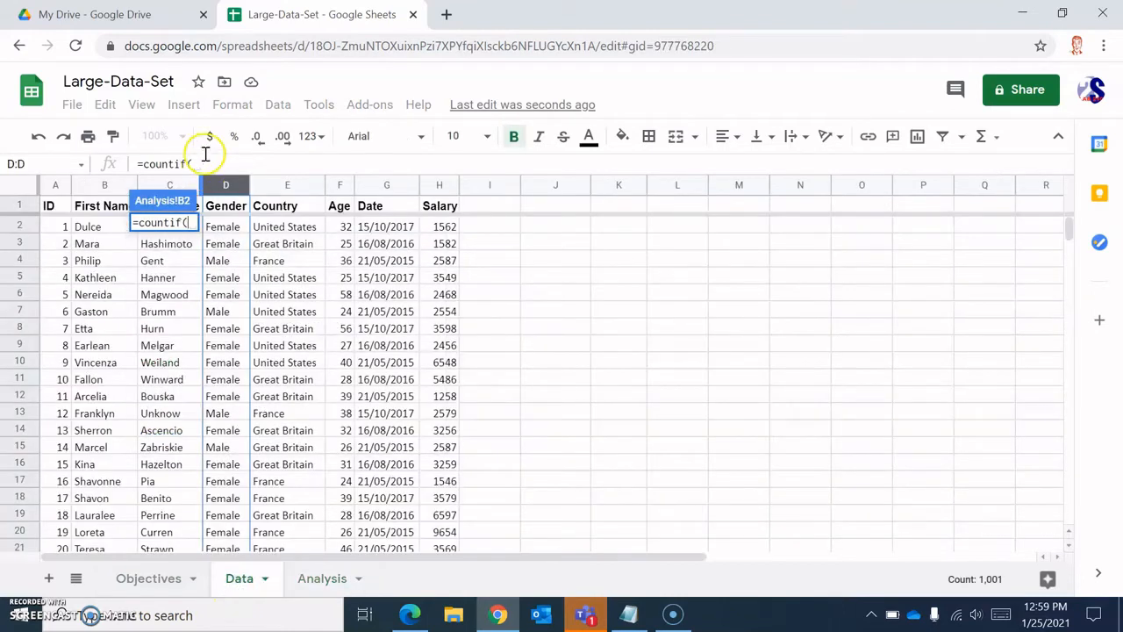
pyautogui.click(226, 184)
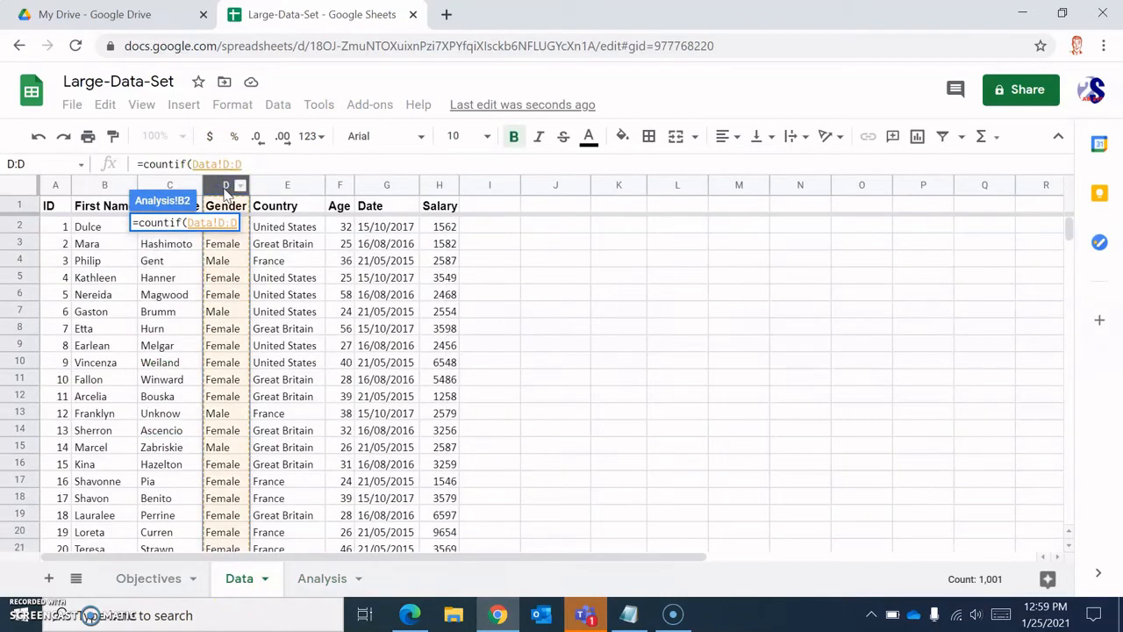
pyautogui.click(309, 579)
pyautogui.click(251, 160)
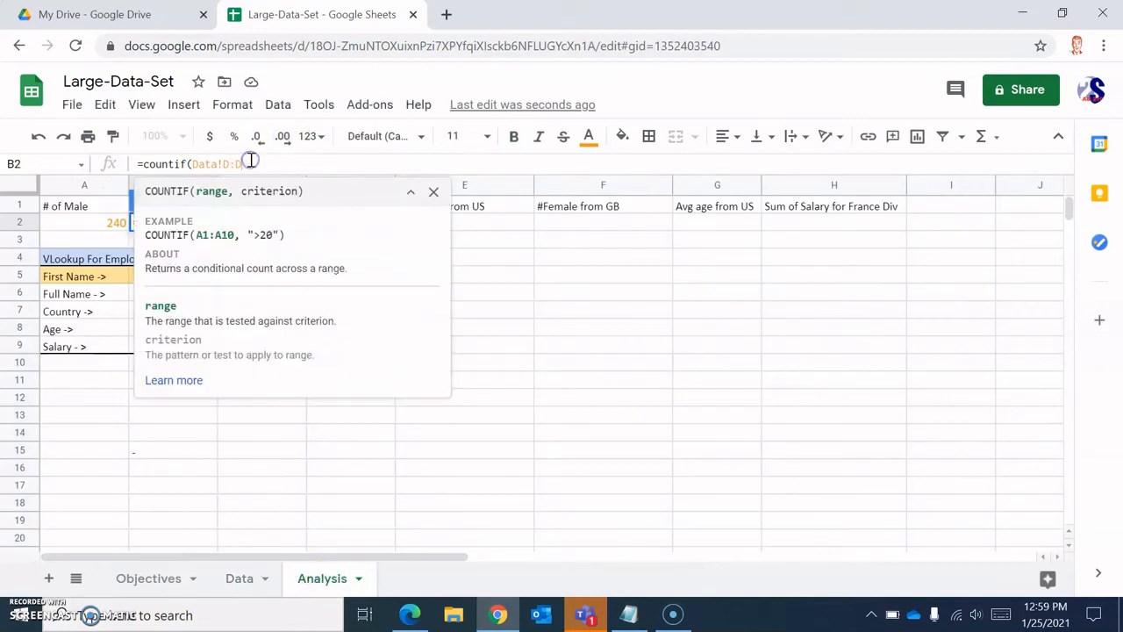
pyautogui.write(',')
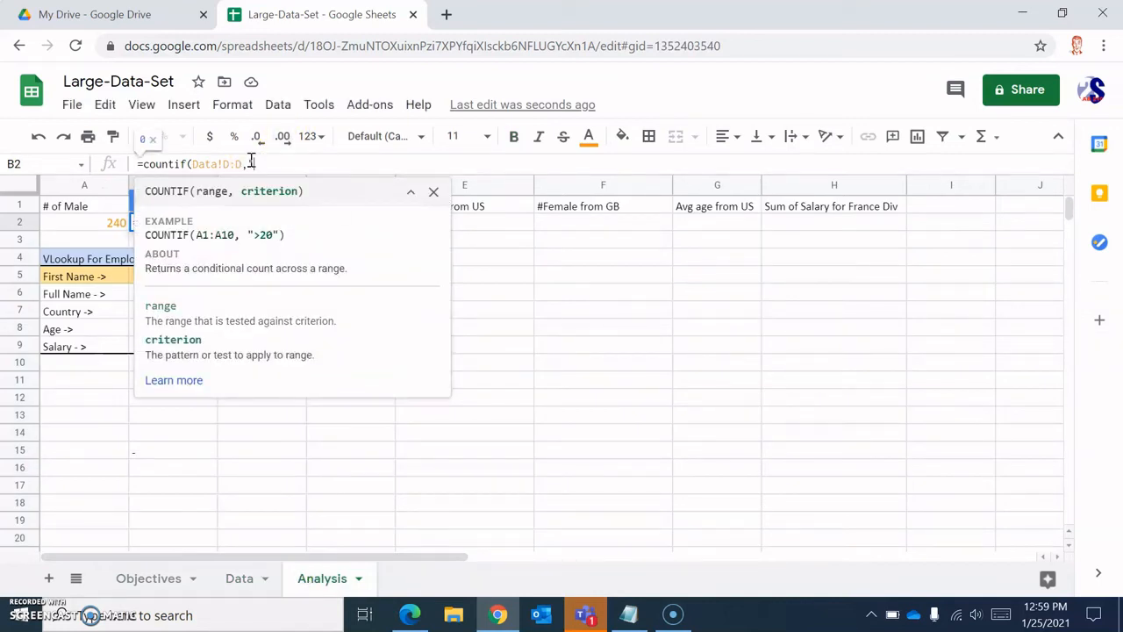
pyautogui.write('"Female")')
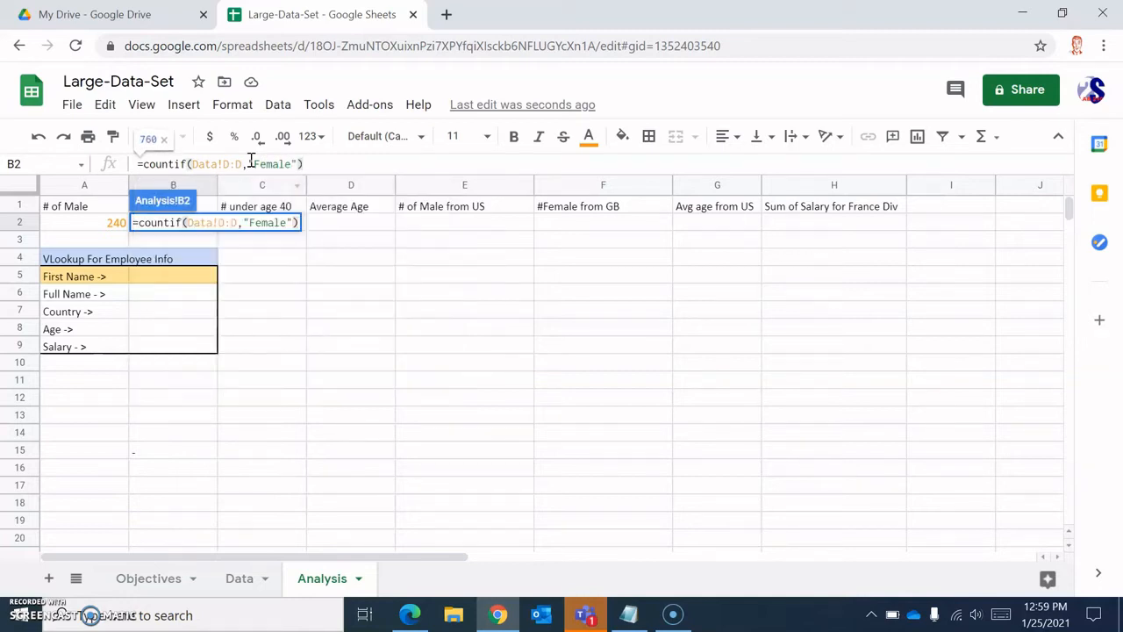
pyautogui.press('Return')
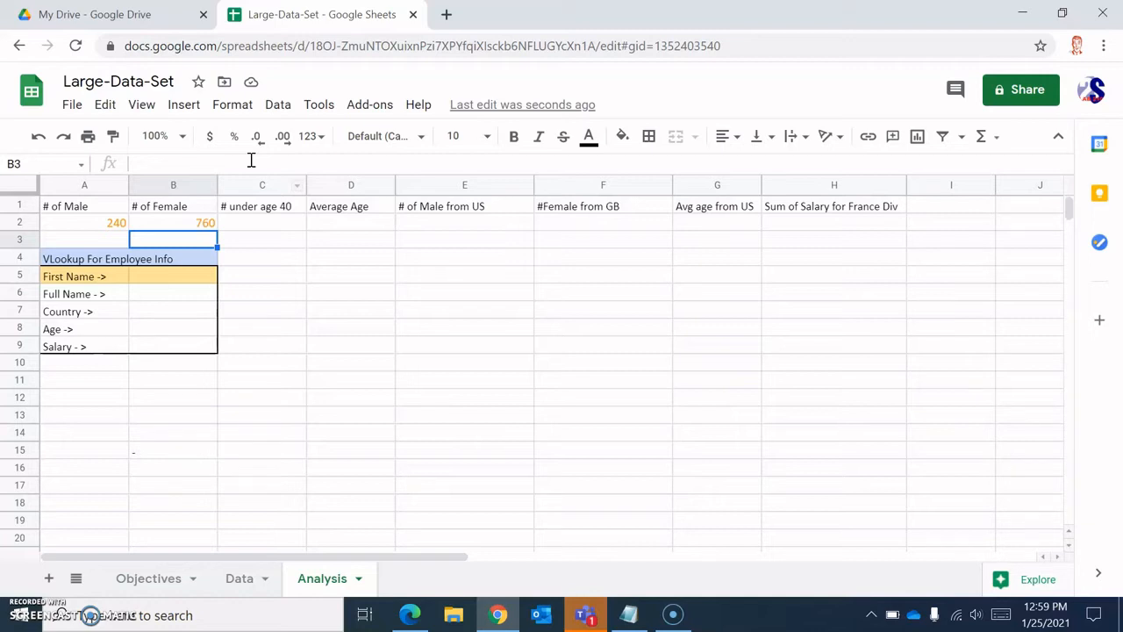
# Fill the # under age 40 cell C2 with =countif(Data!F:F,"<40"), using the Data sheet's whole Age column
pyautogui.click(243, 225)
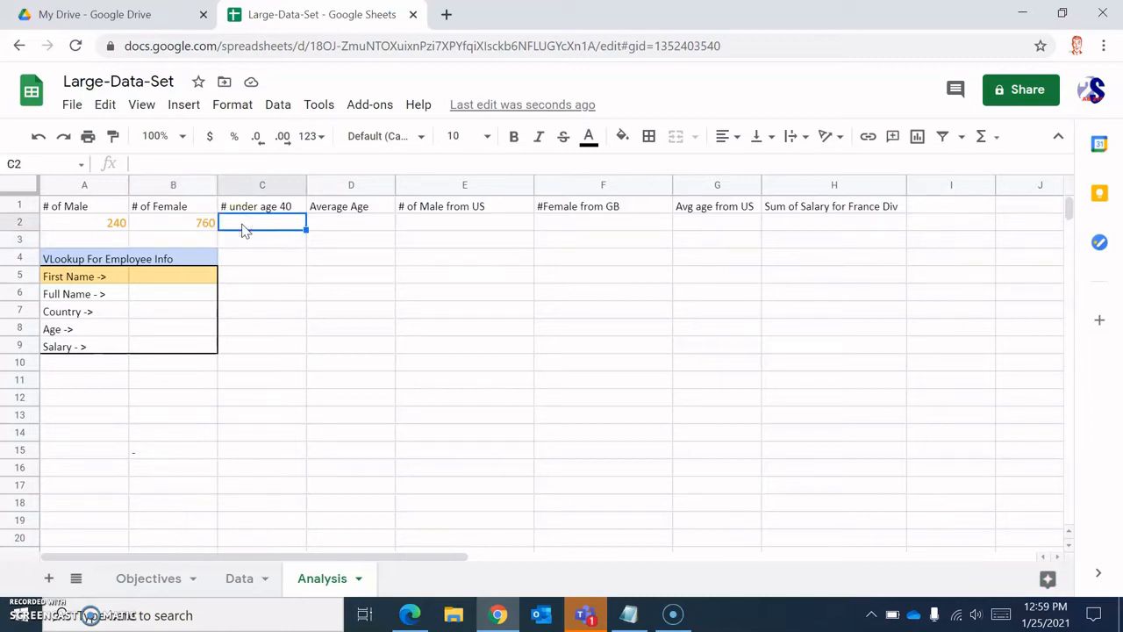
pyautogui.write('=')
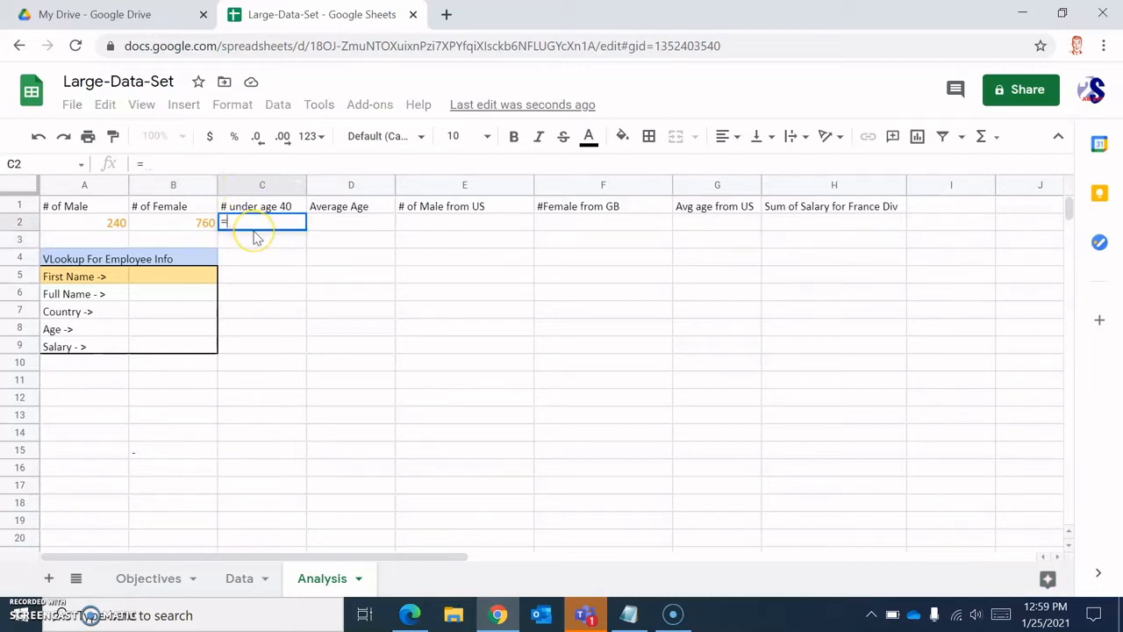
pyautogui.write('countif(')
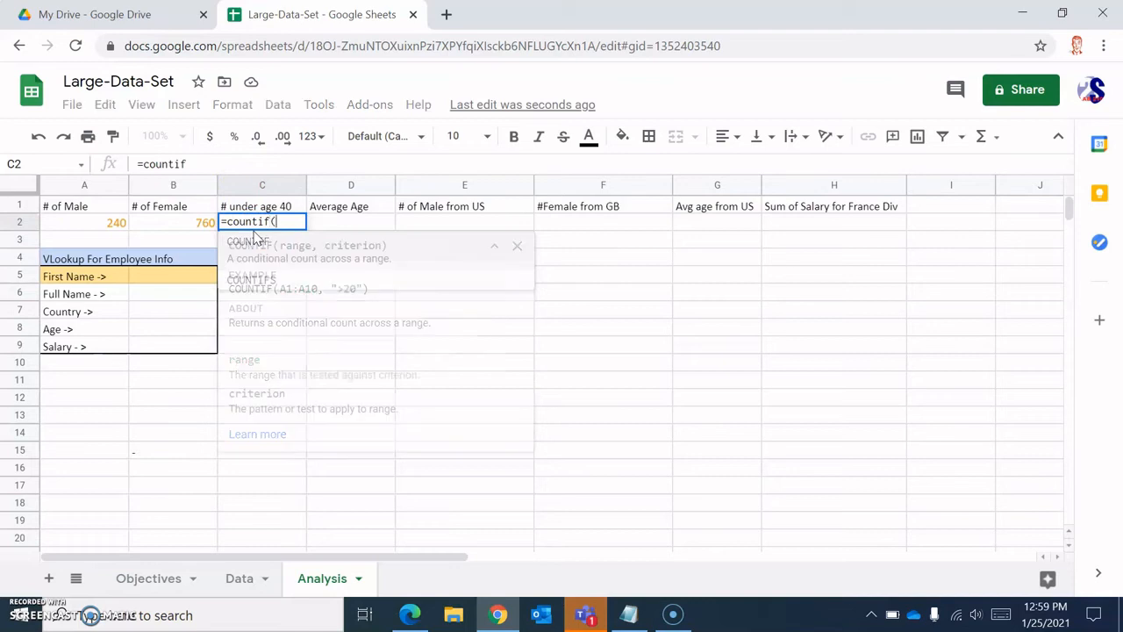
pyautogui.click(240, 581)
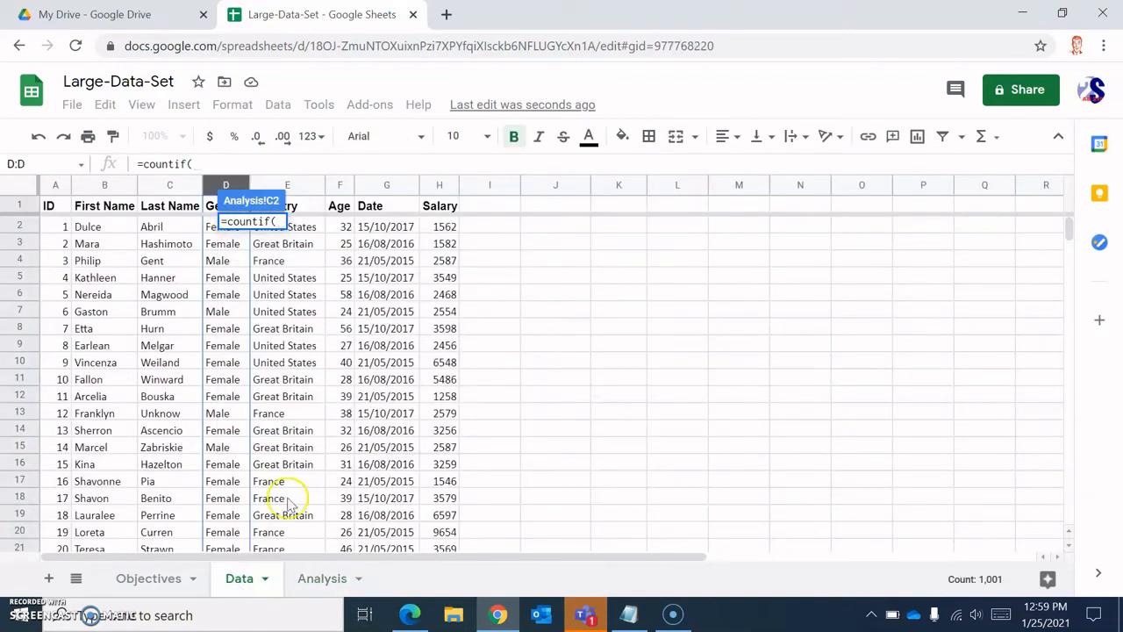
pyautogui.click(341, 186)
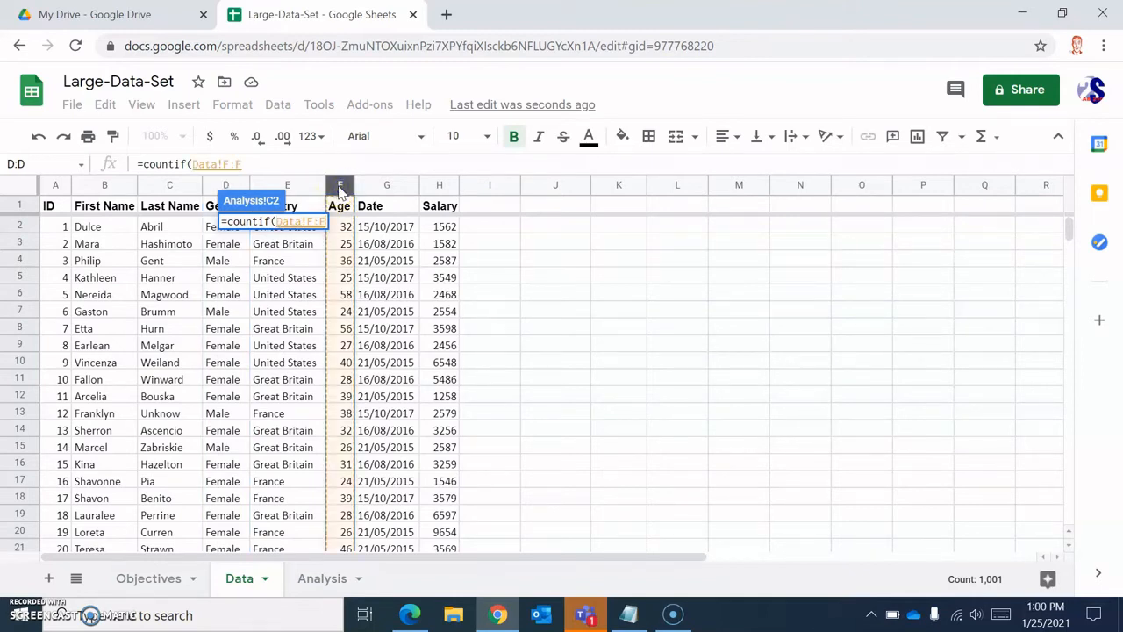
pyautogui.click(321, 578)
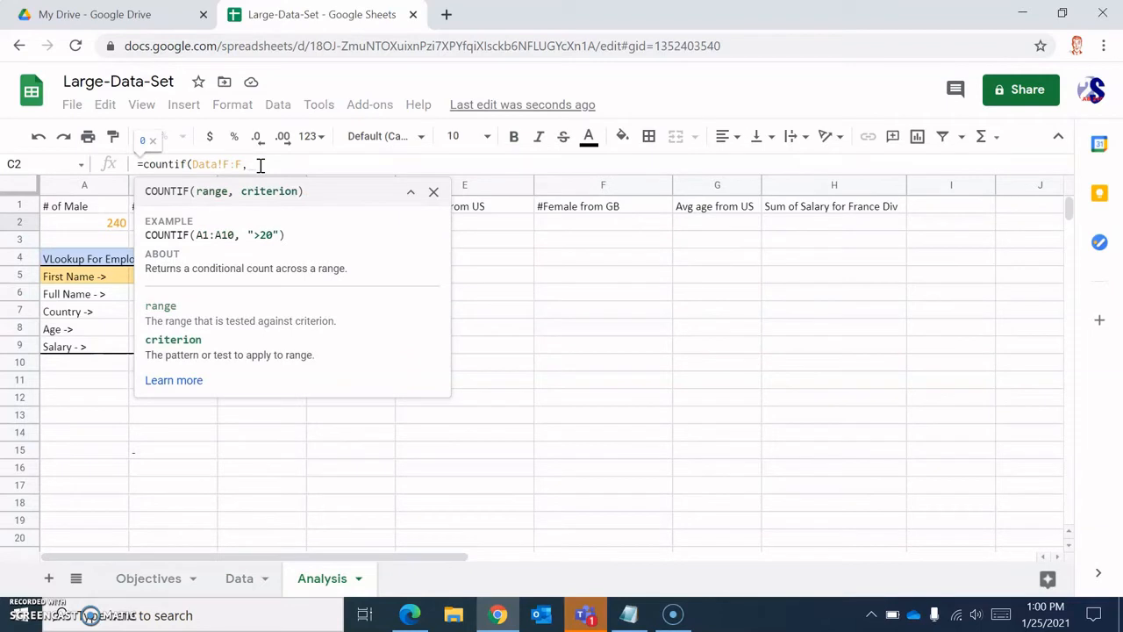
pyautogui.write(',"')
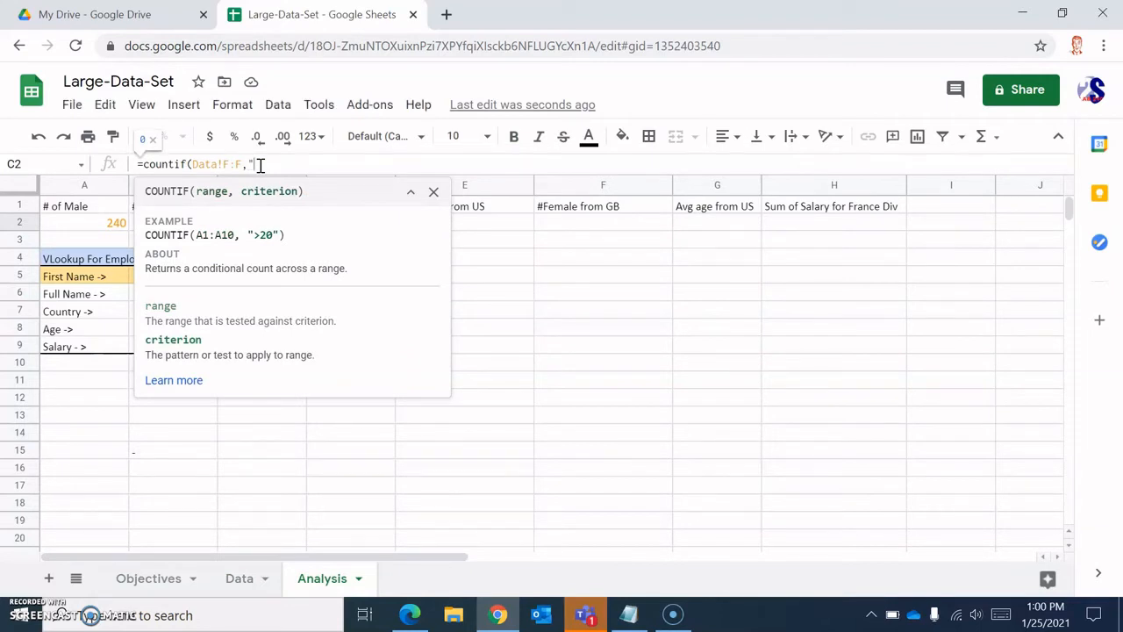
pyautogui.write('<40")')
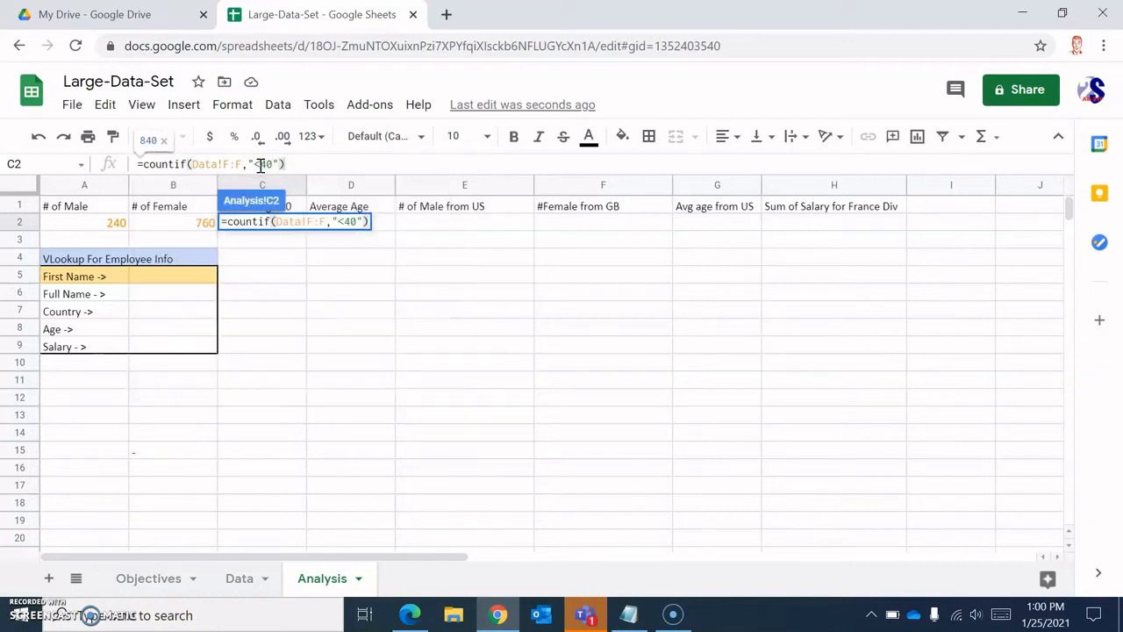
pyautogui.press('Return')
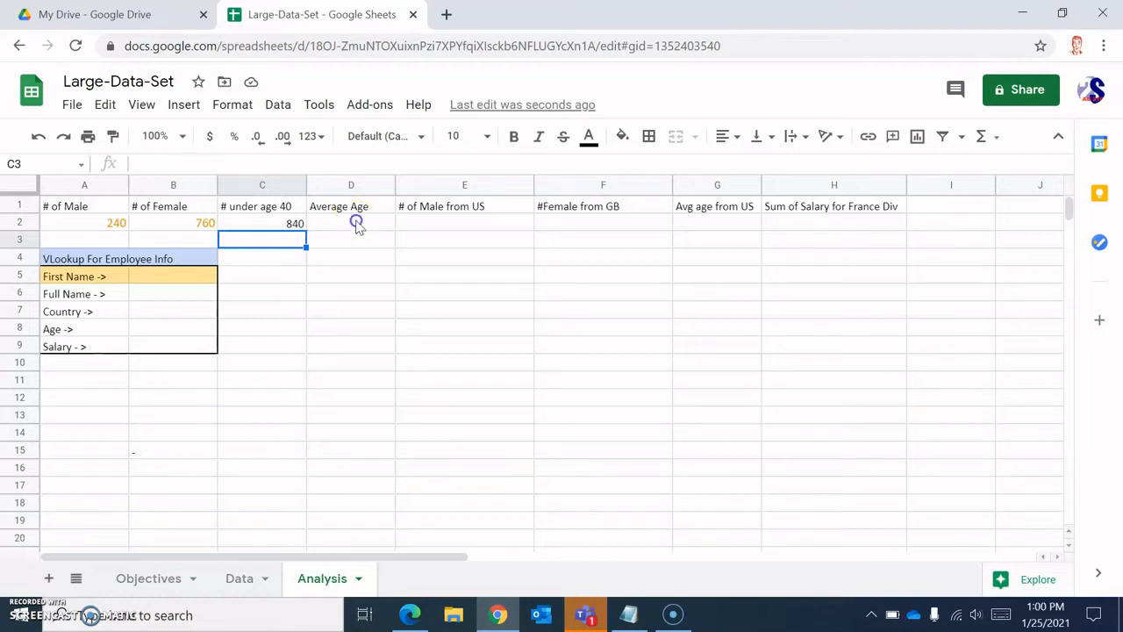
# Fill the Average Age cell D2 with =average(Data!F:F) and review it alongside the under-40 formula in C2
pyautogui.click(357, 221)
pyautogui.click(165, 169)
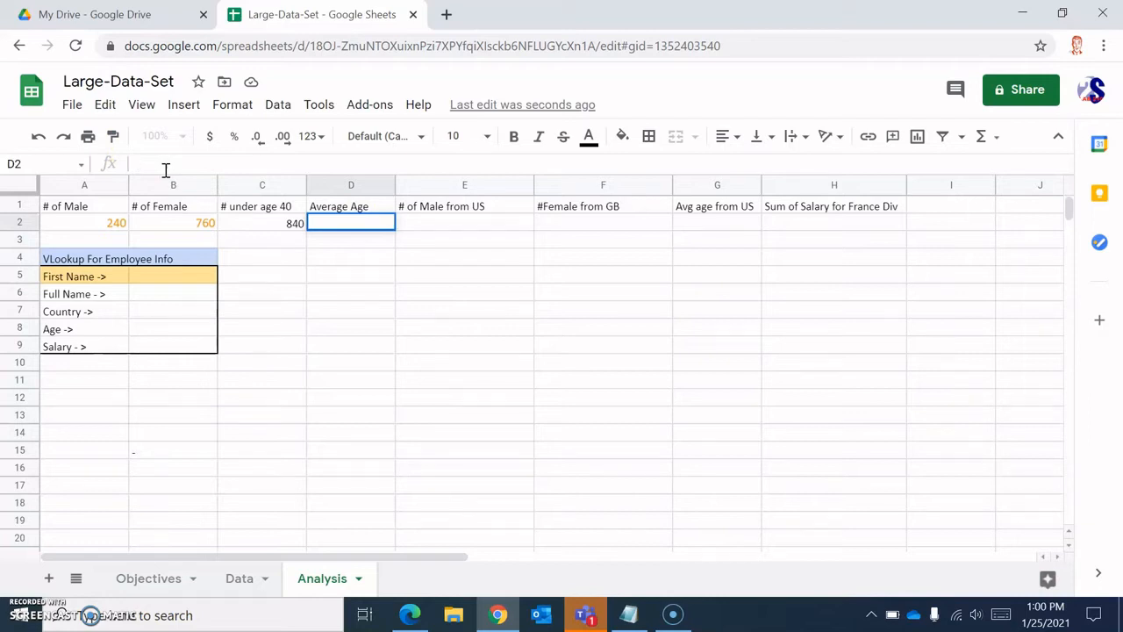
pyautogui.write('=average')
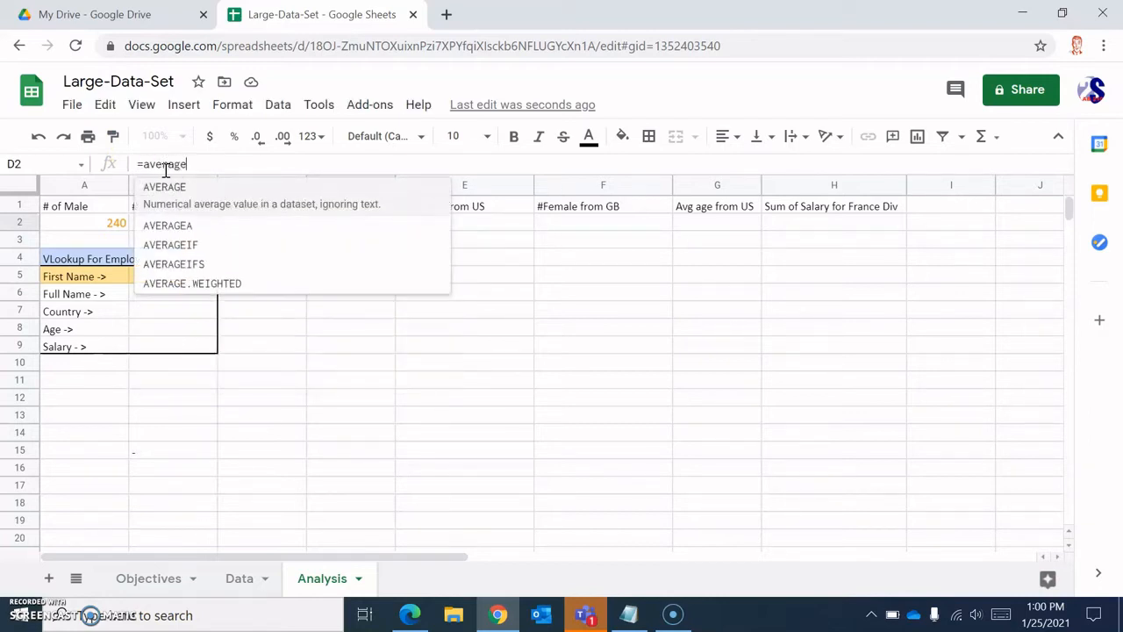
pyautogui.write('(')
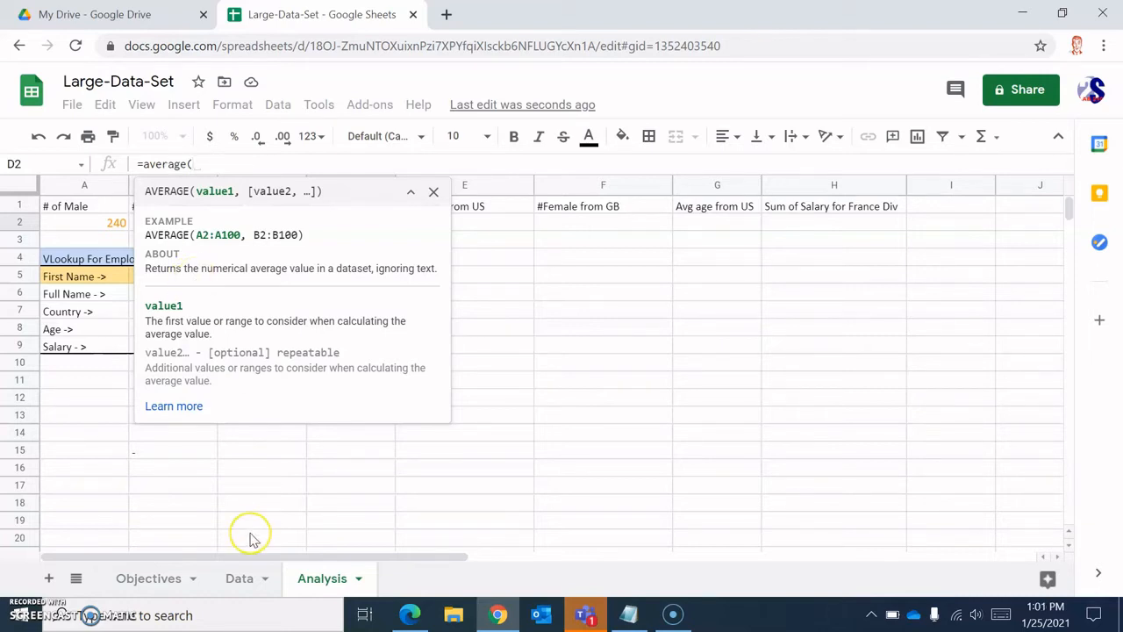
pyautogui.click(239, 586)
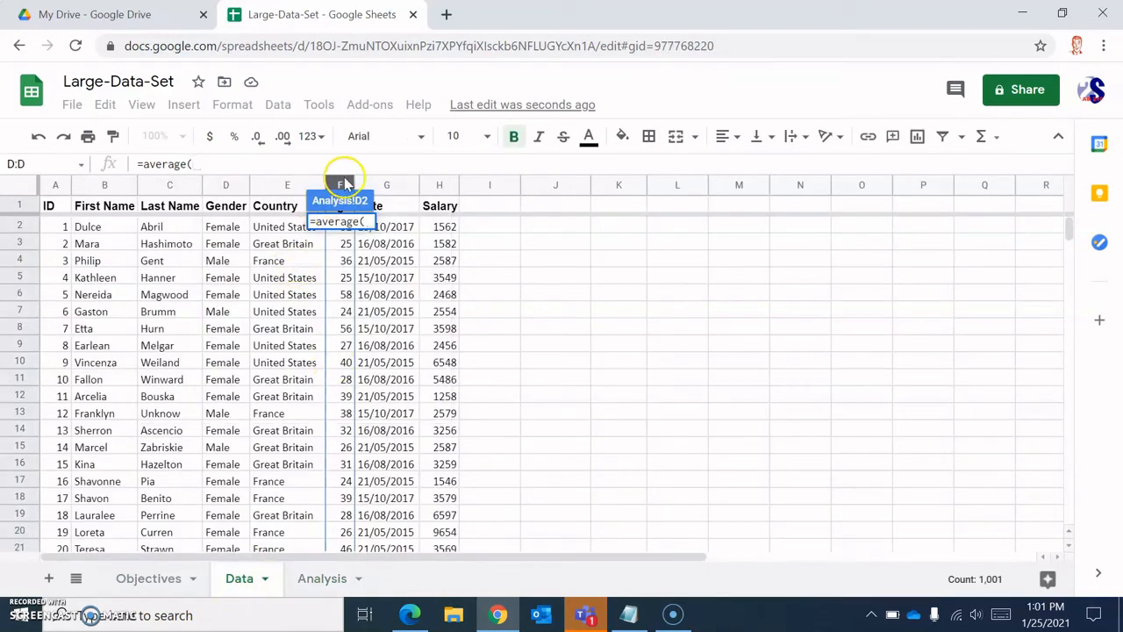
pyautogui.click(343, 184)
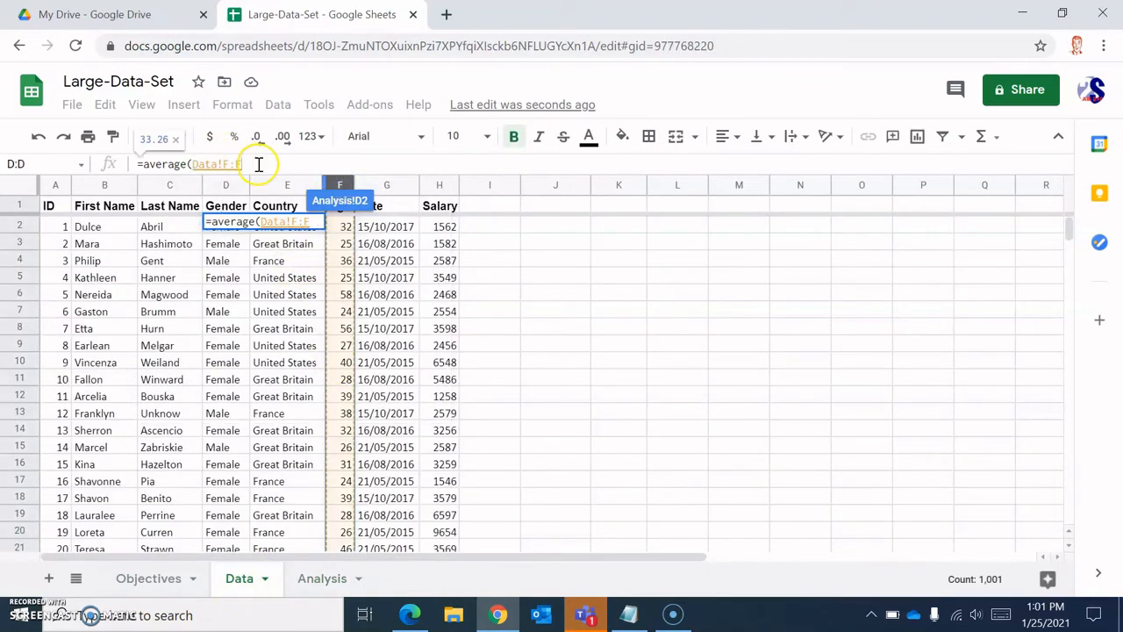
pyautogui.press('Return')
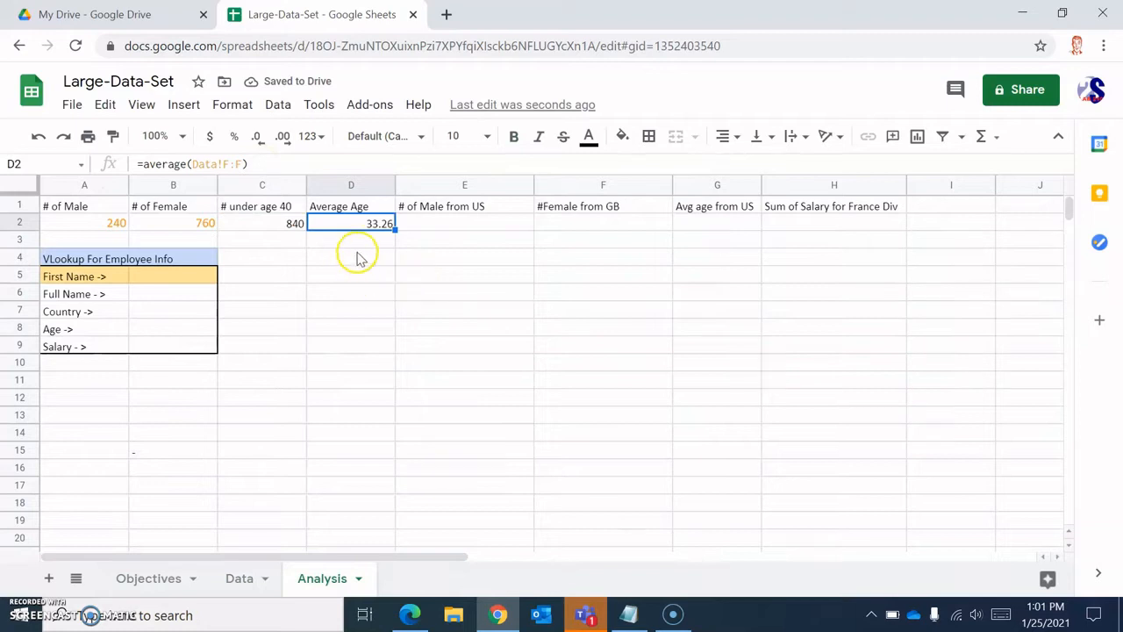
pyautogui.click(279, 224)
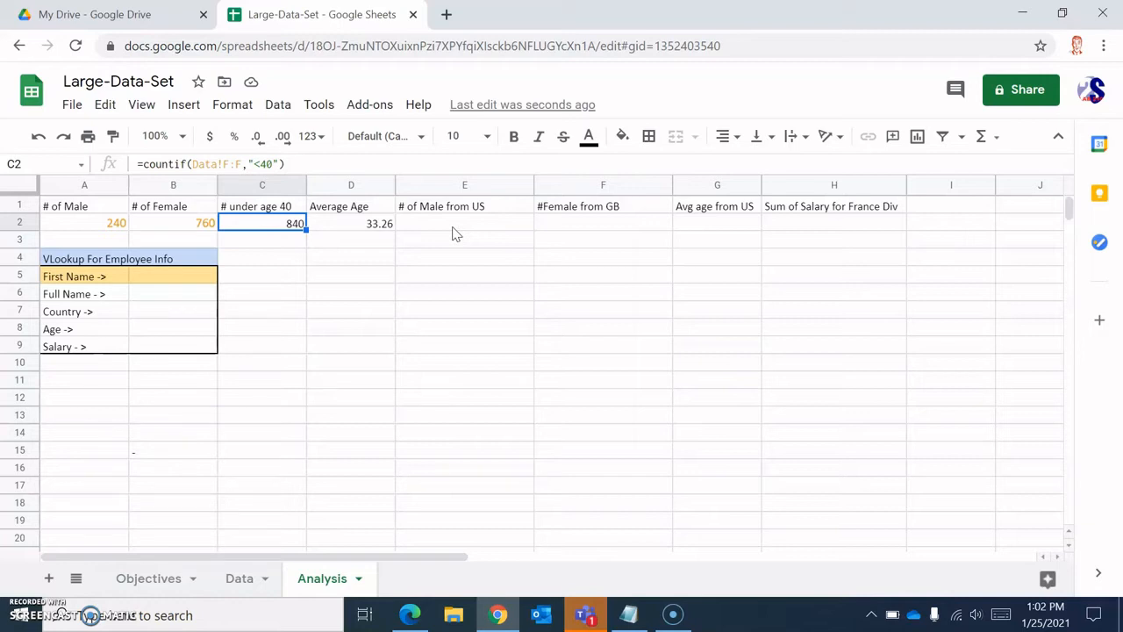
# Start a COUNTIFS formula in E2 for # of Male from US, with the Gender column Data!D:D and "Male" as the first criterion
pyautogui.click(455, 230)
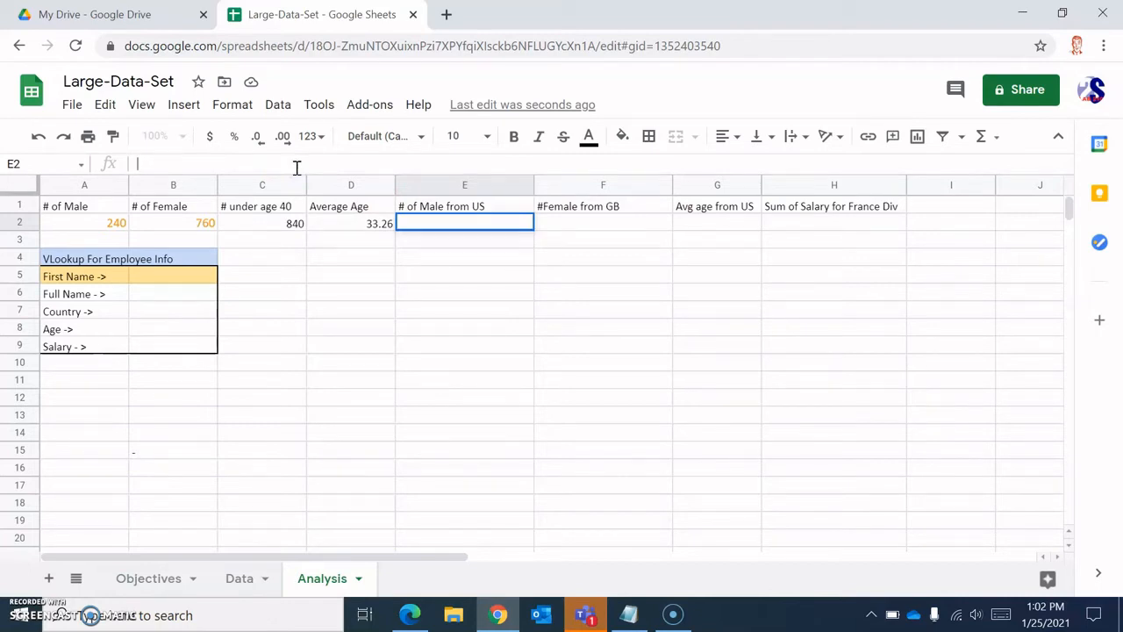
pyautogui.write('=countifs')
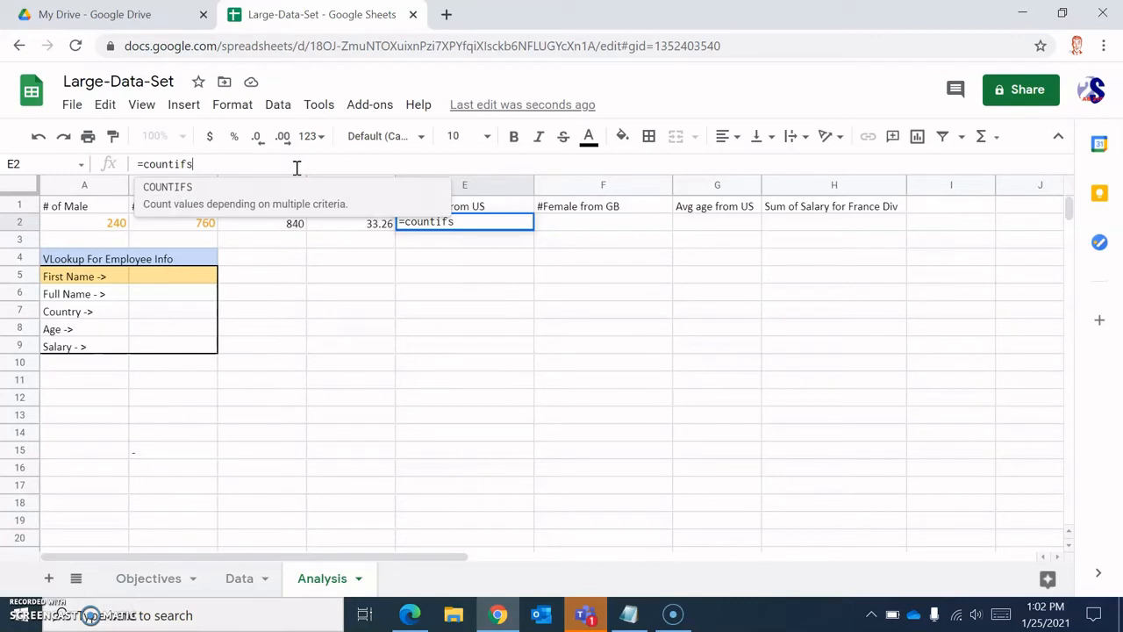
pyautogui.write('(')
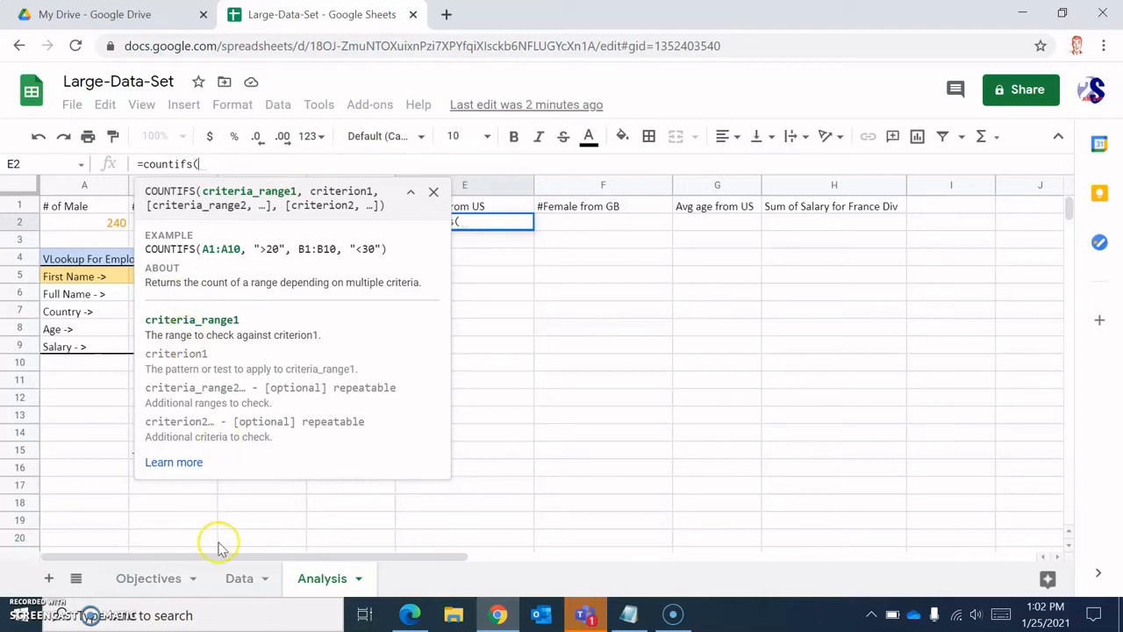
pyautogui.click(238, 578)
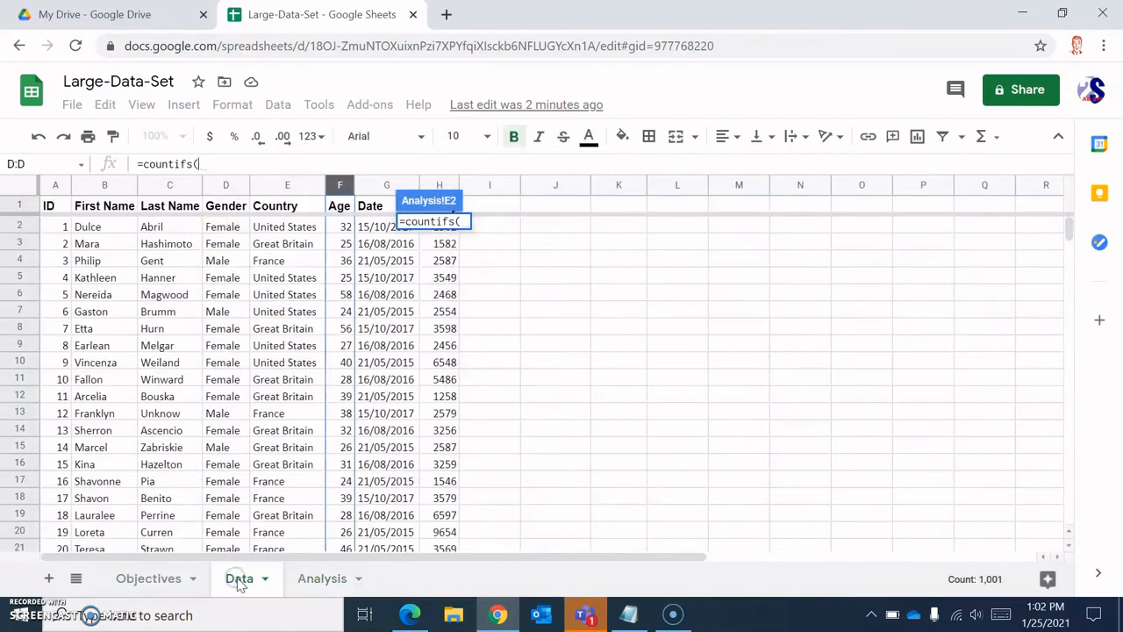
pyautogui.click(221, 187)
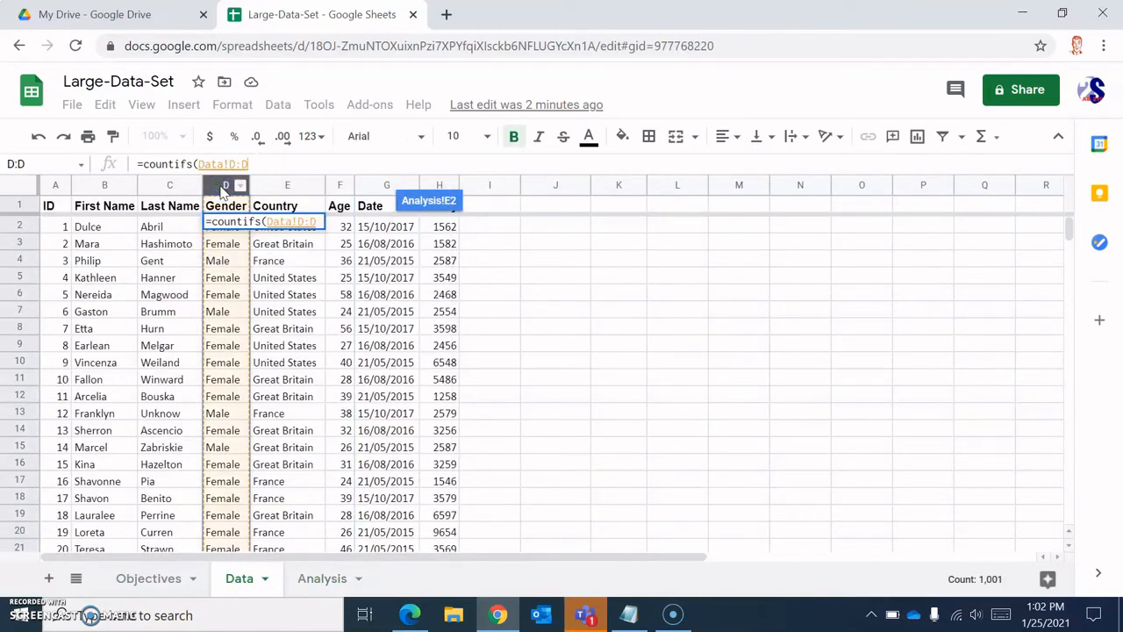
pyautogui.write(',"M')
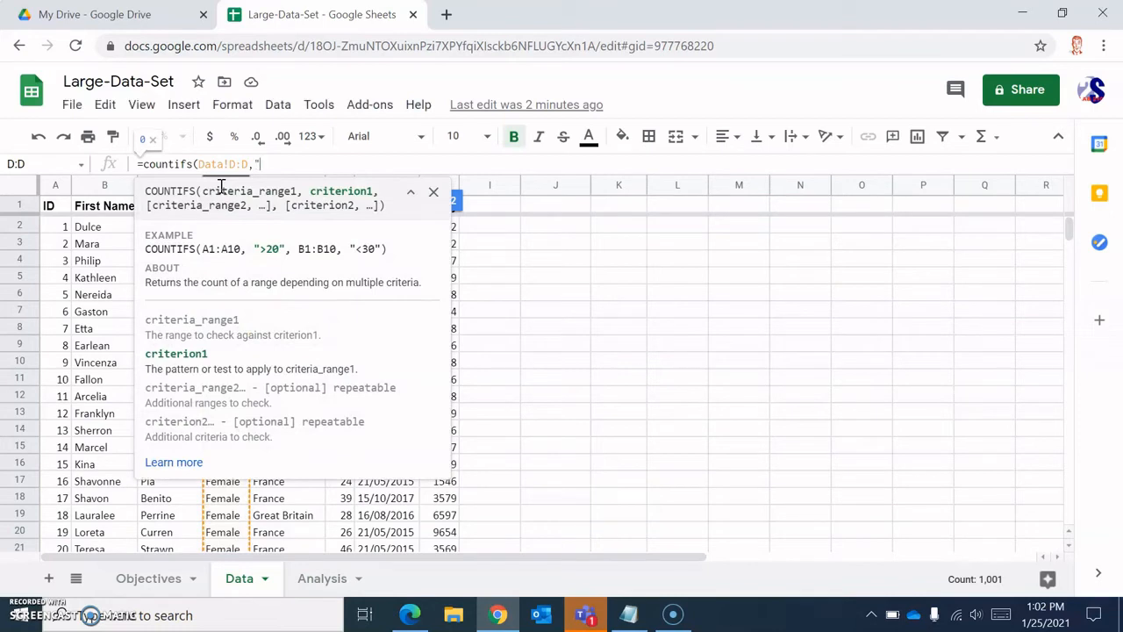
pyautogui.write('ale",')
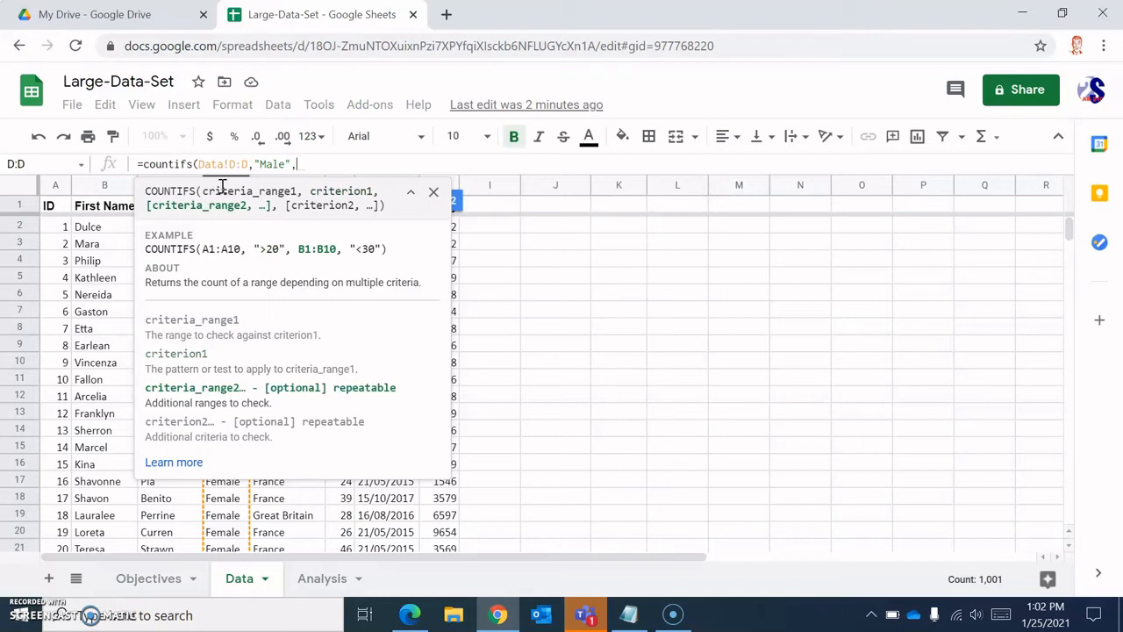
# Complete the # of Male from US formula in E2 with the Country column Data!E:E and "United States" as the second criterion
pyautogui.click(434, 190)
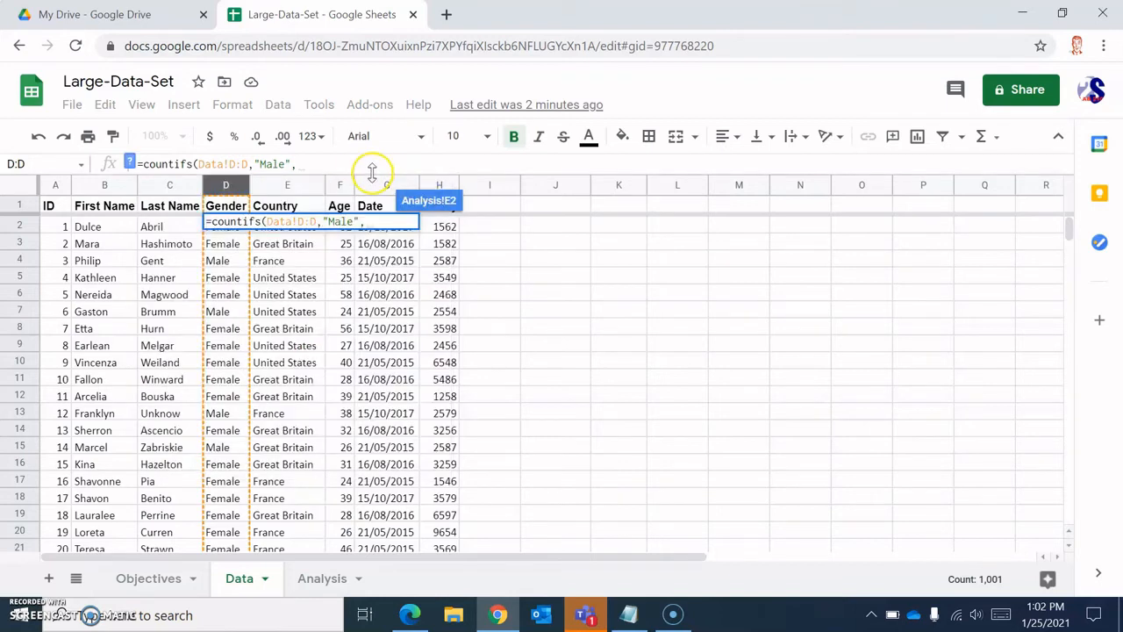
pyautogui.click(289, 186)
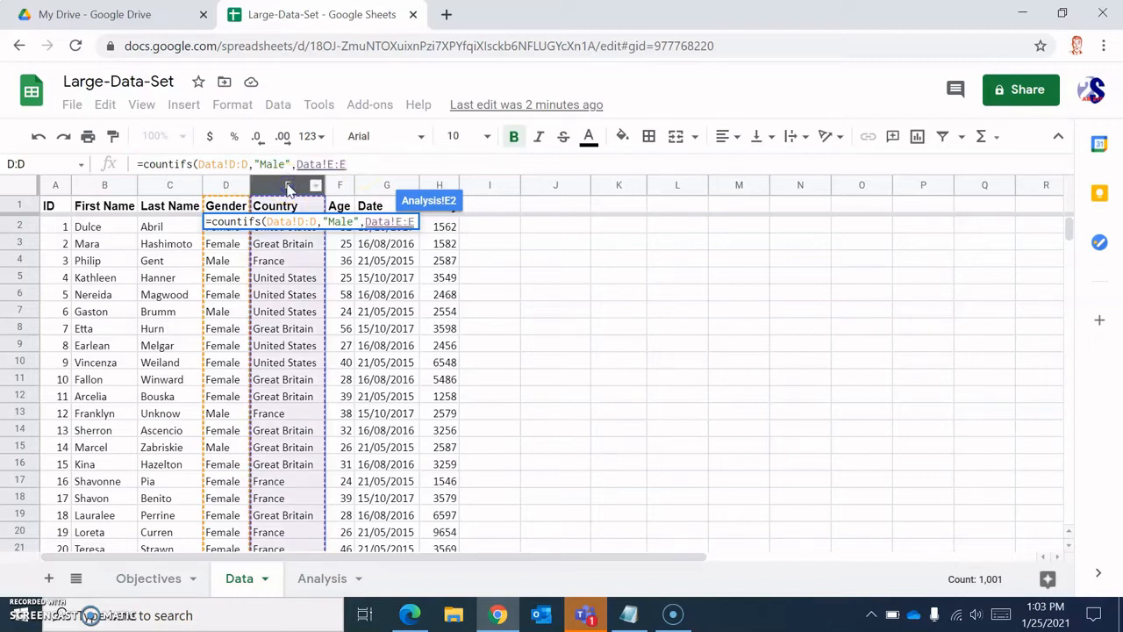
pyautogui.click(348, 164)
pyautogui.write(',"')
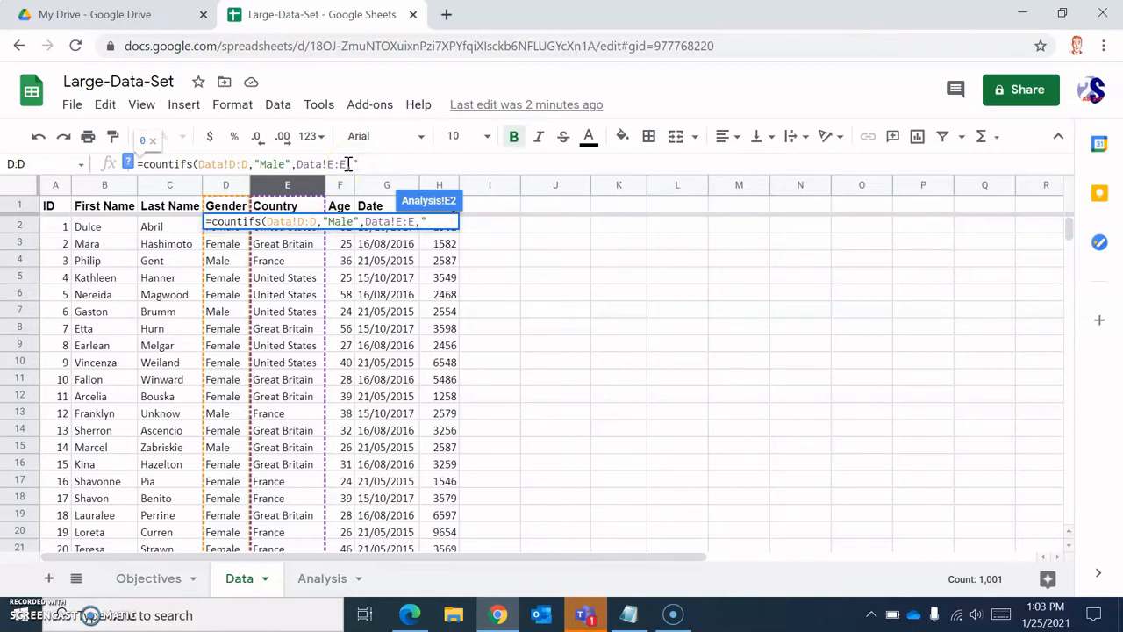
pyautogui.write('United States")')
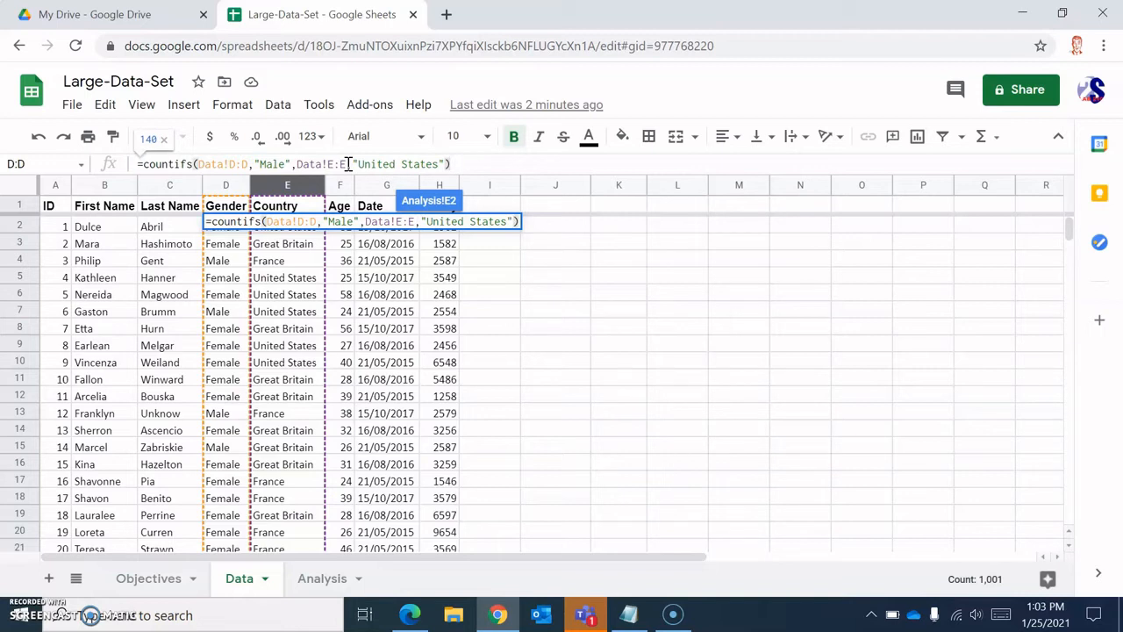
pyautogui.press('Return')
pyautogui.click(352, 174)
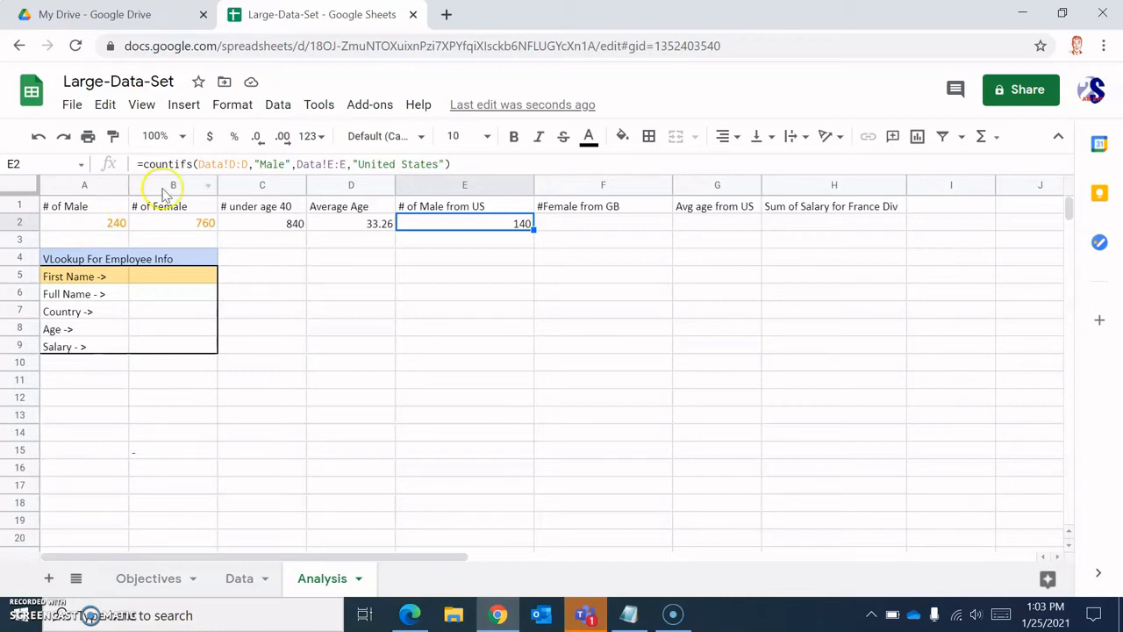
# Start a COUNTIFS formula in F2 for #Female from GB, with the Gender column Data!D:D and "Female" as the first criterion
pyautogui.click(593, 226)
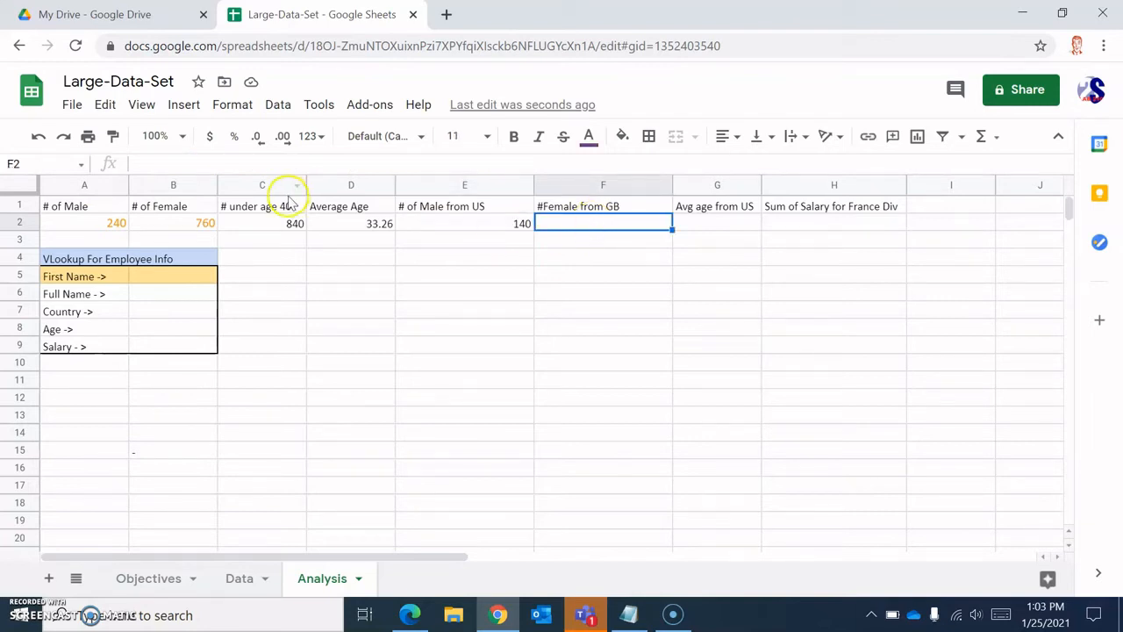
pyautogui.click(241, 162)
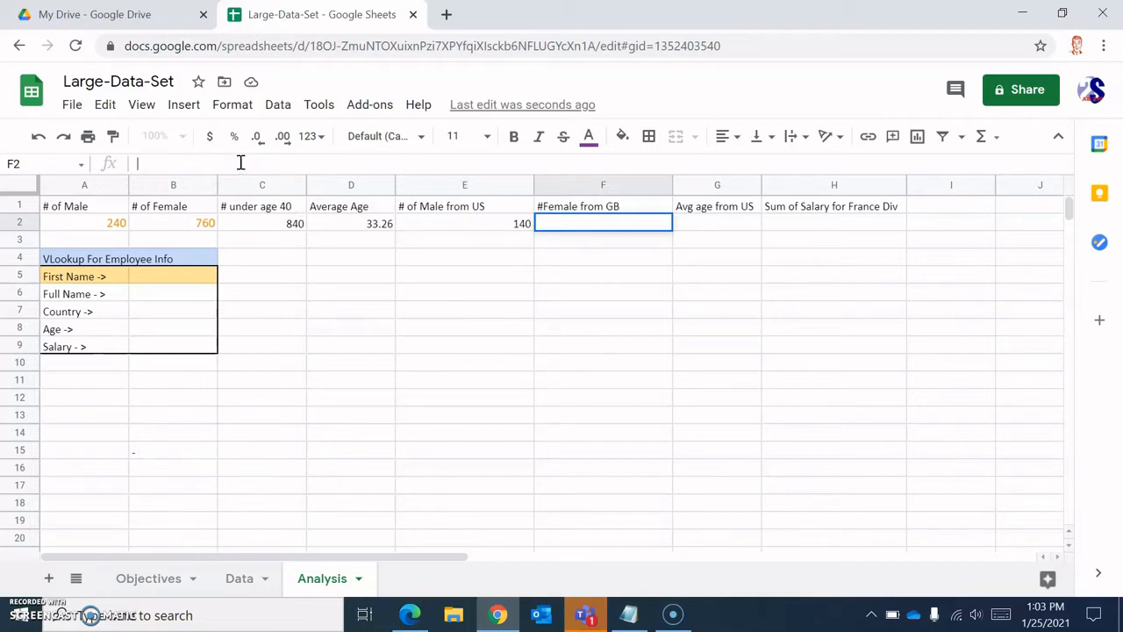
pyautogui.write('=countifs(')
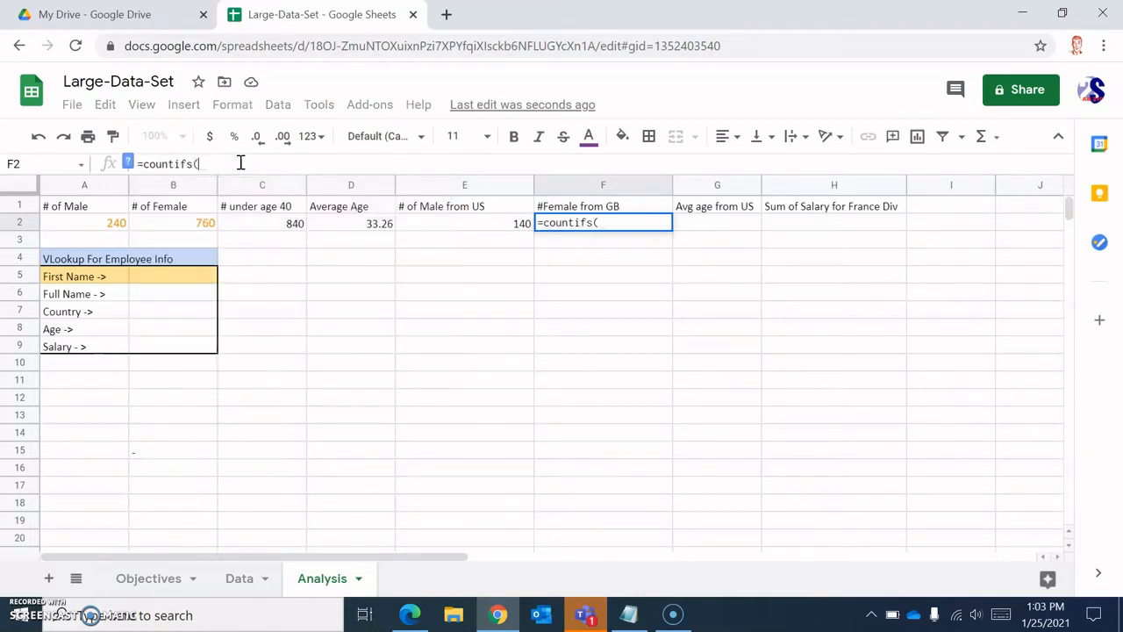
pyautogui.click(239, 581)
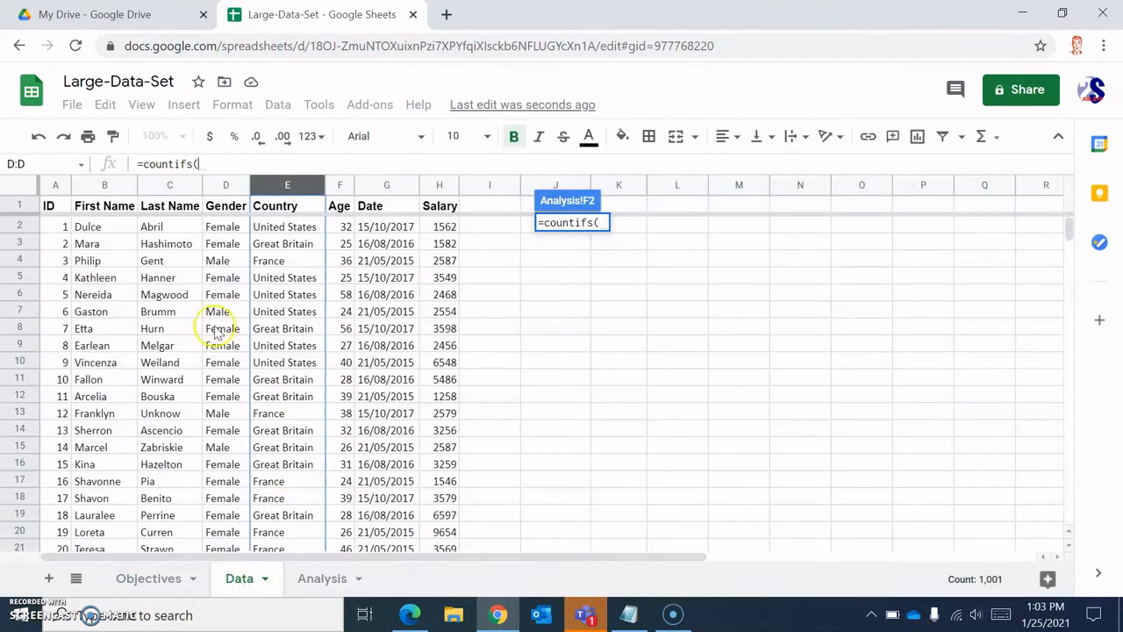
pyautogui.click(225, 184)
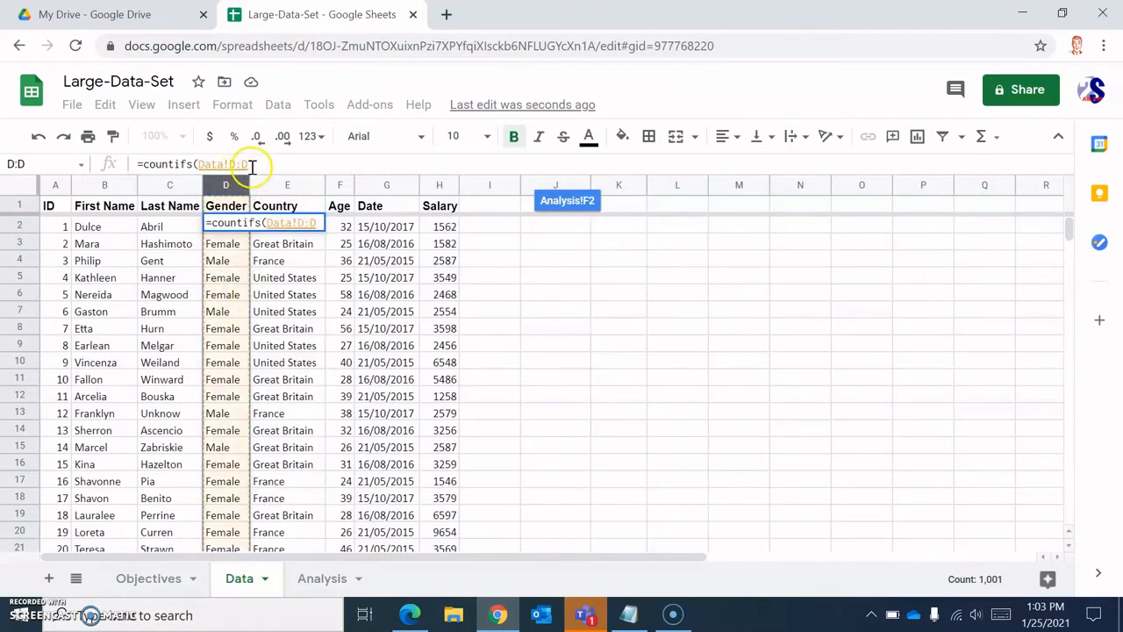
pyautogui.write(',')
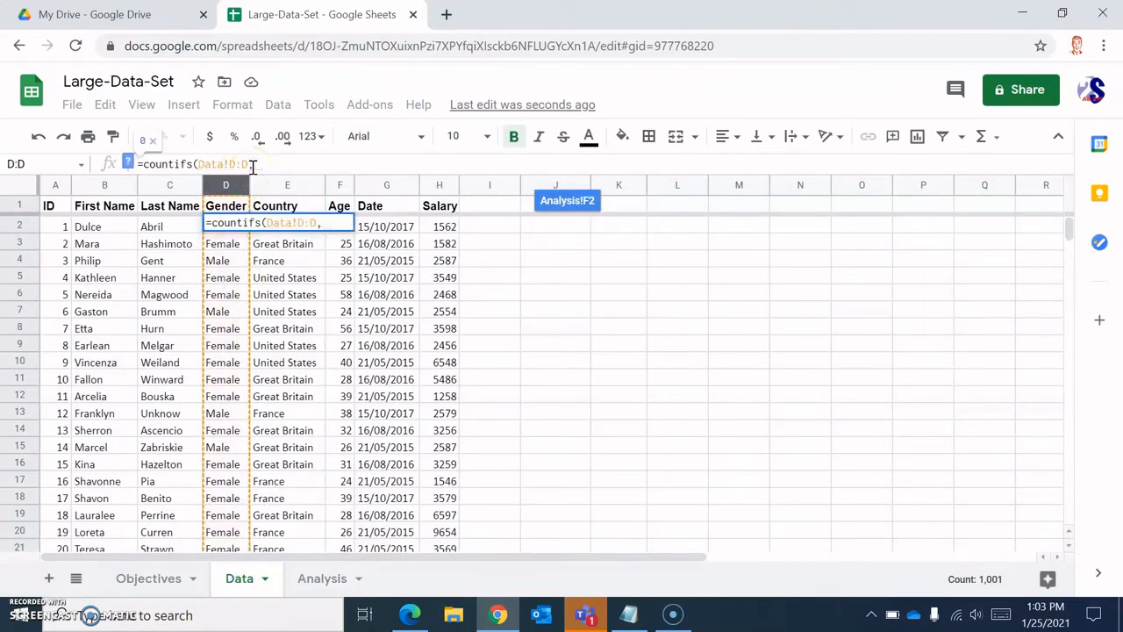
pyautogui.write('"Femal')
pyautogui.write('e')
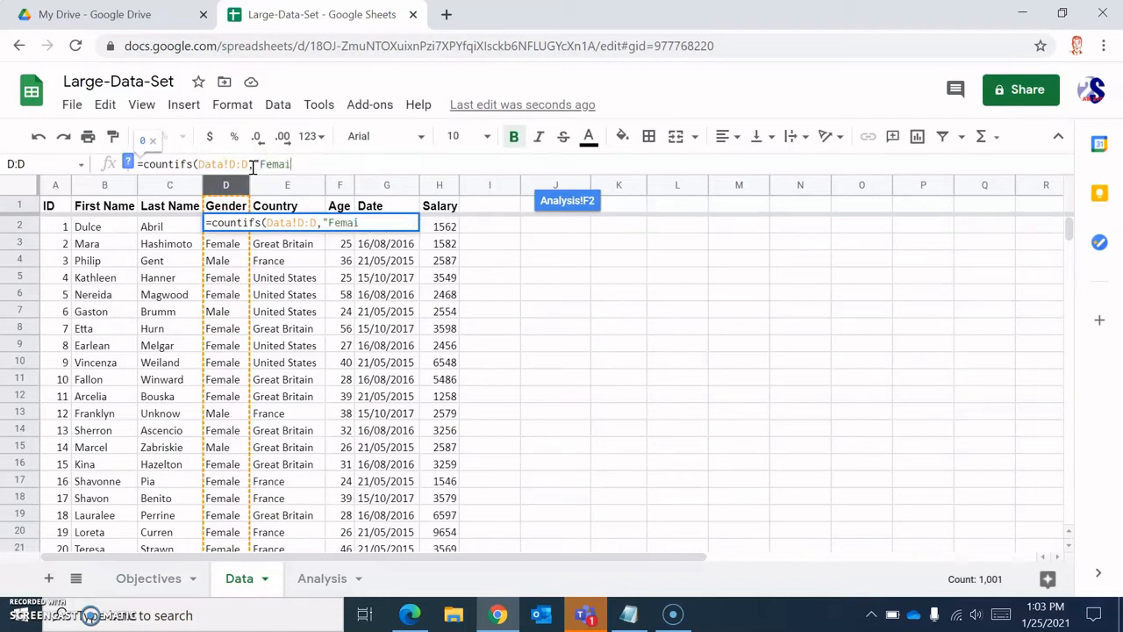
pyautogui.write('",')
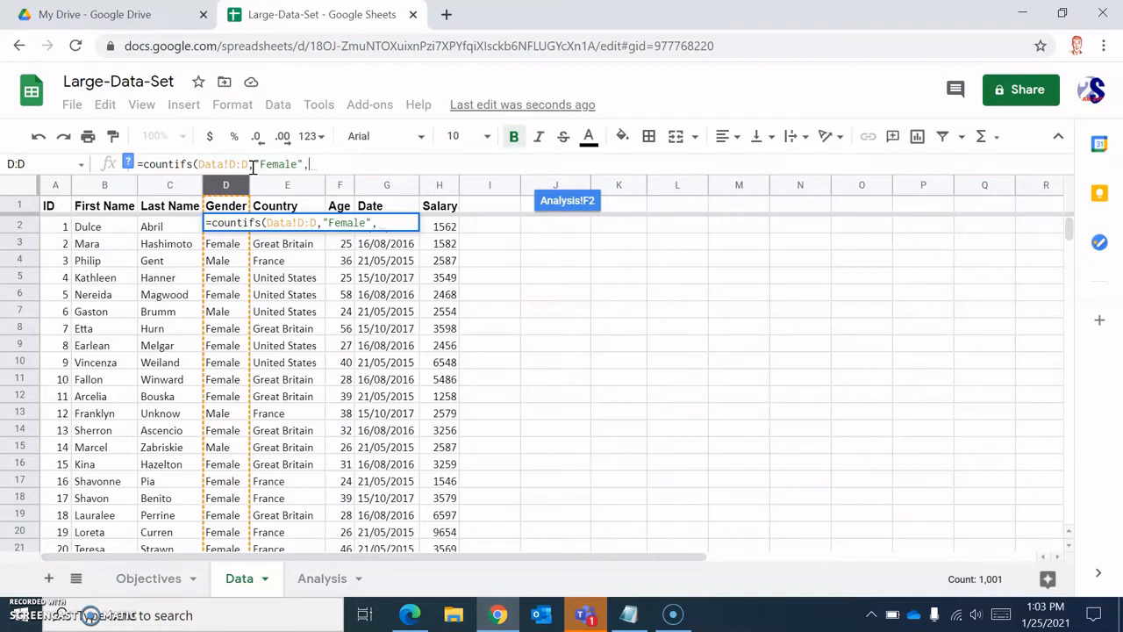
# Complete the #Female from GB formula in F2 with the Country column Data!E:E and "Great Britain" as the second criterion
pyautogui.click(279, 189)
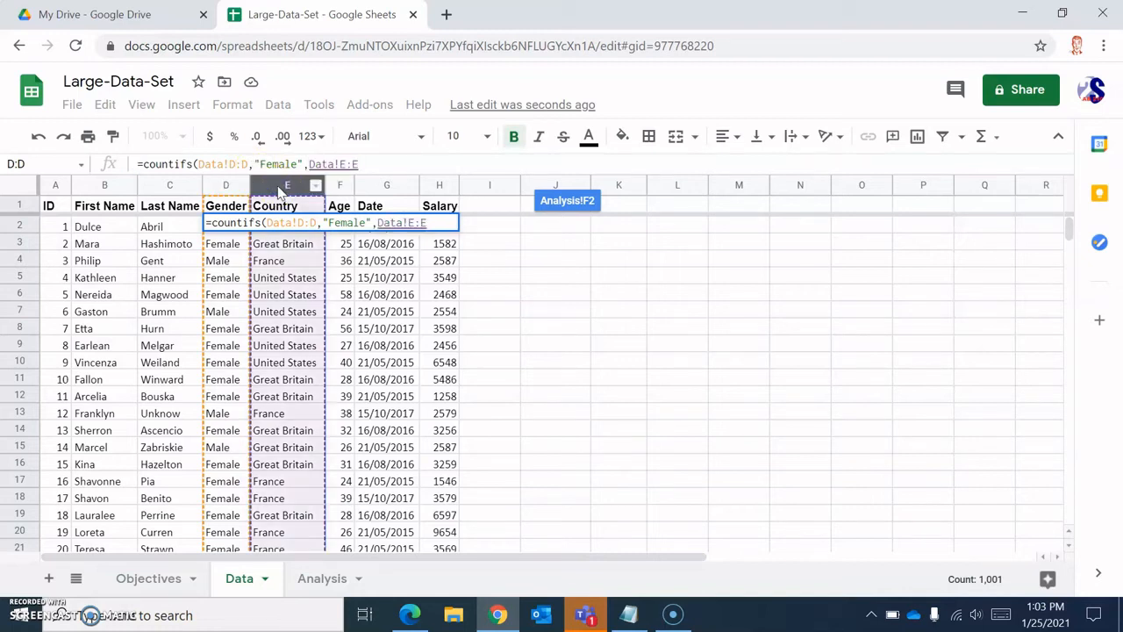
pyautogui.write(',"')
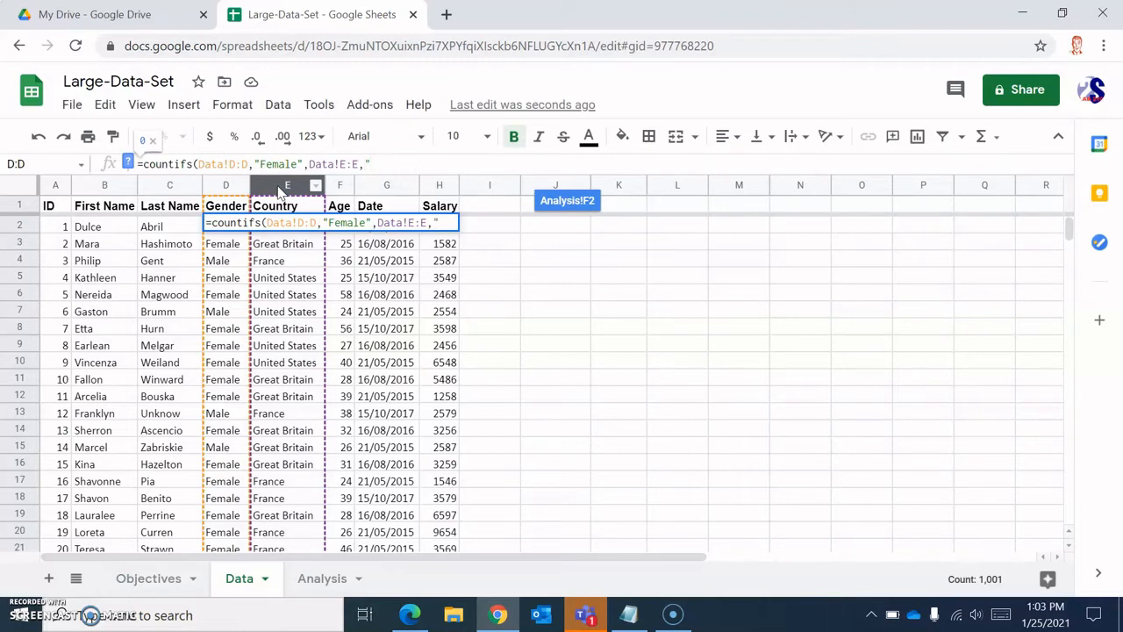
pyautogui.write('Great ')
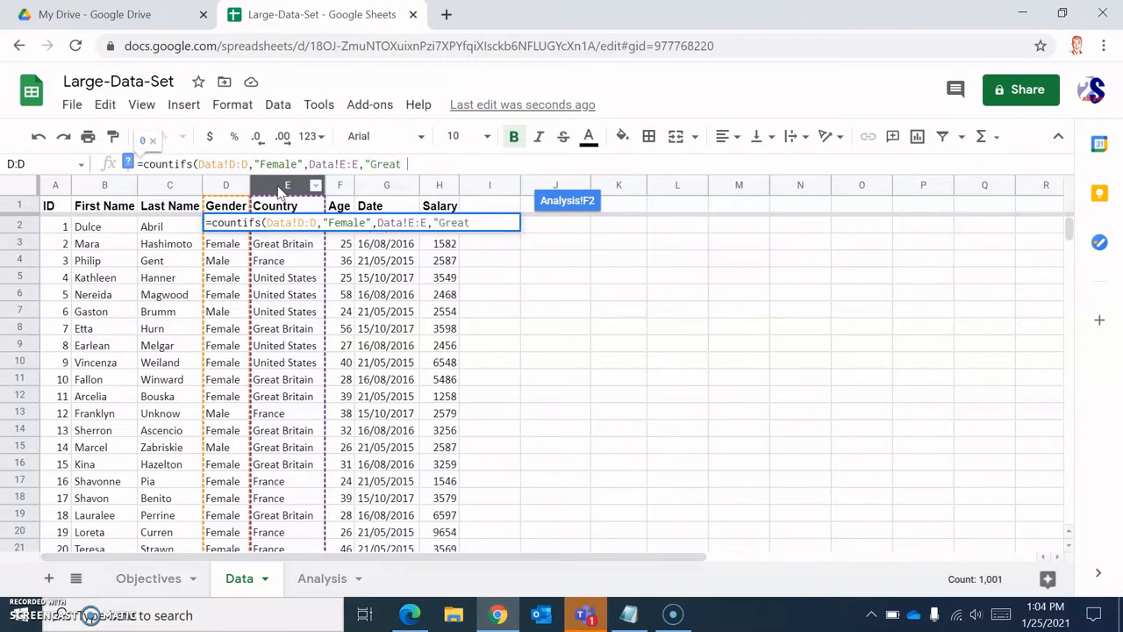
pyautogui.write('Britain")')
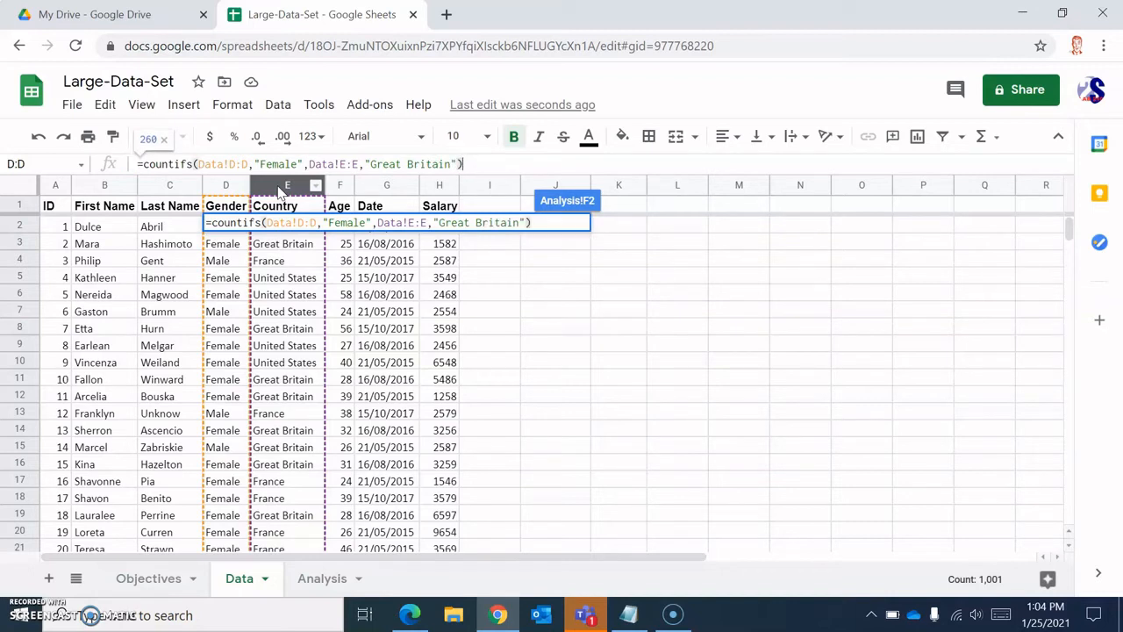
pyautogui.press('Return')
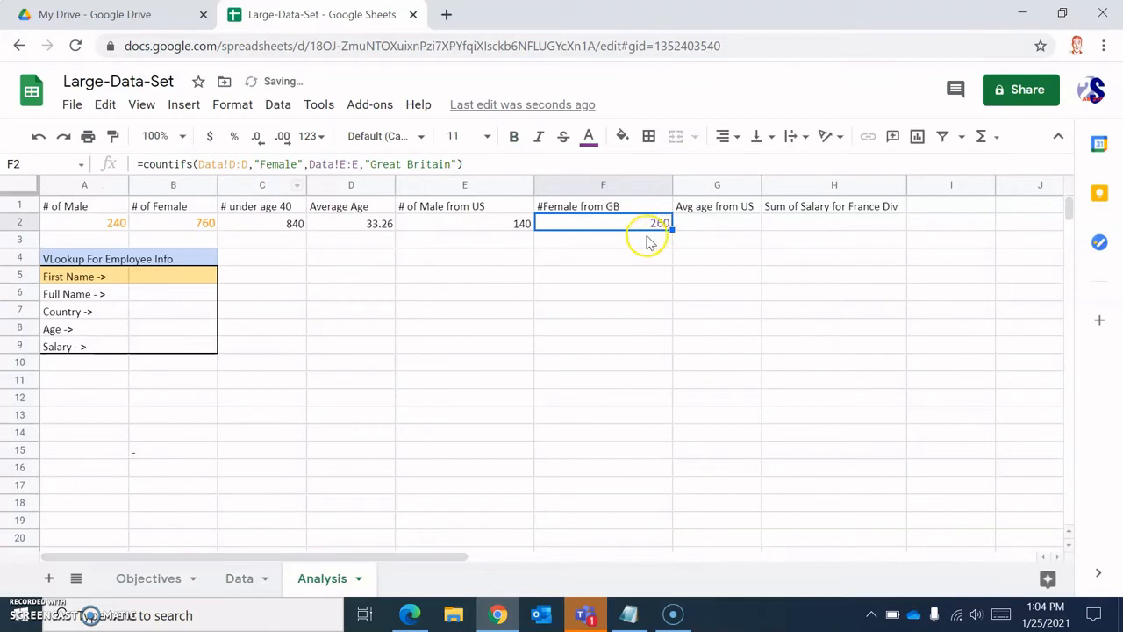
pyautogui.click(175, 230)
pyautogui.click(614, 224)
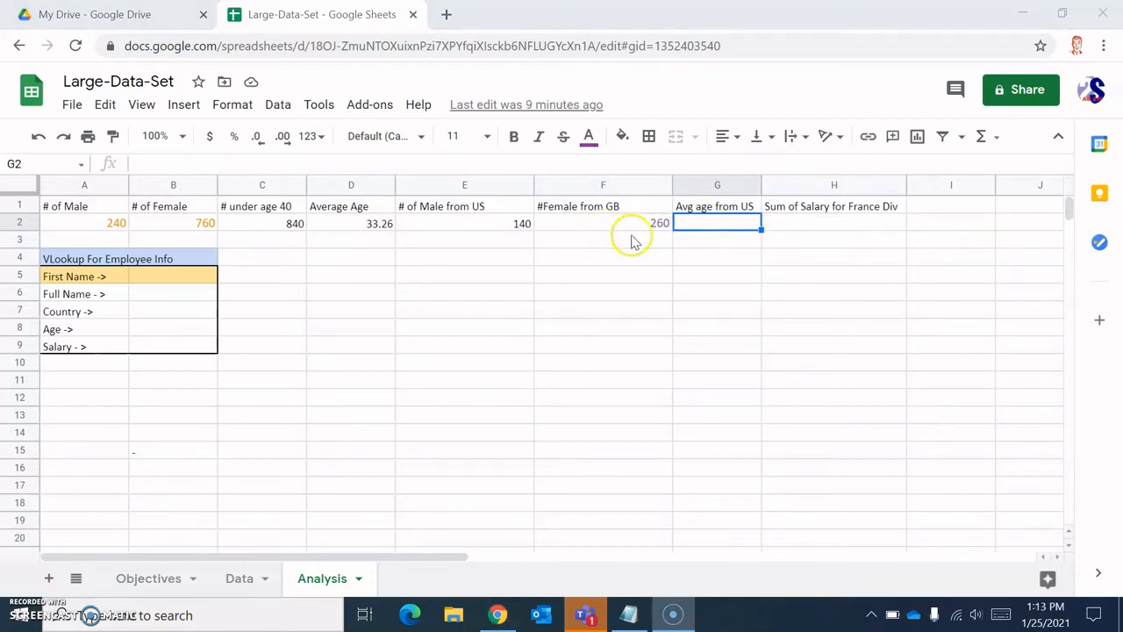
# Start an AVERAGEIF formula in G2 for Avg age from US, with the Country column Data!E:E as criteria range and "United States" as criterion
pyautogui.click(693, 230)
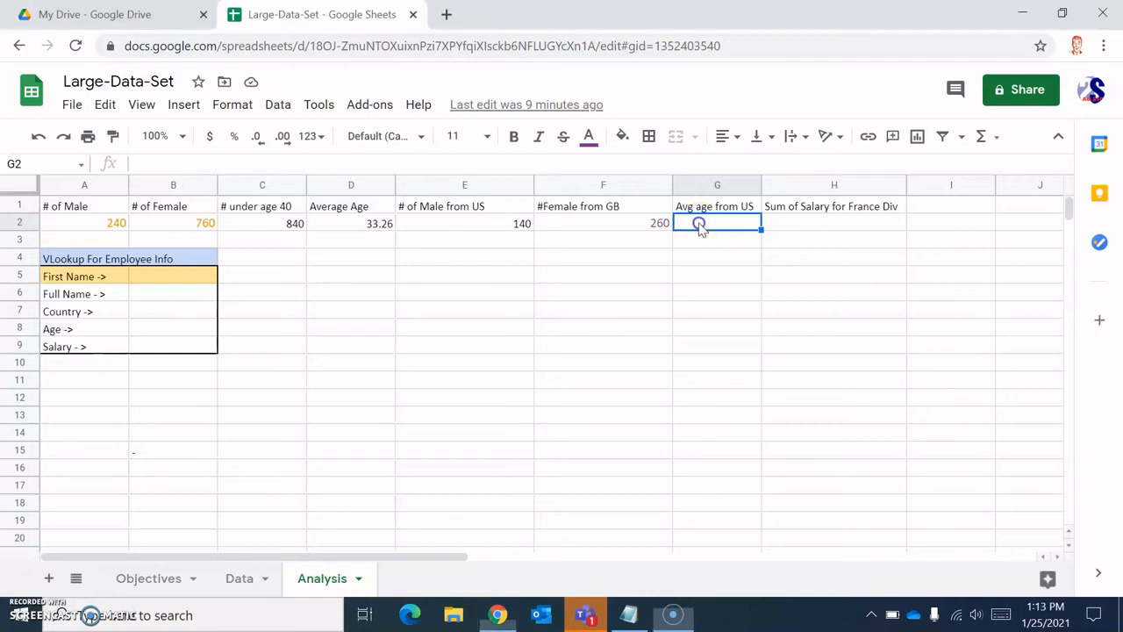
pyautogui.write('=aver')
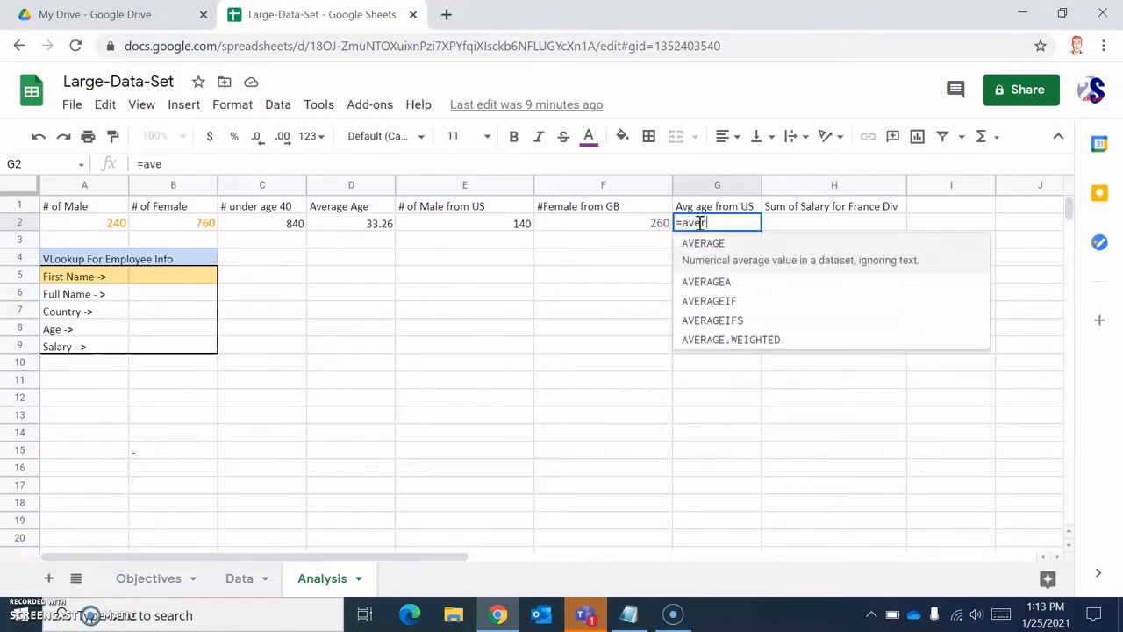
pyautogui.write('ageif(')
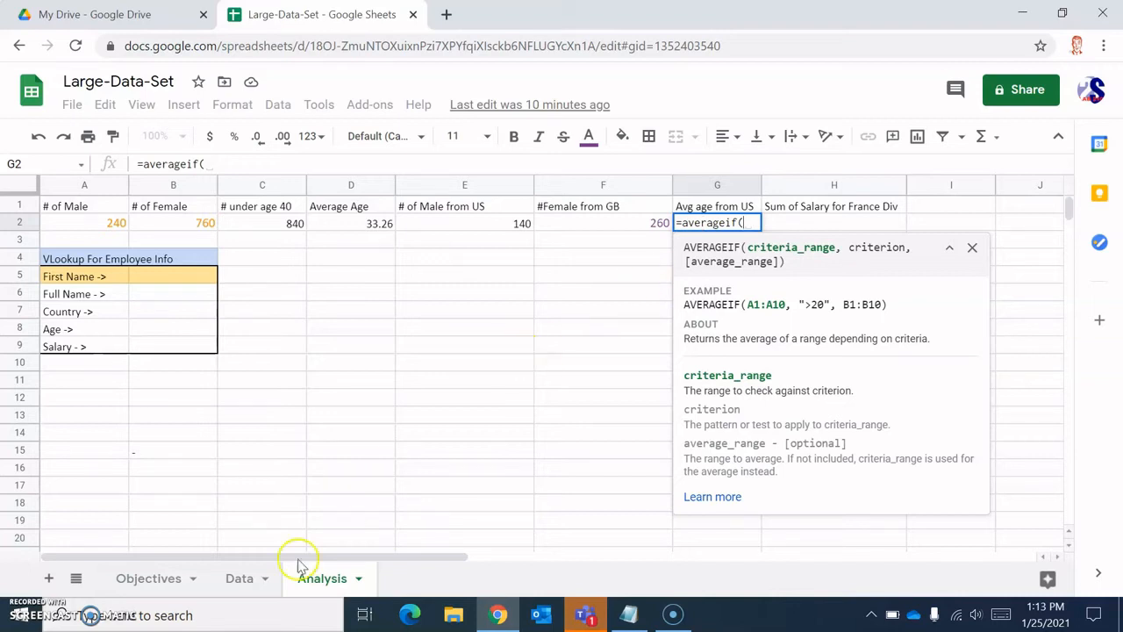
pyautogui.click(241, 578)
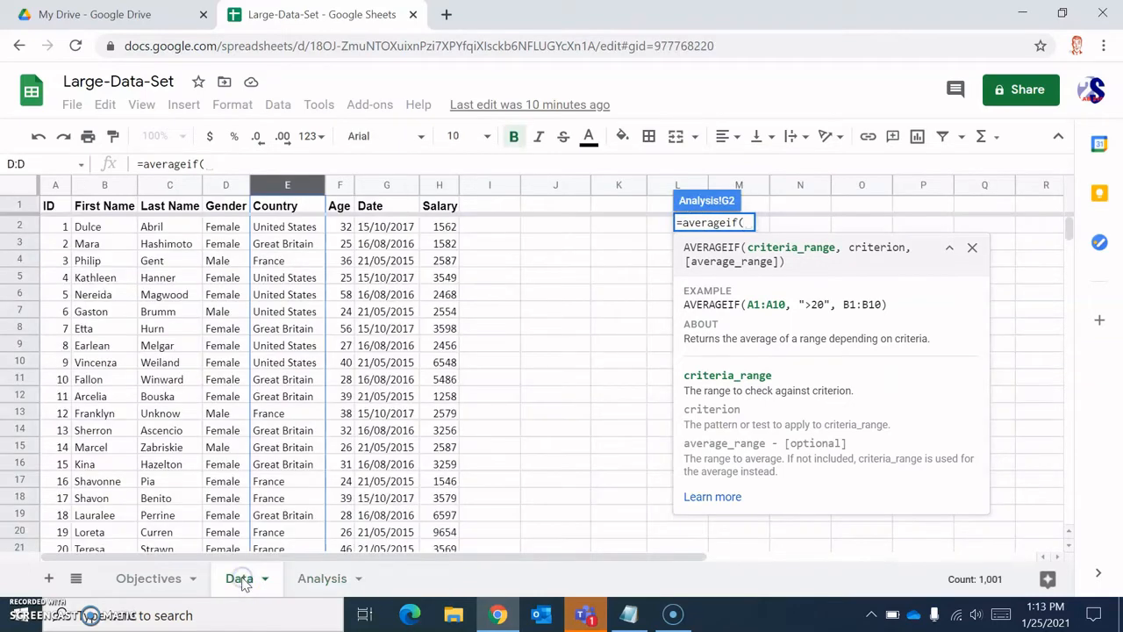
pyautogui.click(290, 186)
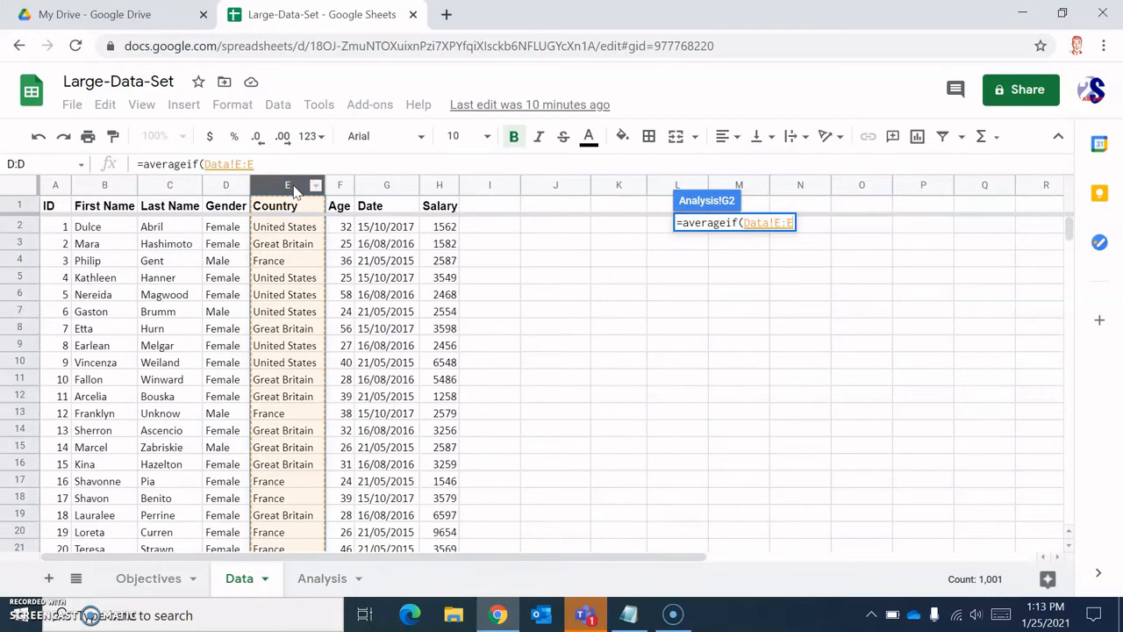
pyautogui.click(291, 166)
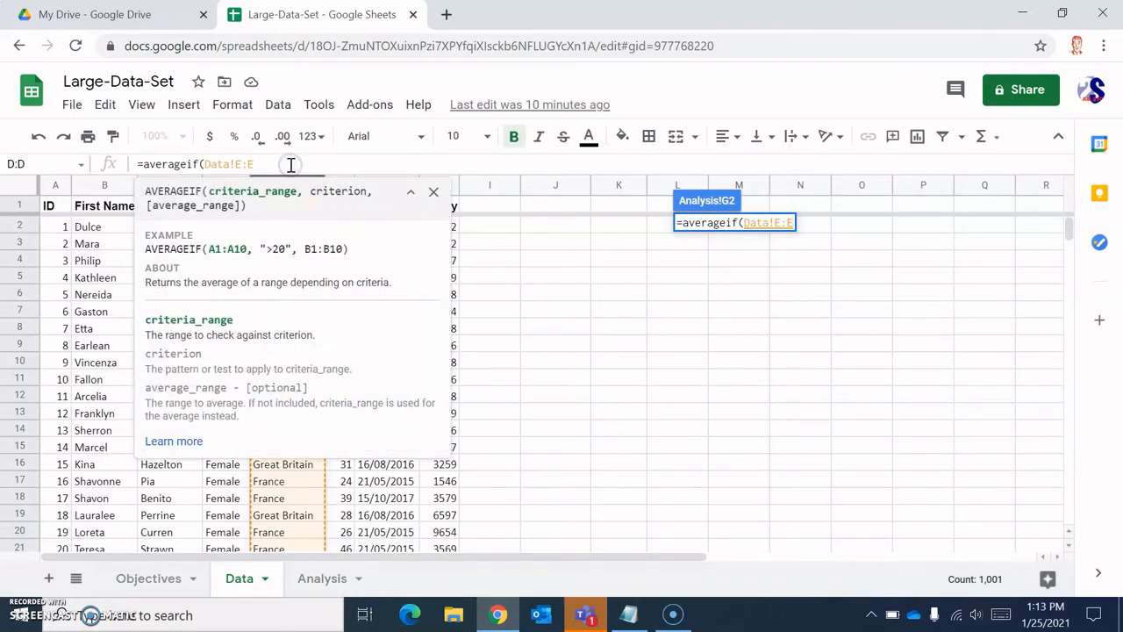
pyautogui.write(',"')
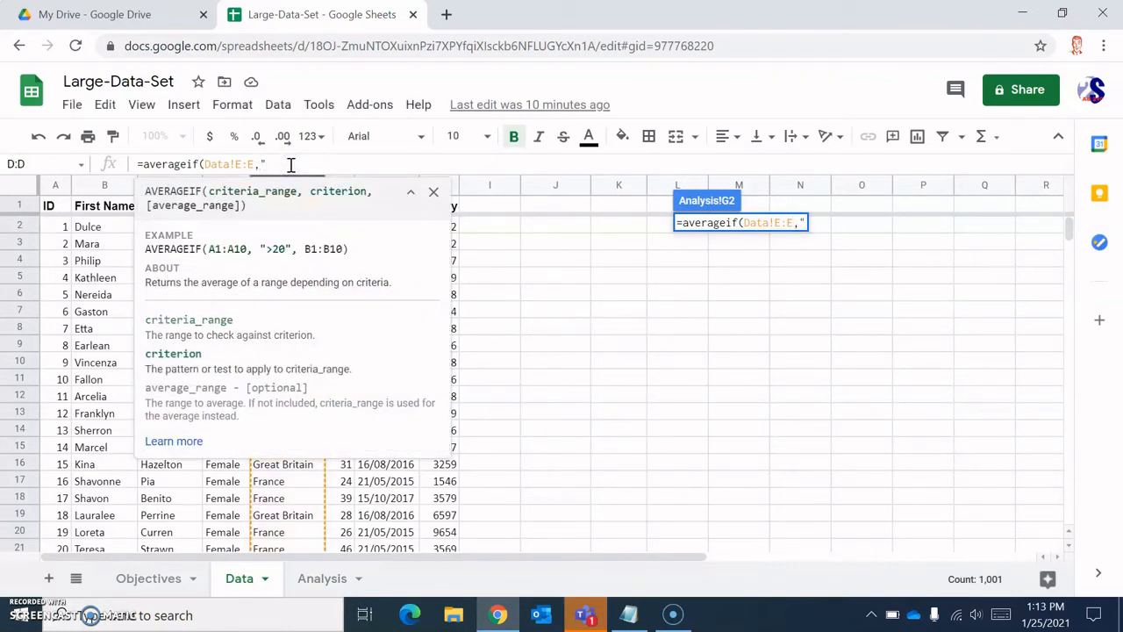
pyautogui.write('United')
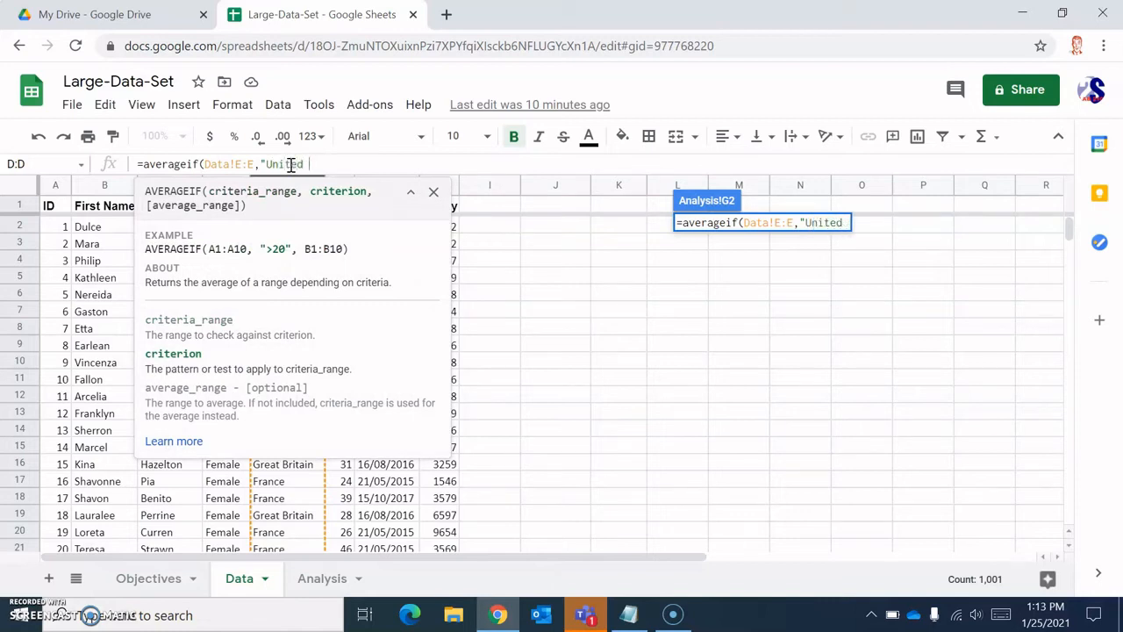
pyautogui.write(' States",')
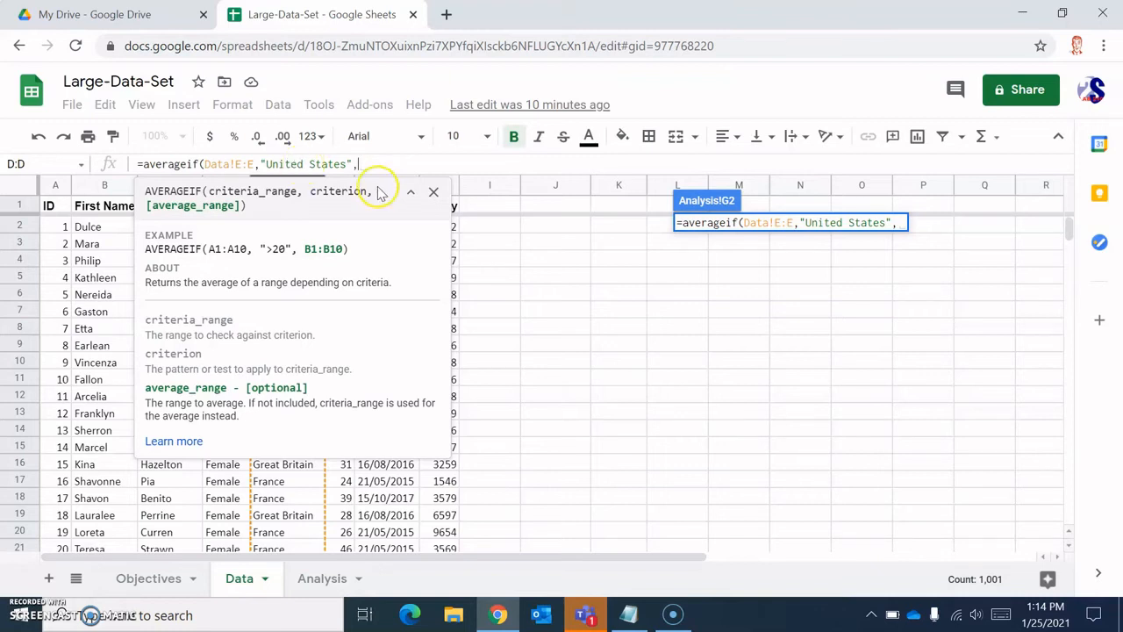
# Complete the Avg age from US formula in G2 with the Data sheet's whole Age column Data!F:F as the average range
pyautogui.click(434, 191)
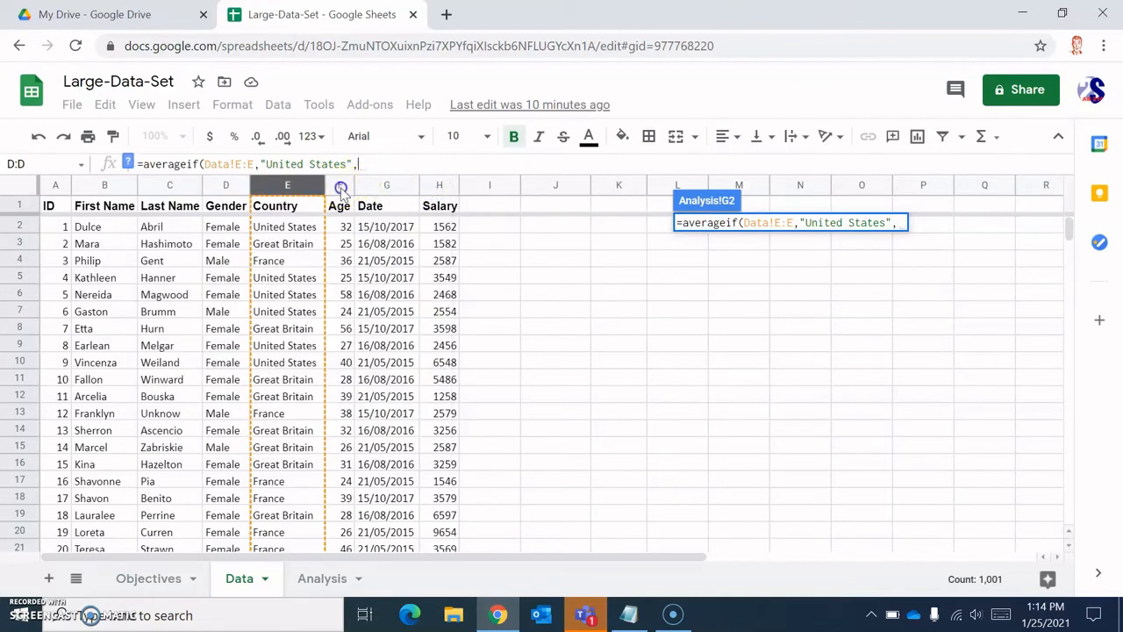
pyautogui.click(341, 186)
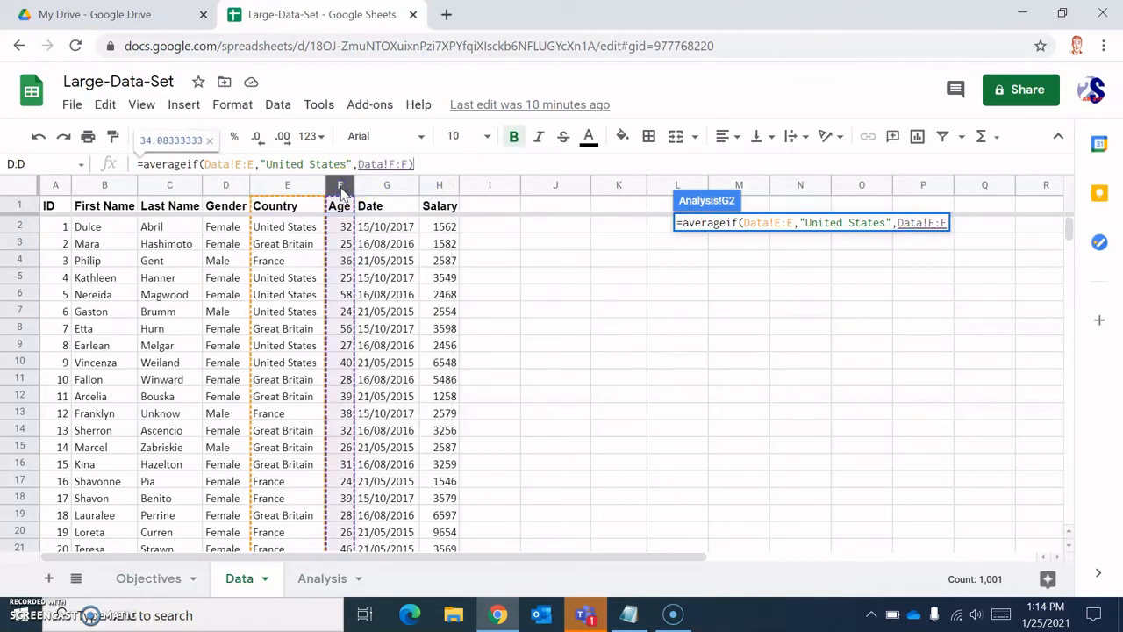
pyautogui.press('Return')
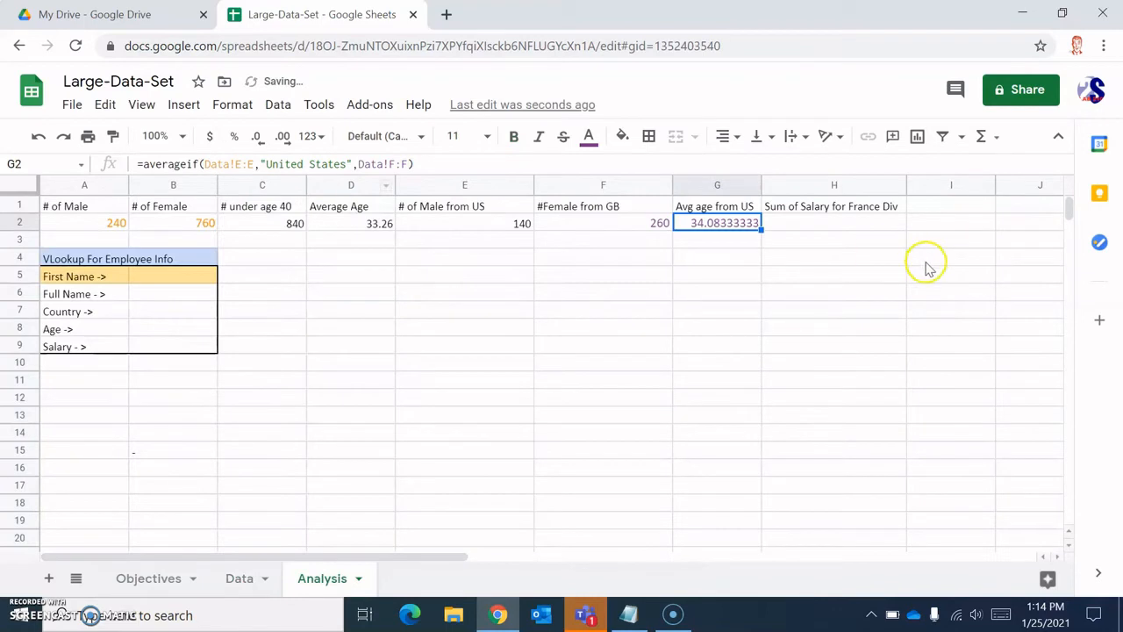
pyautogui.click(706, 226)
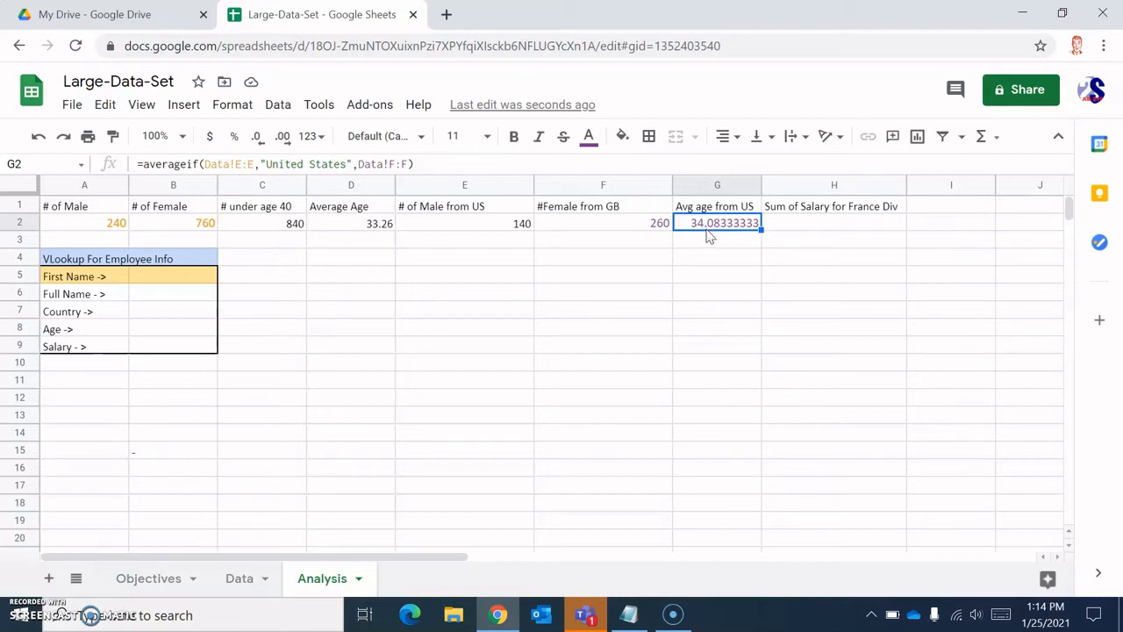
# Start an AVERAGEIFS formula in G3, below Avg age from US, with the Data sheet's whole Age column Data!F:F as the average range
pyautogui.click(708, 239)
pyautogui.click(702, 233)
pyautogui.click(702, 242)
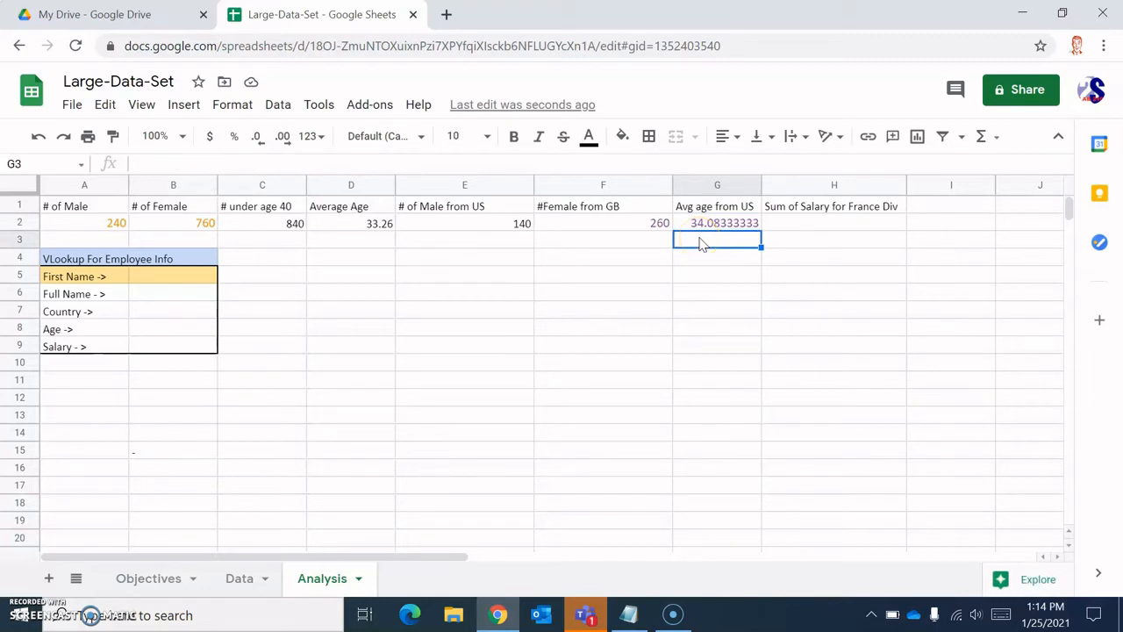
pyautogui.write('=')
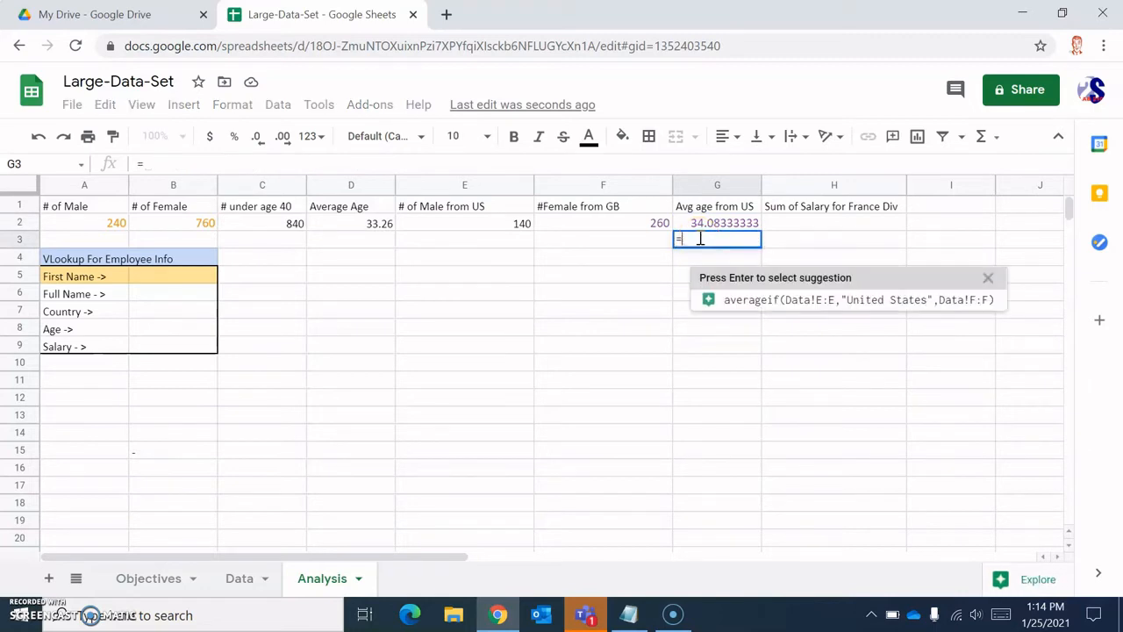
pyautogui.write('averageifs')
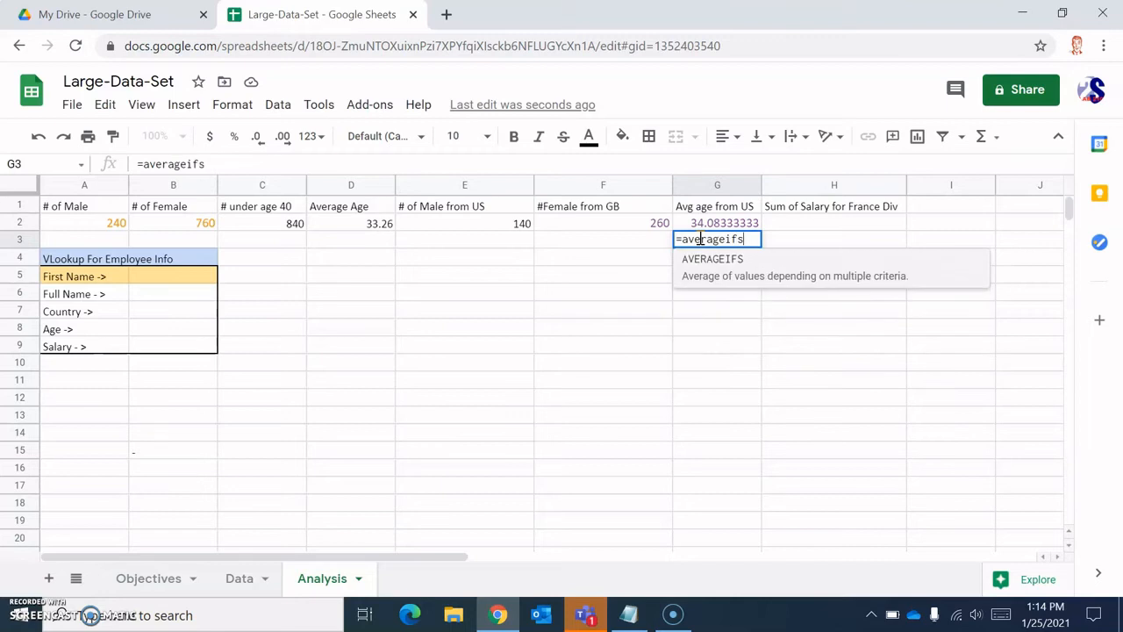
pyautogui.write('(')
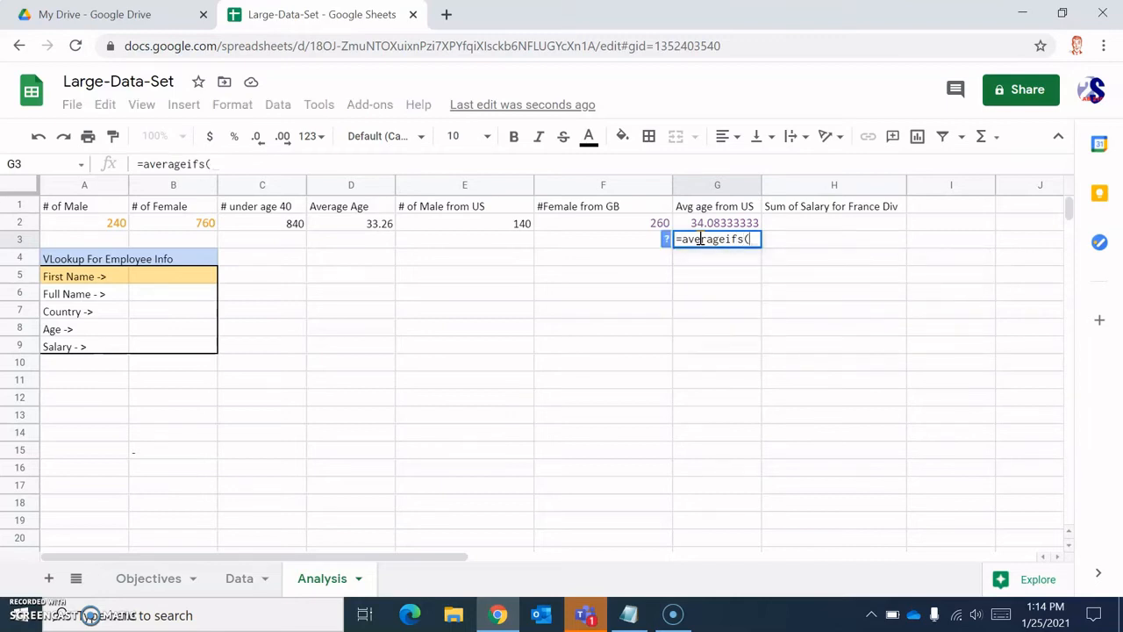
pyautogui.moveTo(680, 238); pyautogui.dragTo(670, 239)
pyautogui.click(669, 238)
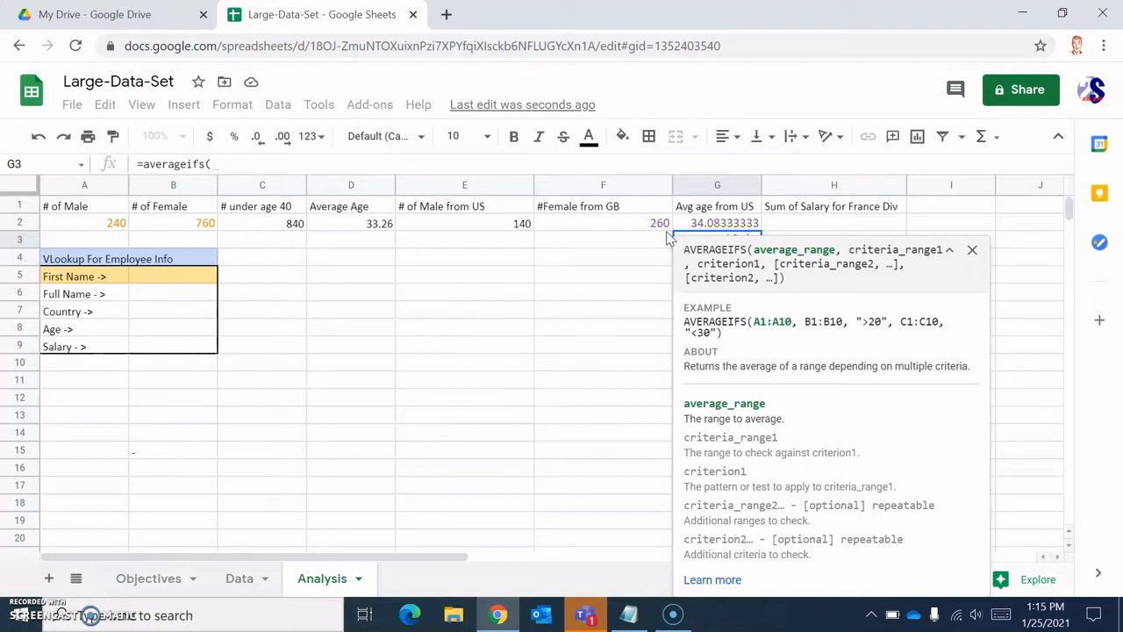
pyautogui.click(237, 581)
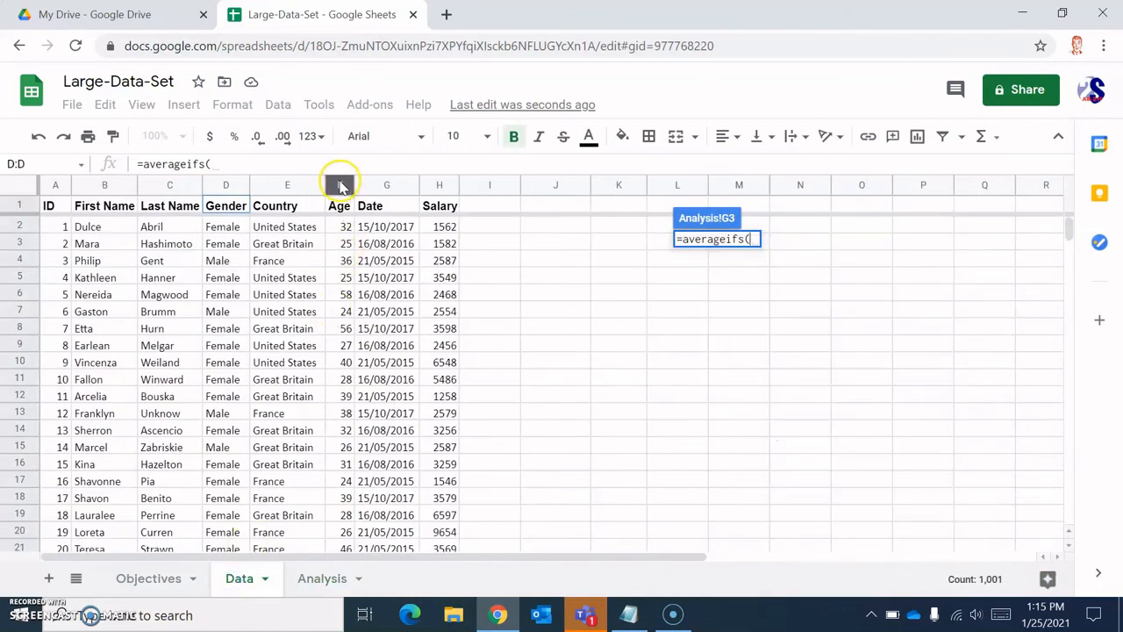
pyautogui.click(340, 186)
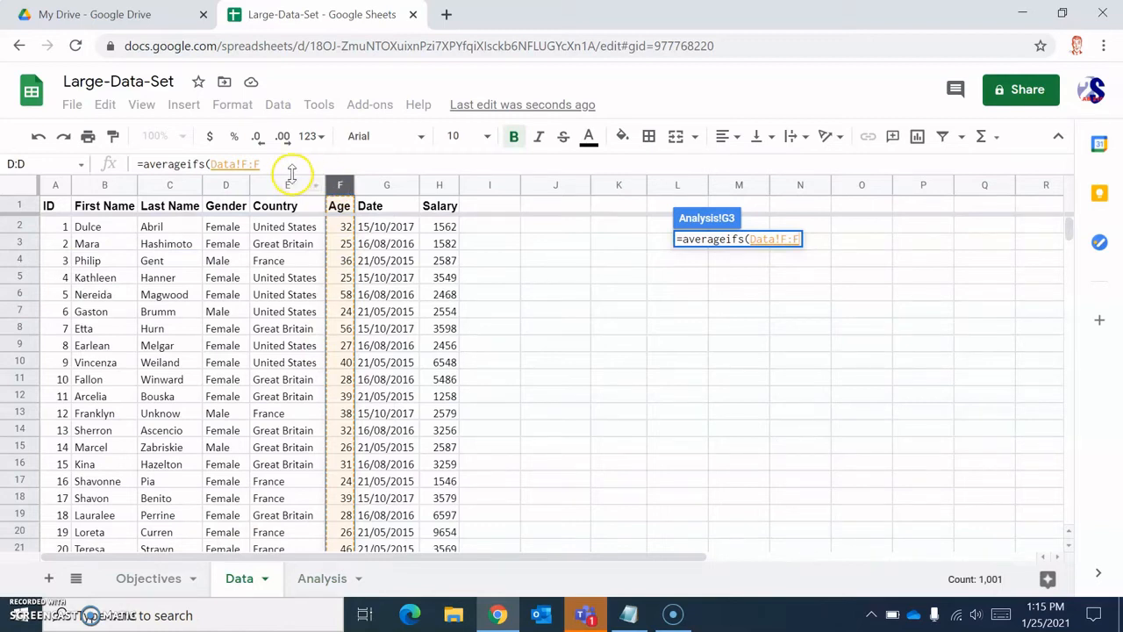
# Add the Country column Data!E:E with the criterion "United States" as the first condition of the AVERAGEIFS formula
pyautogui.write(',')
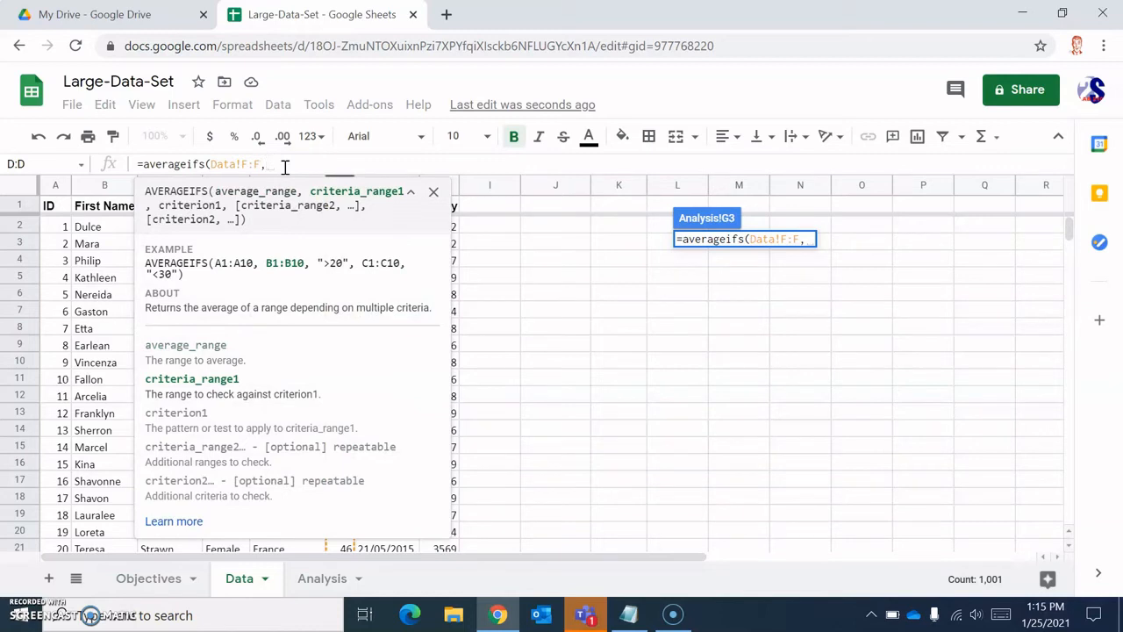
pyautogui.click(434, 191)
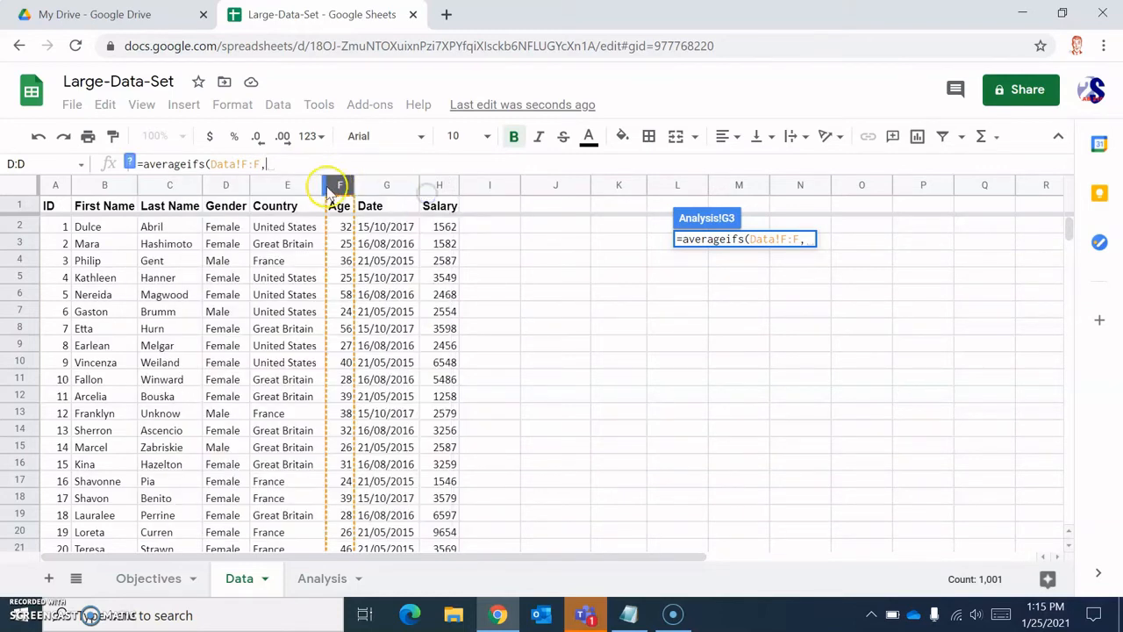
pyautogui.click(267, 189)
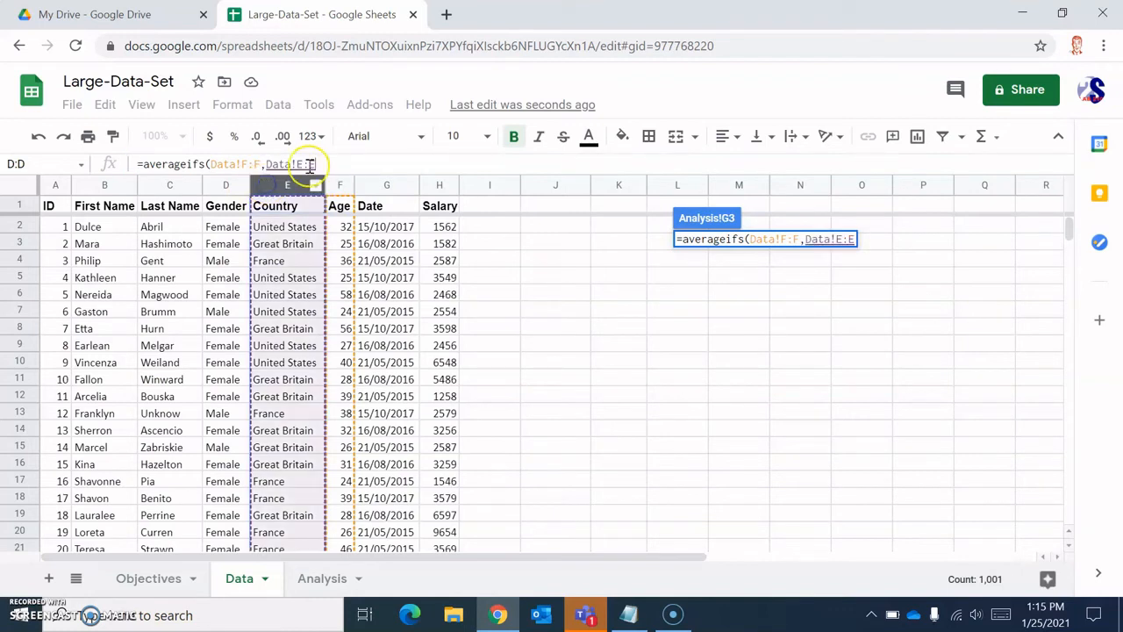
pyautogui.write(',"')
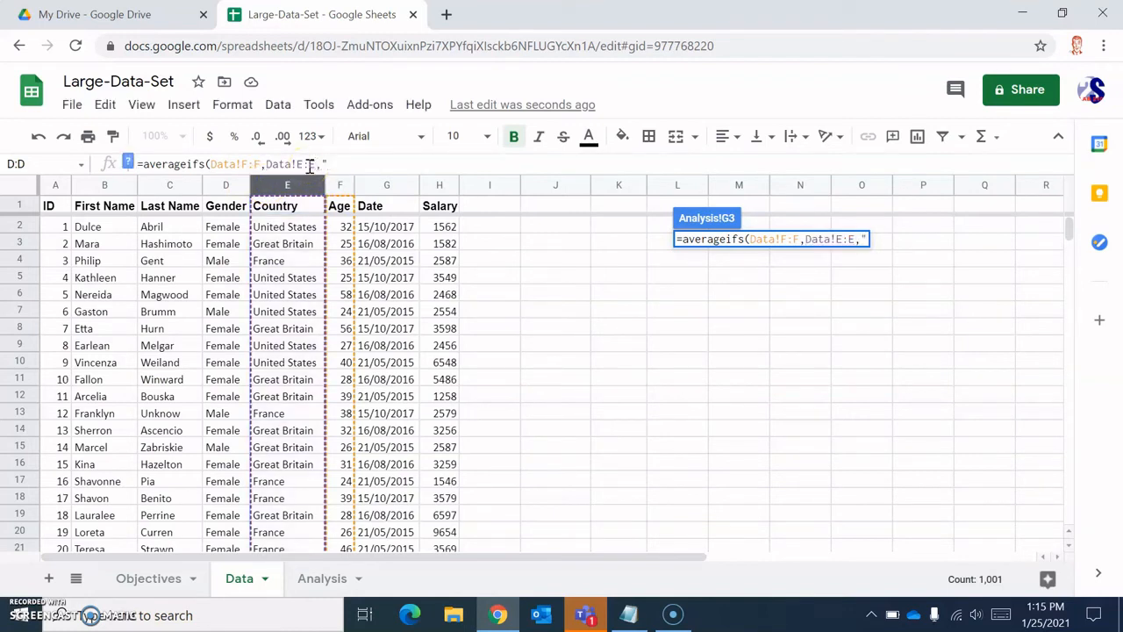
pyautogui.write('United States')
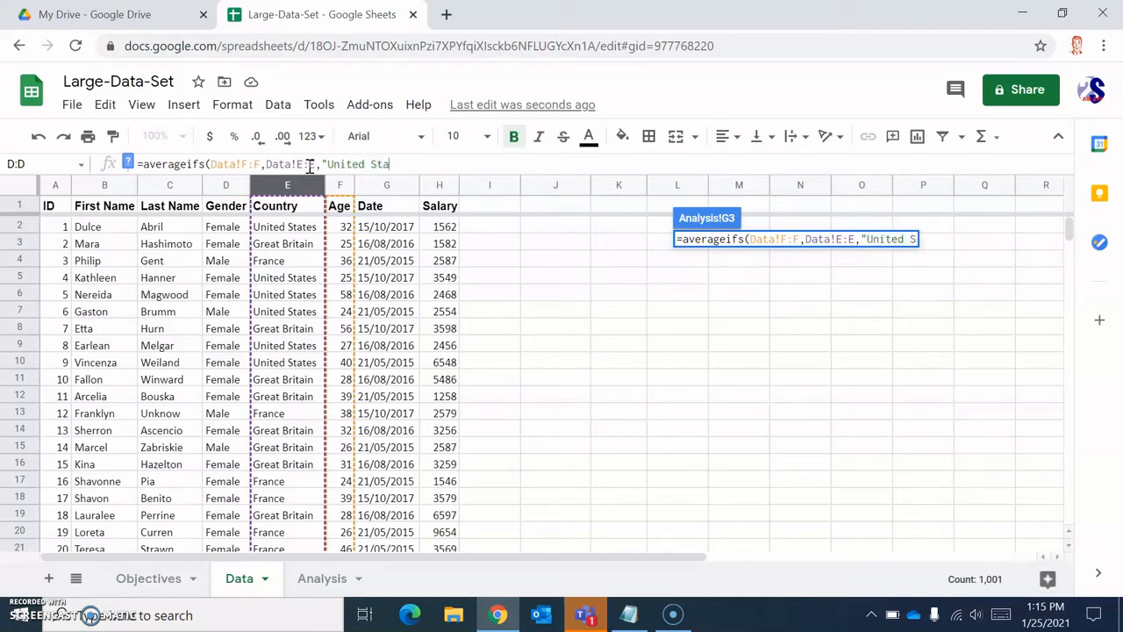
pyautogui.write('"')
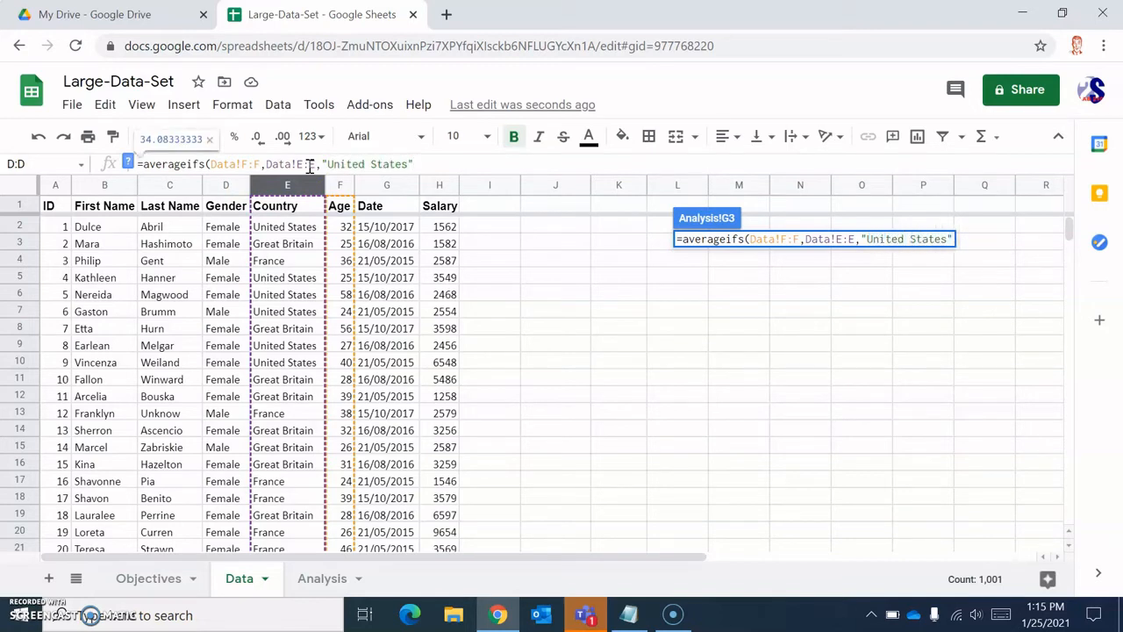
# Complete the AVERAGEIFS formula in G3 with the Age column Data!F:F and ">40" as the second condition
pyautogui.write(',')
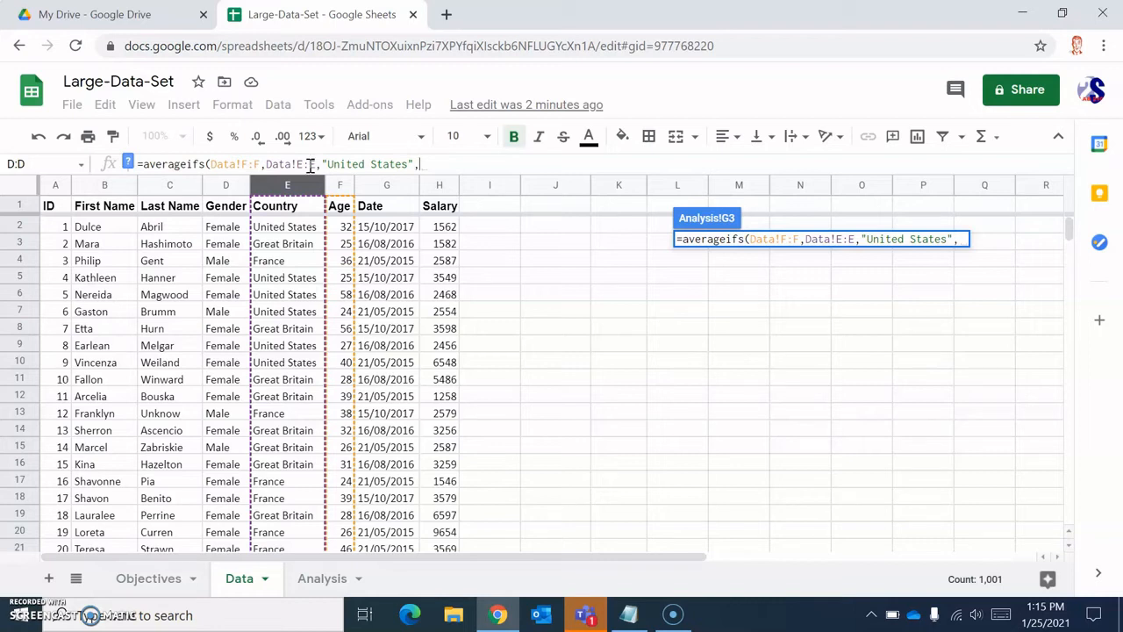
pyautogui.click(342, 186)
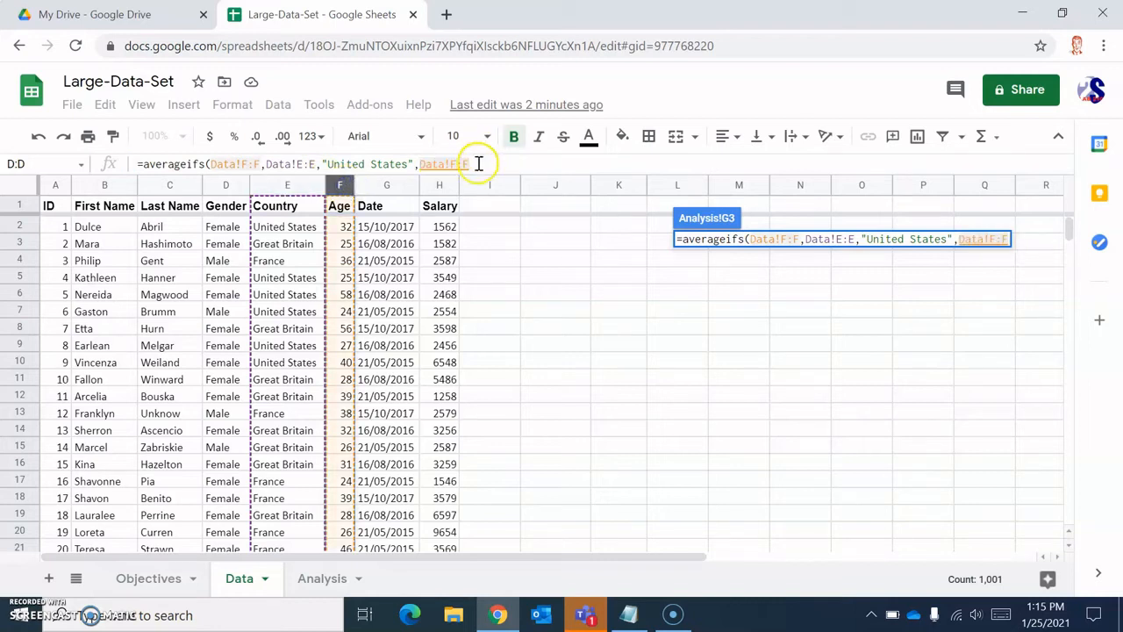
pyautogui.write(',"')
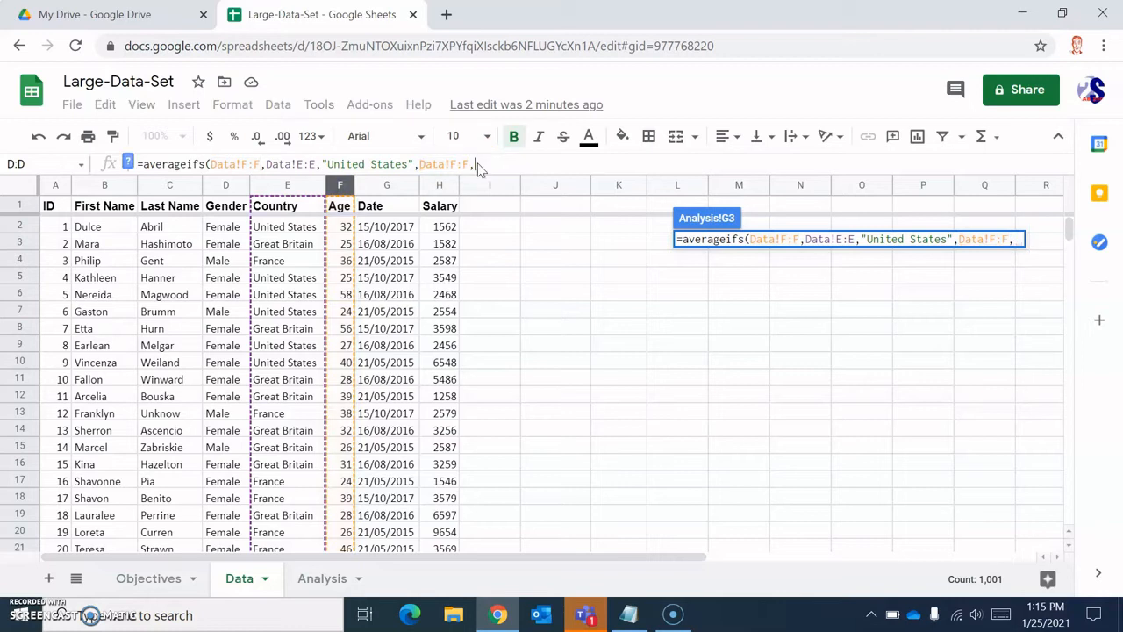
pyautogui.write('>')
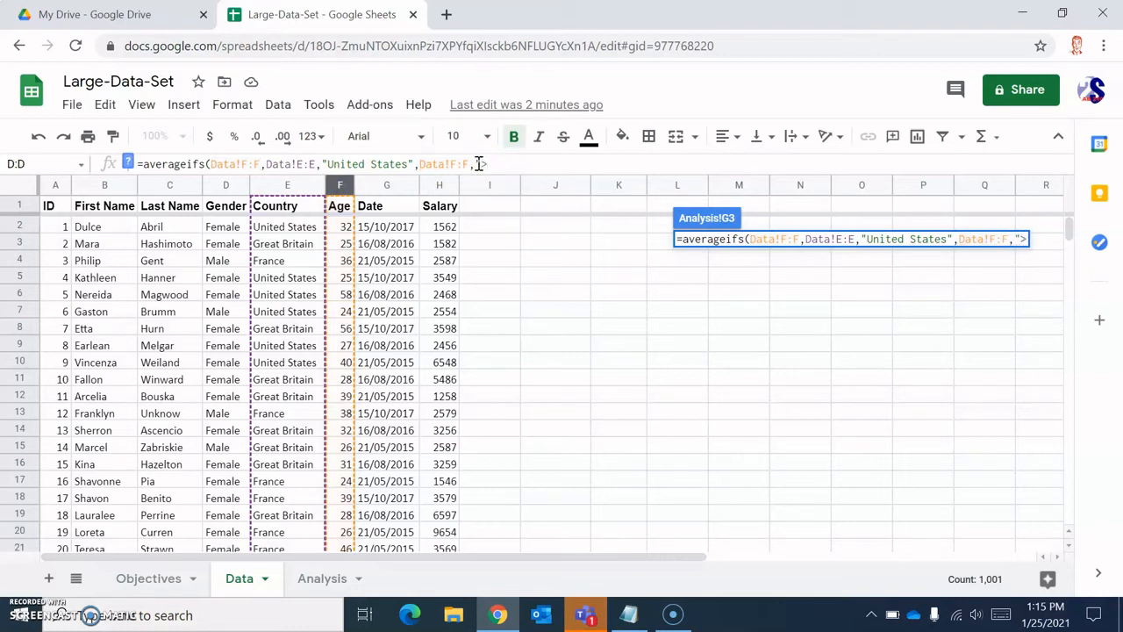
pyautogui.write('40"')
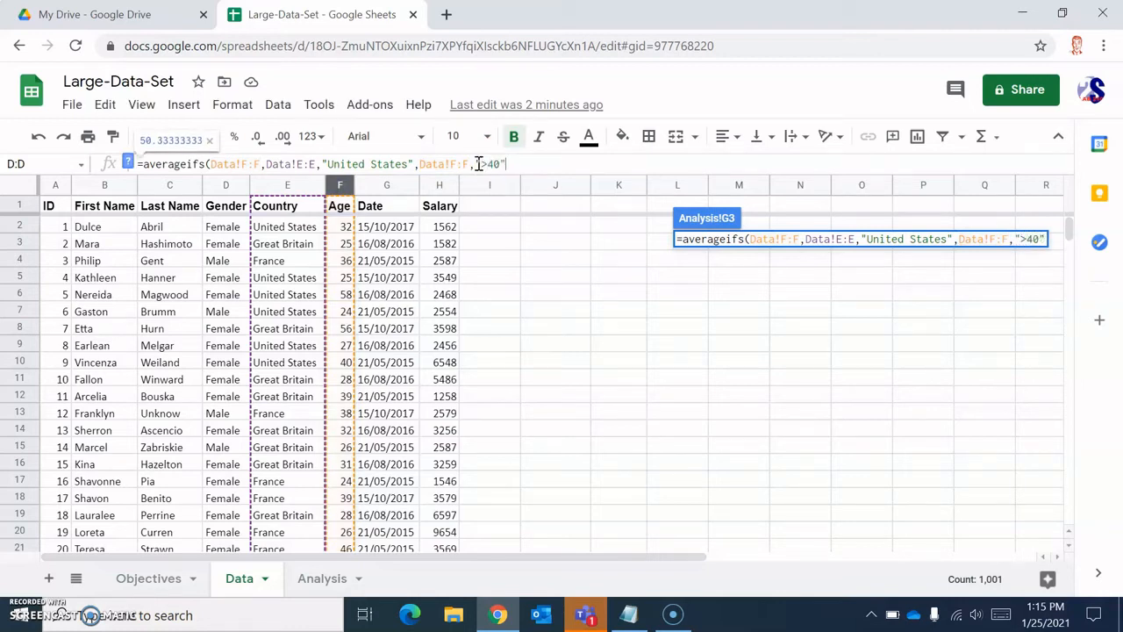
pyautogui.write(')')
pyautogui.press('Return')
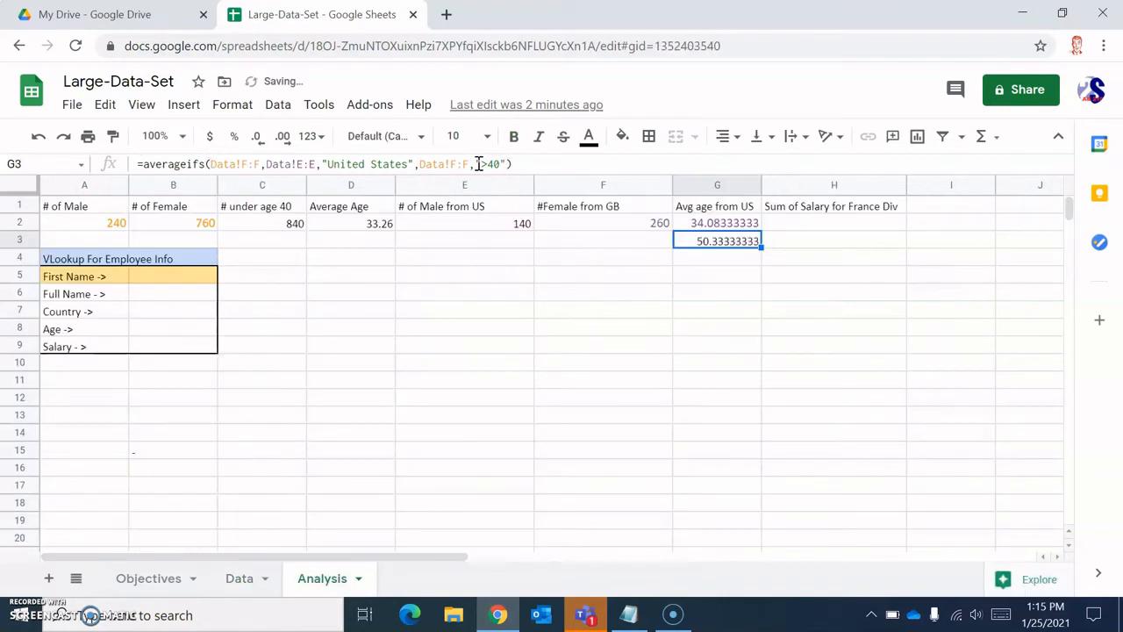
# Compare the average ages and their formulas in G2 and G3
pyautogui.click(728, 256)
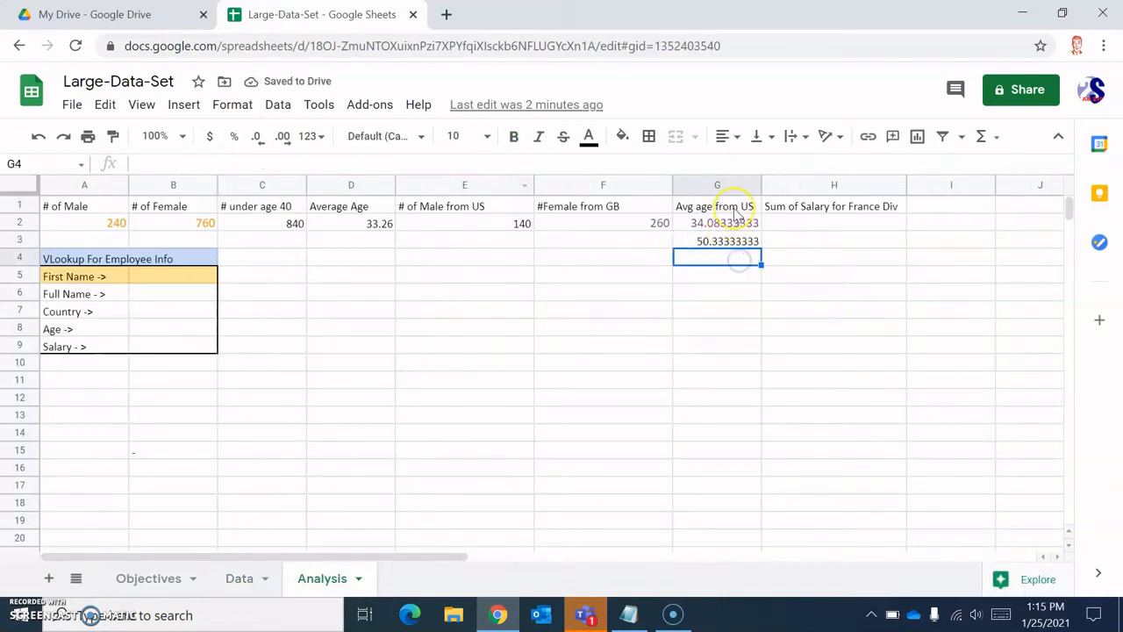
pyautogui.click(737, 242)
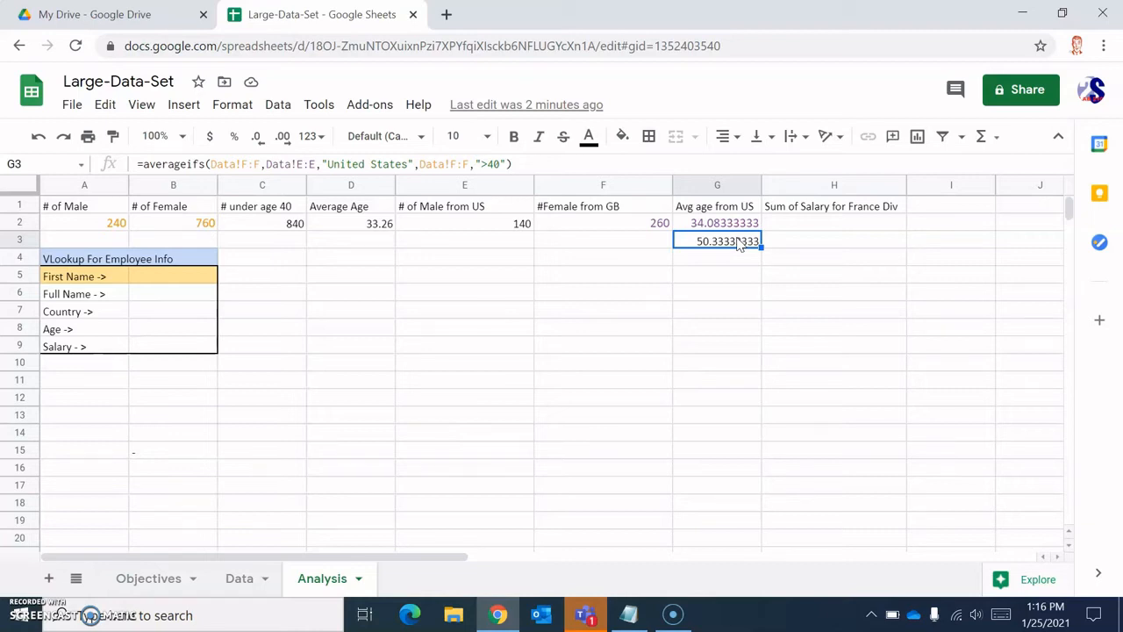
pyautogui.click(716, 234)
pyautogui.click(715, 225)
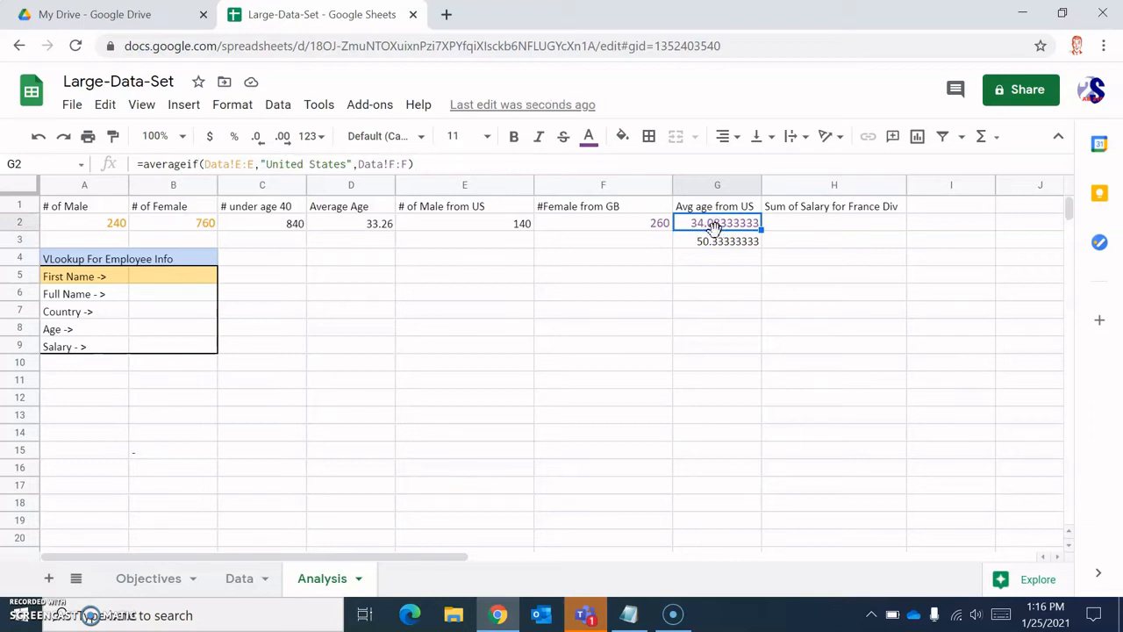
pyautogui.click(715, 242)
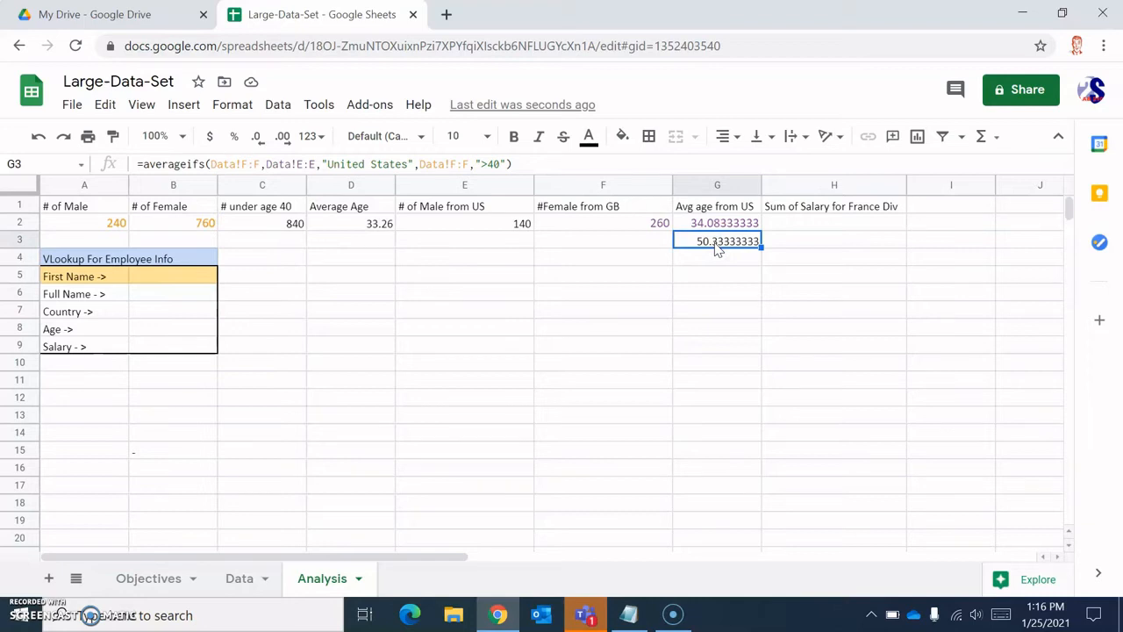
# Start a SUMIF formula in H2 for Sum of Salary for France Div, with the Country column Data!E:E as range and "France" as criterion
pyautogui.click(835, 225)
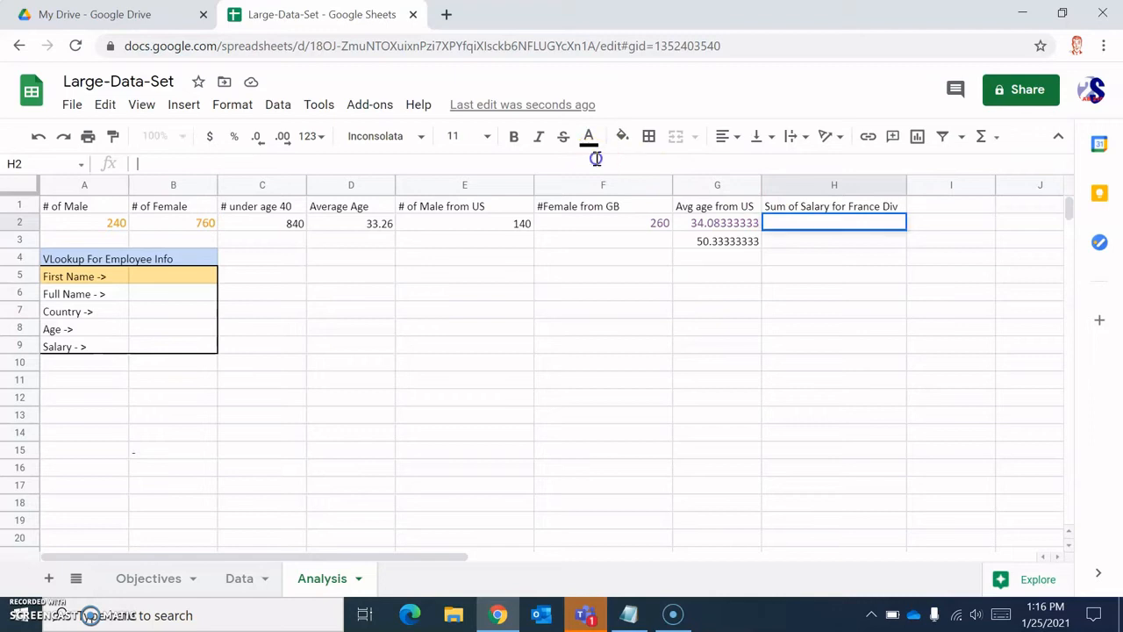
pyautogui.write('=sumif(')
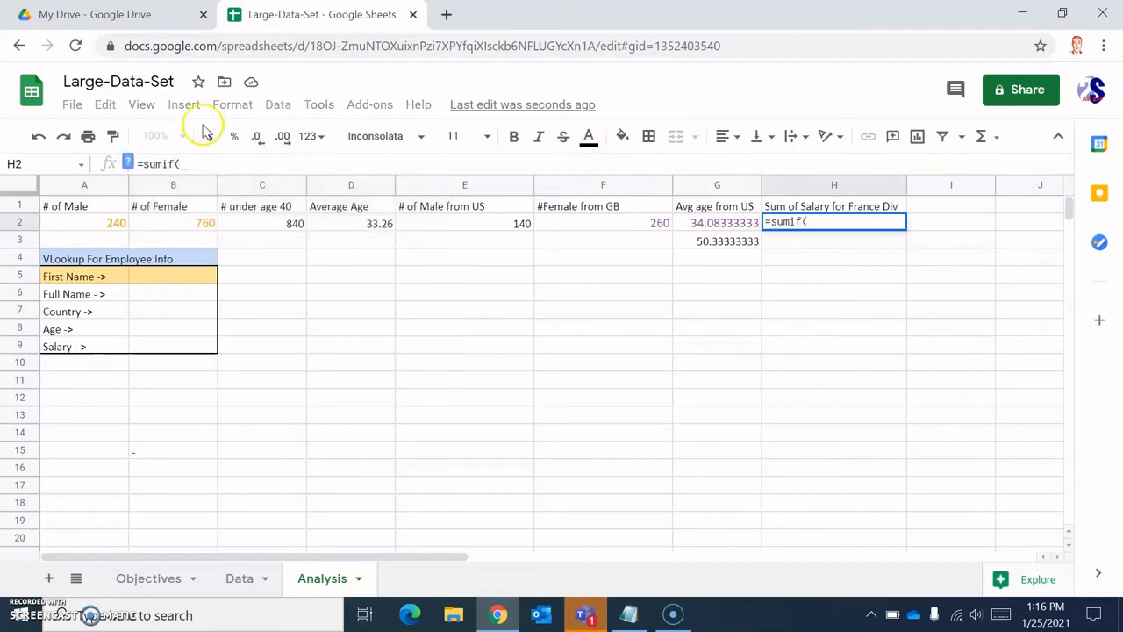
pyautogui.click(129, 164)
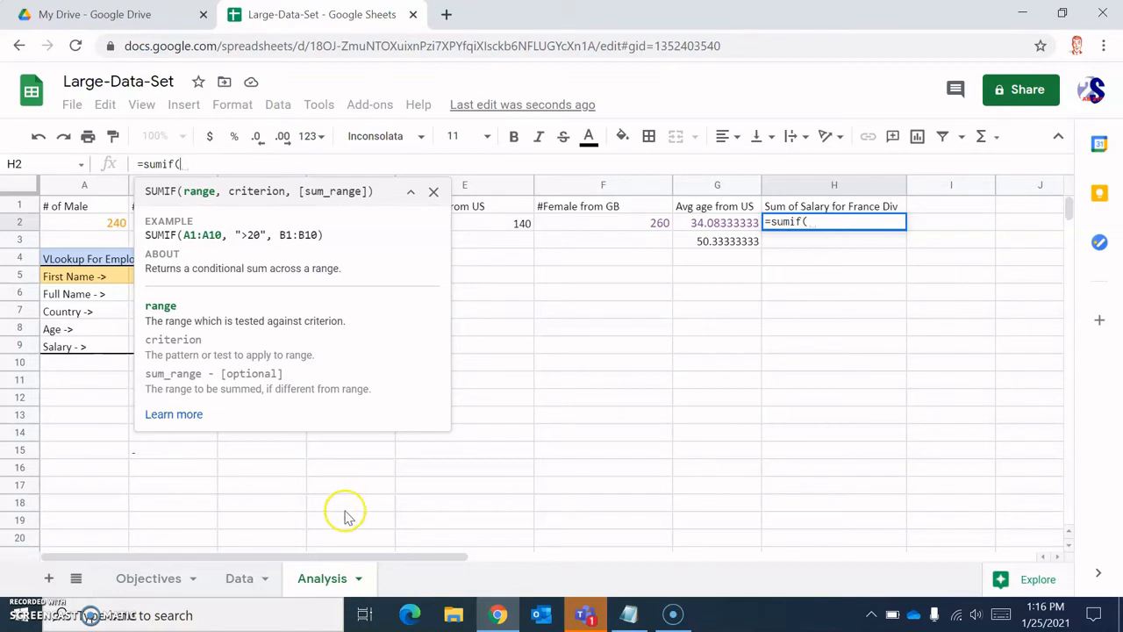
pyautogui.click(250, 578)
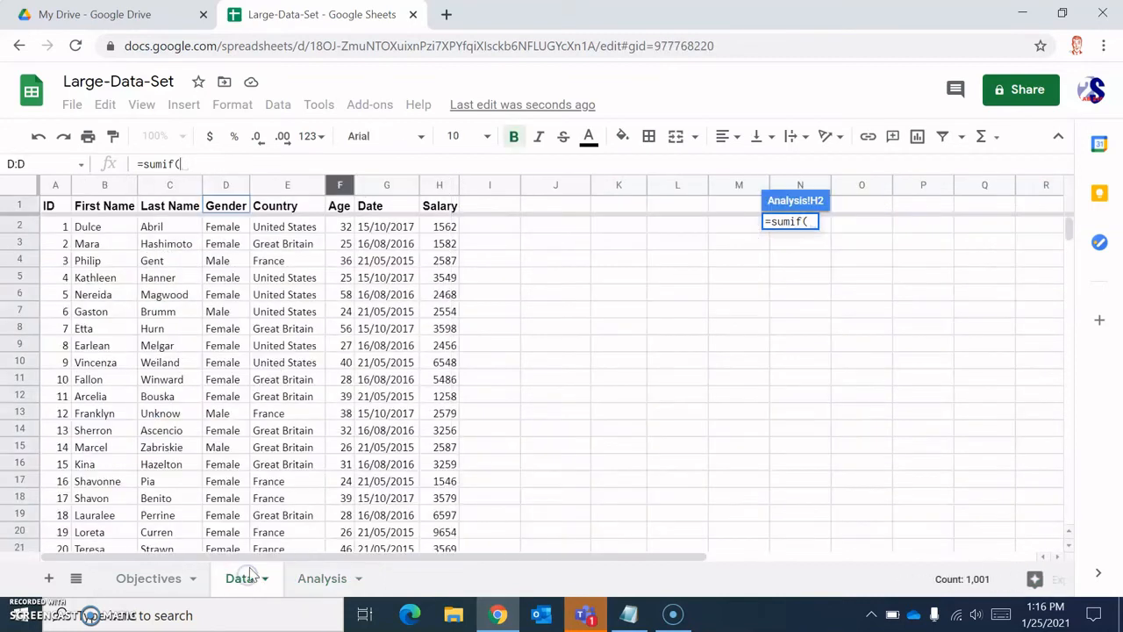
pyautogui.click(287, 186)
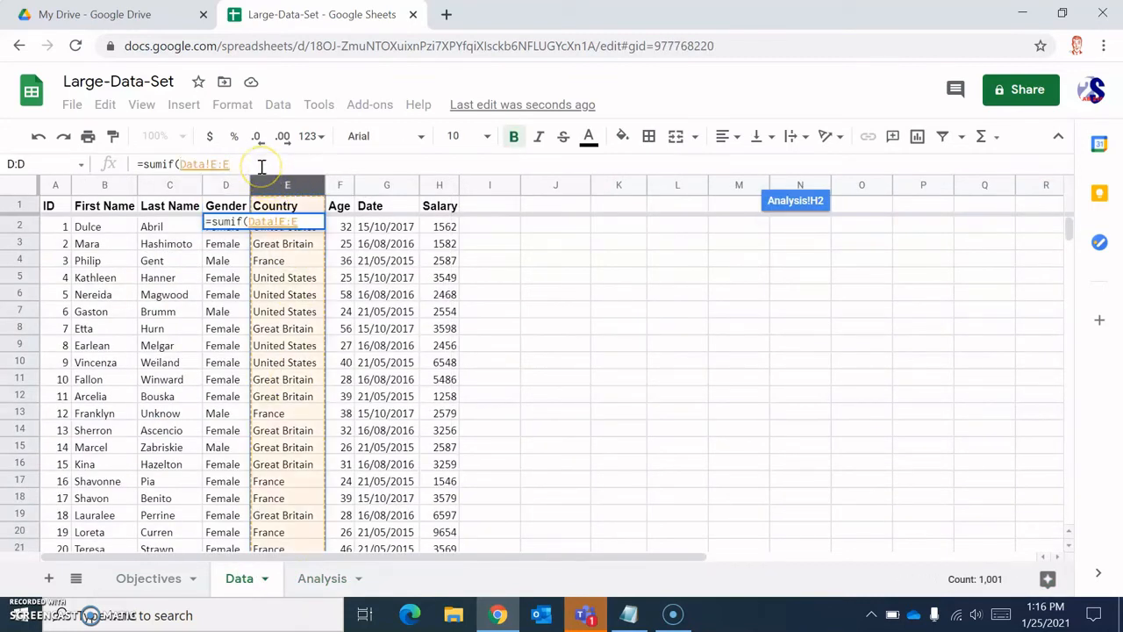
pyautogui.write(',"Franc')
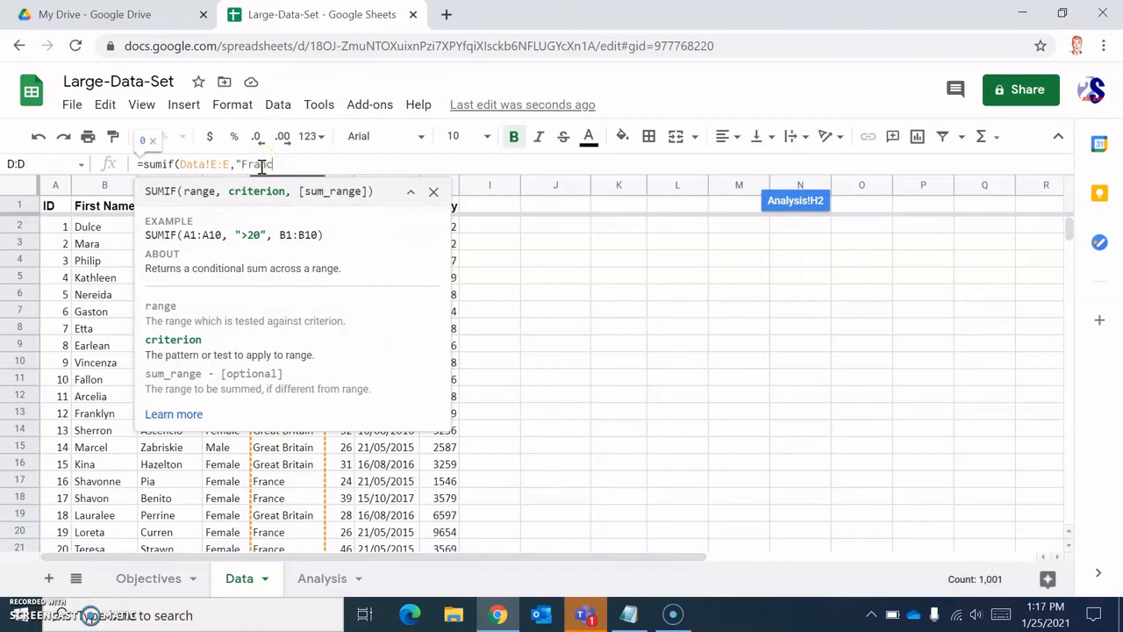
pyautogui.write('e"')
# Complete the France salary formula in H2 with the Data sheet's whole Salary column Data!H:H as the sum range
pyautogui.write(',')
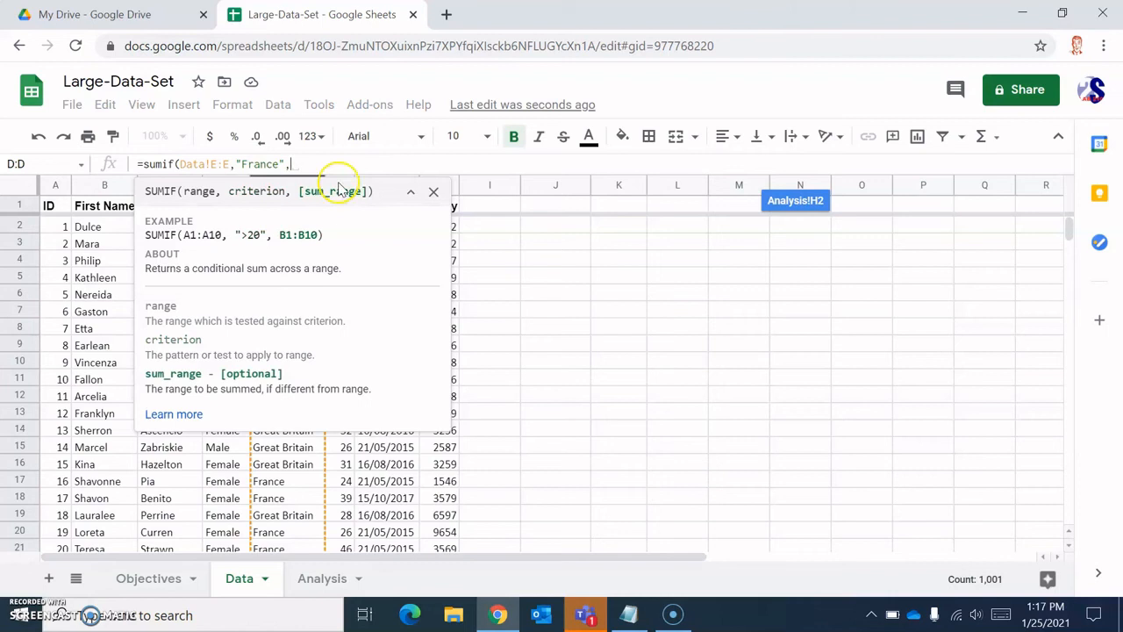
pyautogui.click(433, 191)
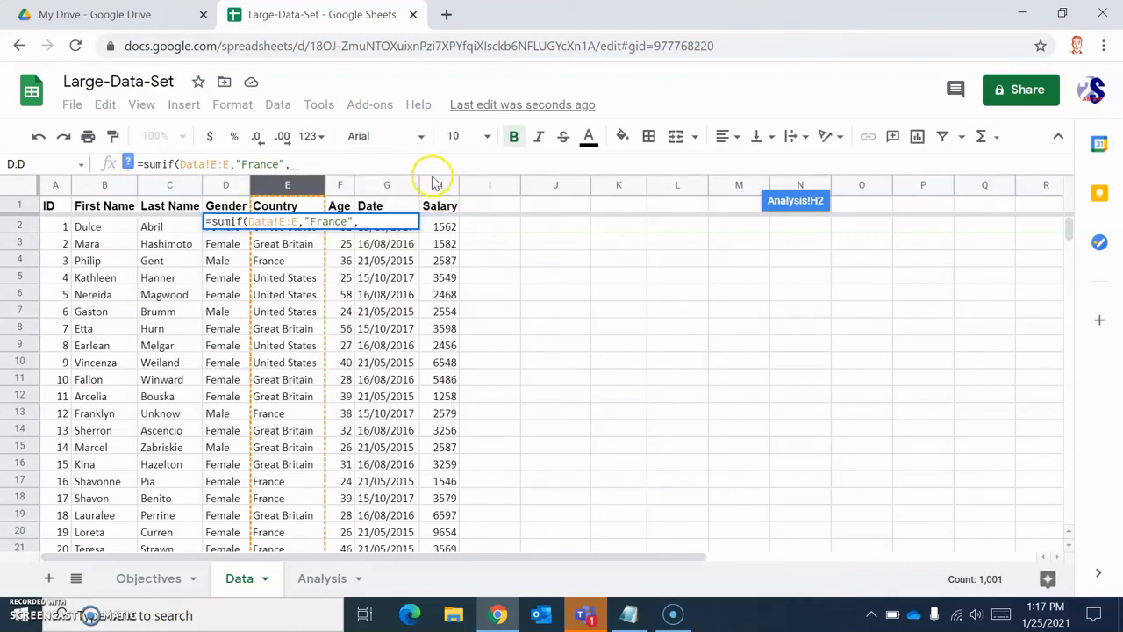
pyautogui.click(439, 185)
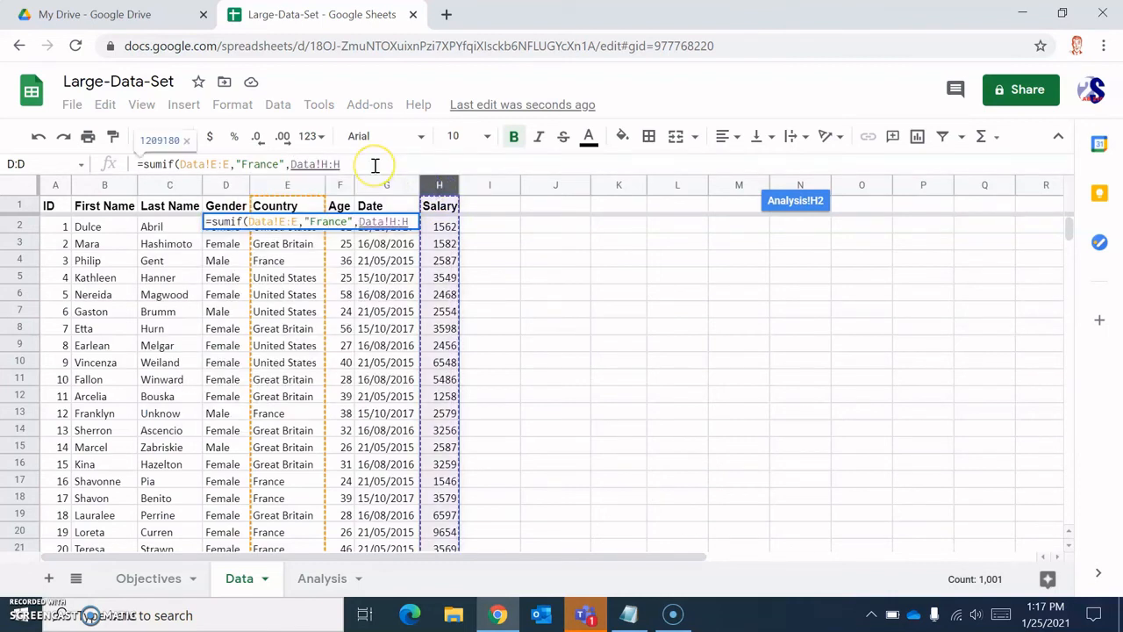
pyautogui.write(')')
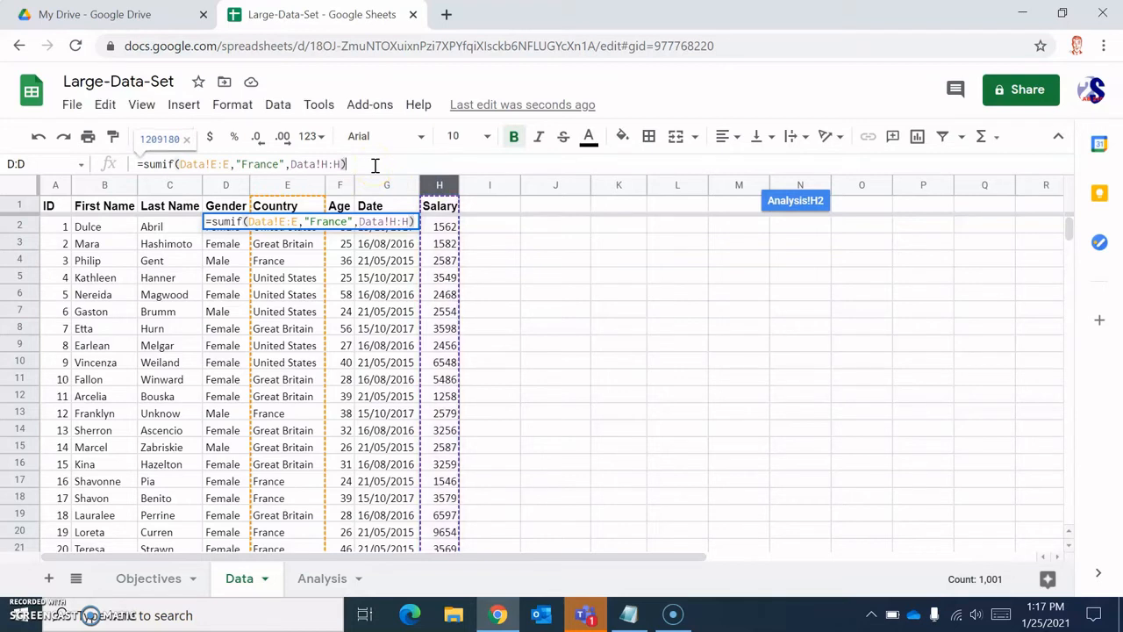
pyautogui.press('Return')
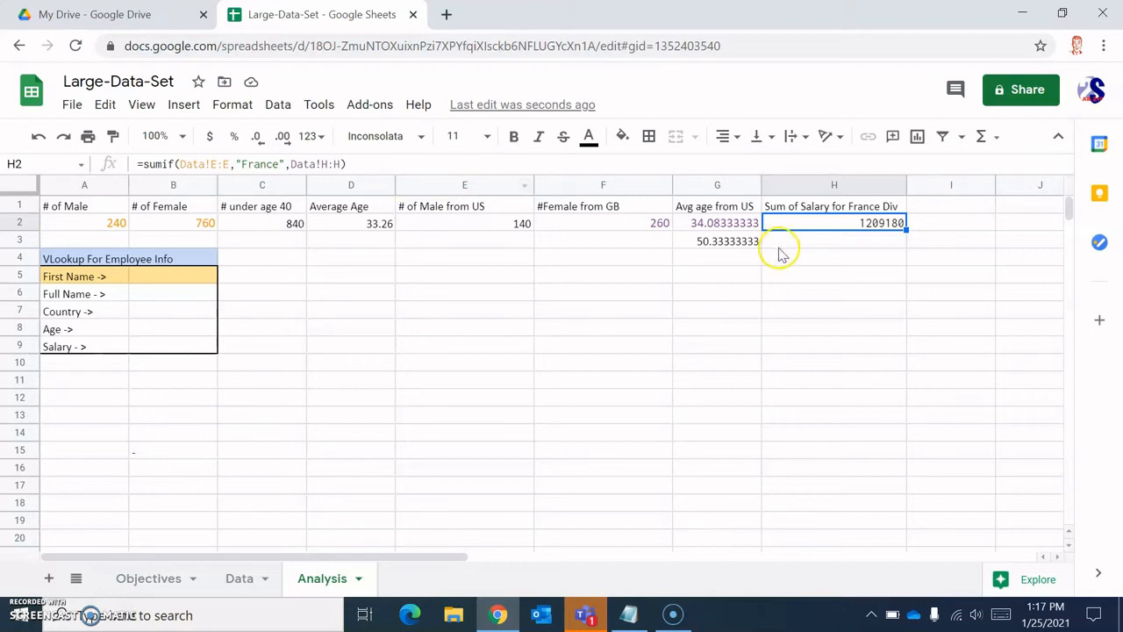
pyautogui.click(818, 243)
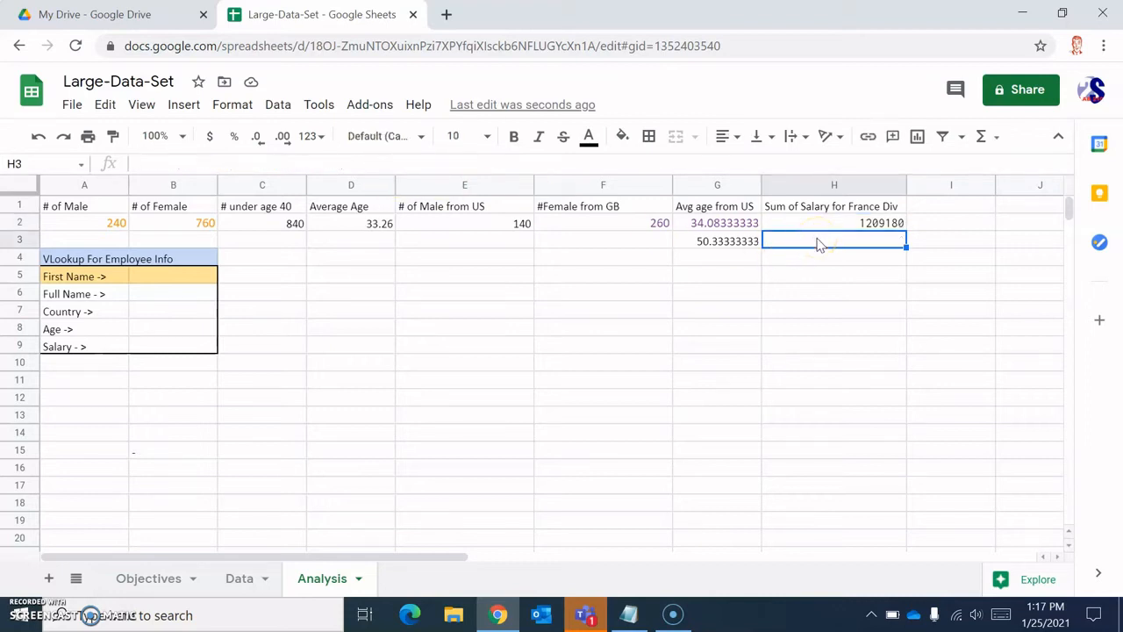
# Start a SUMIFS formula in H3 with the Data sheet's whole Salary column Data!H:H as the sum range
pyautogui.click(185, 164)
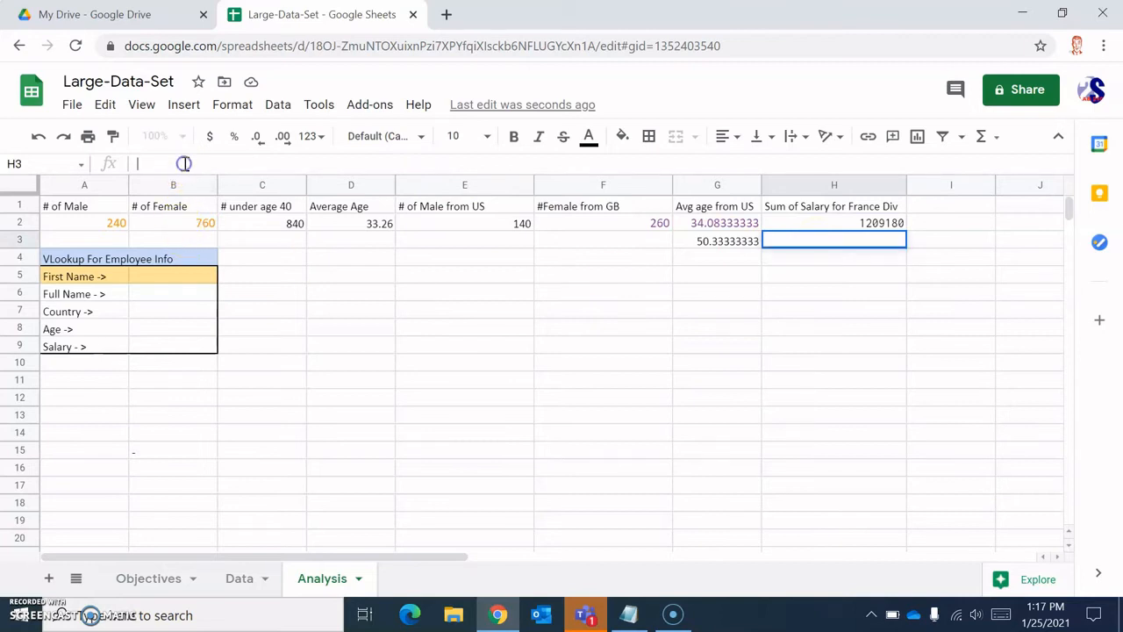
pyautogui.write('=sumifs')
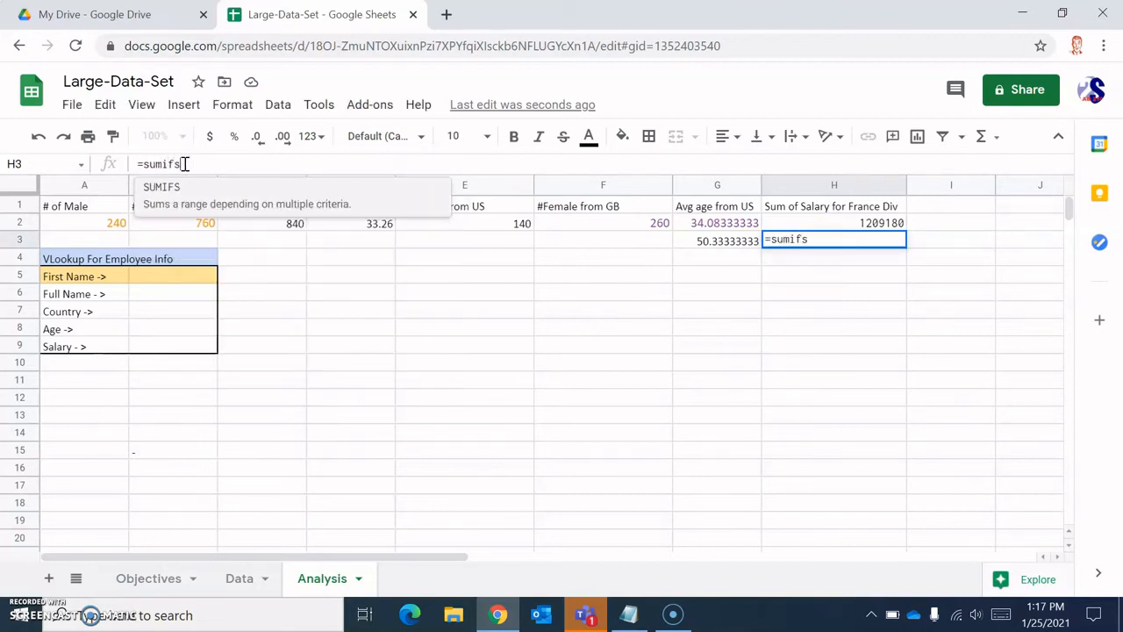
pyautogui.write('(')
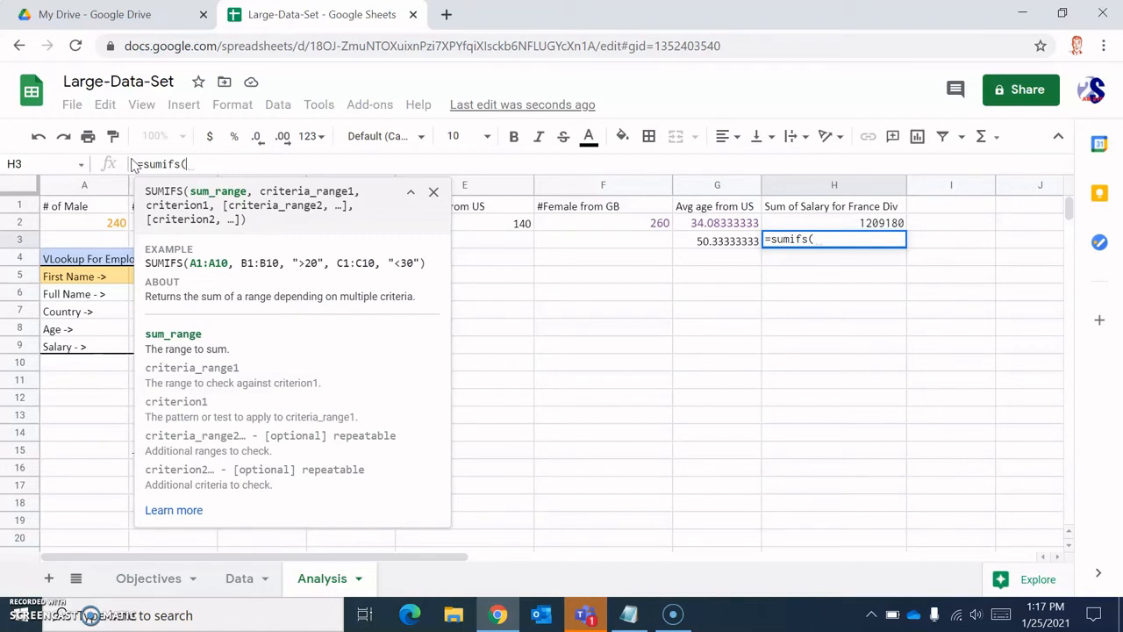
pyautogui.click(238, 578)
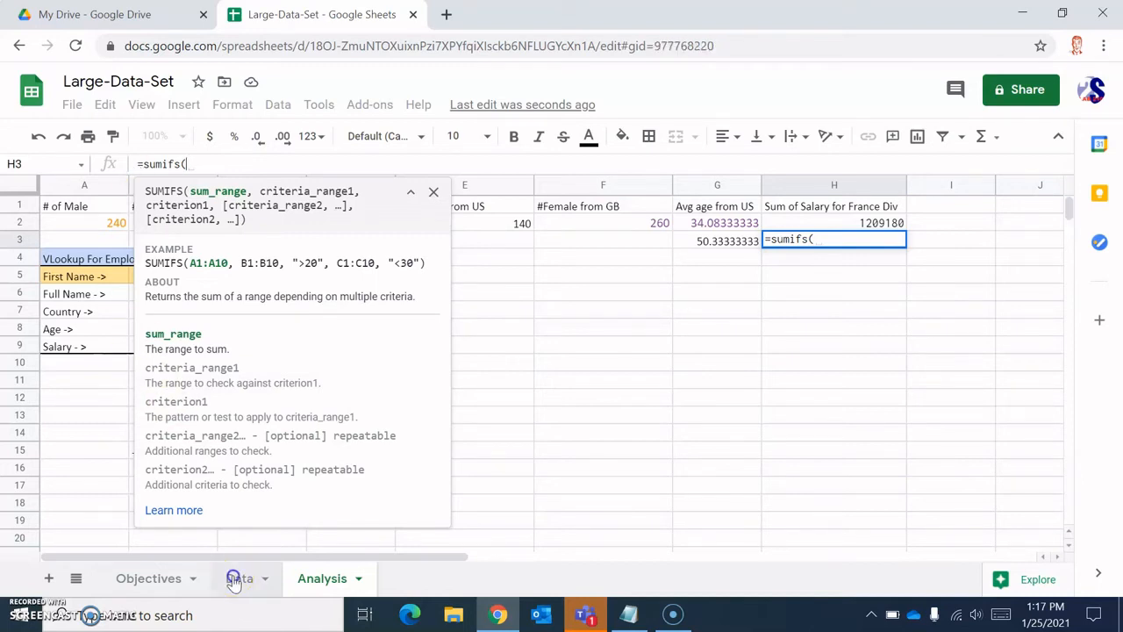
pyautogui.click(439, 185)
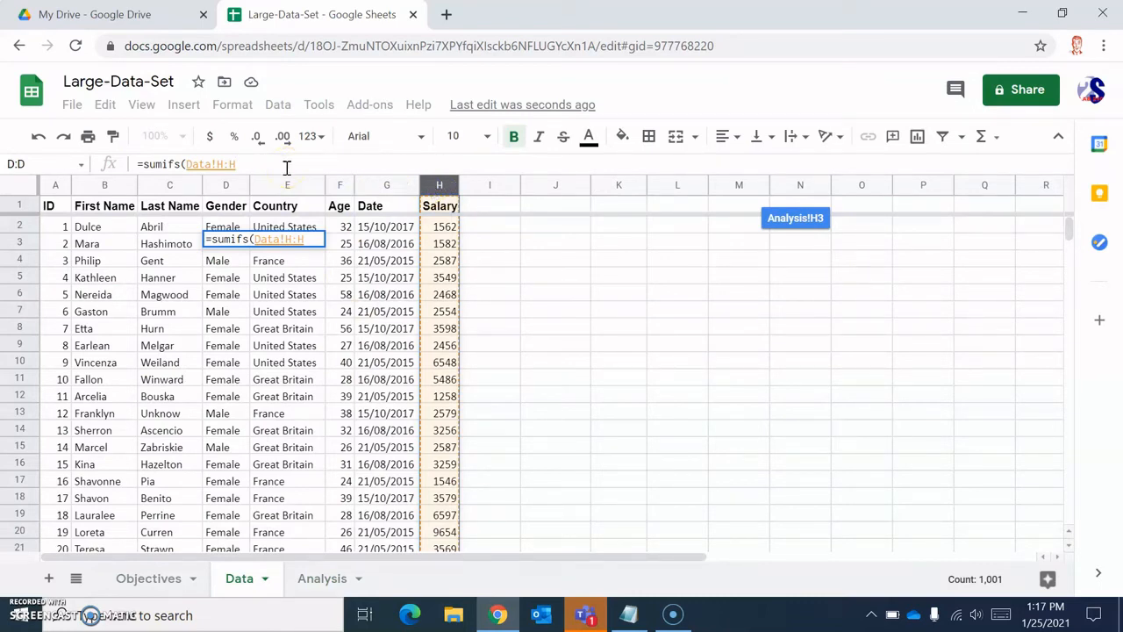
pyautogui.write(',')
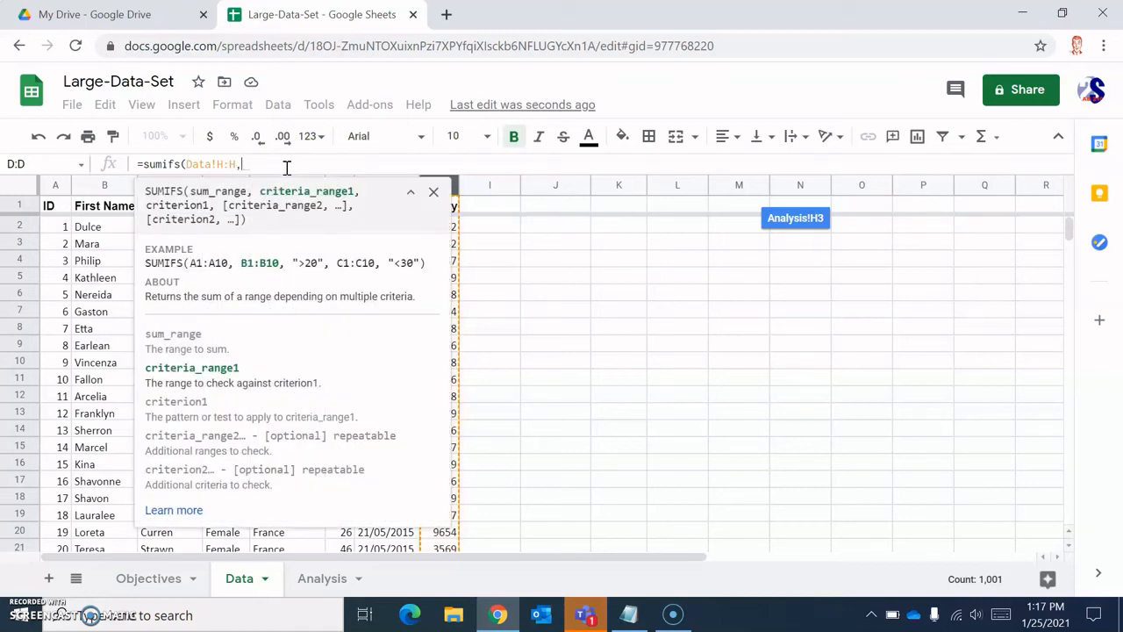
# Add the conditions Country column Data!E:E equal to "France" and Gender column Data!D:D equal to "Male" to the SUMIFS formula
pyautogui.click(433, 191)
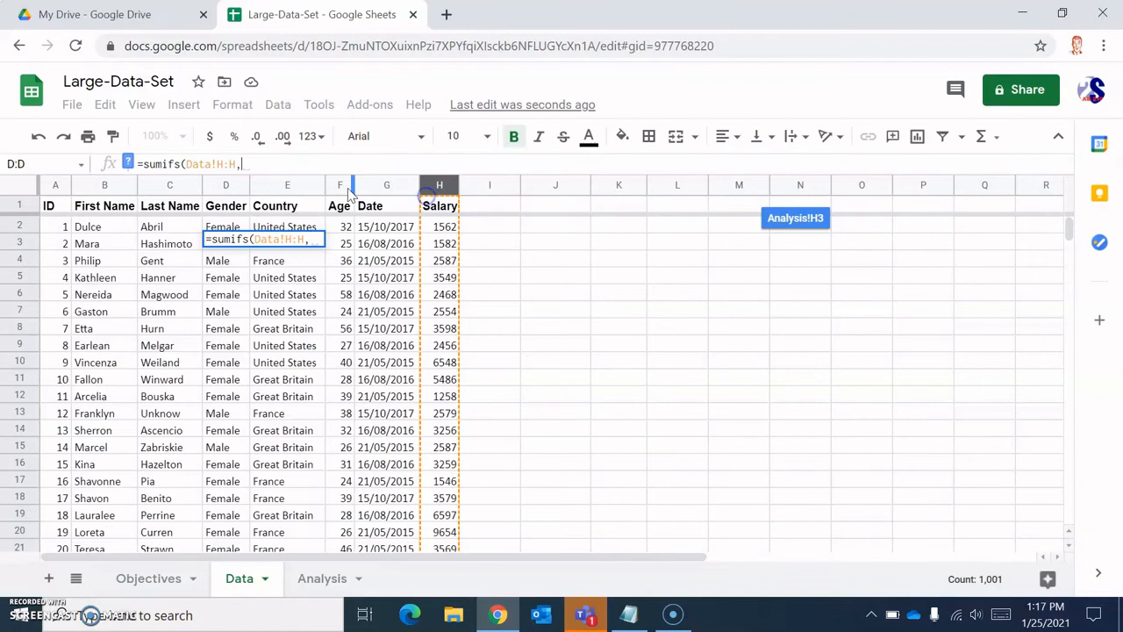
pyautogui.click(272, 182)
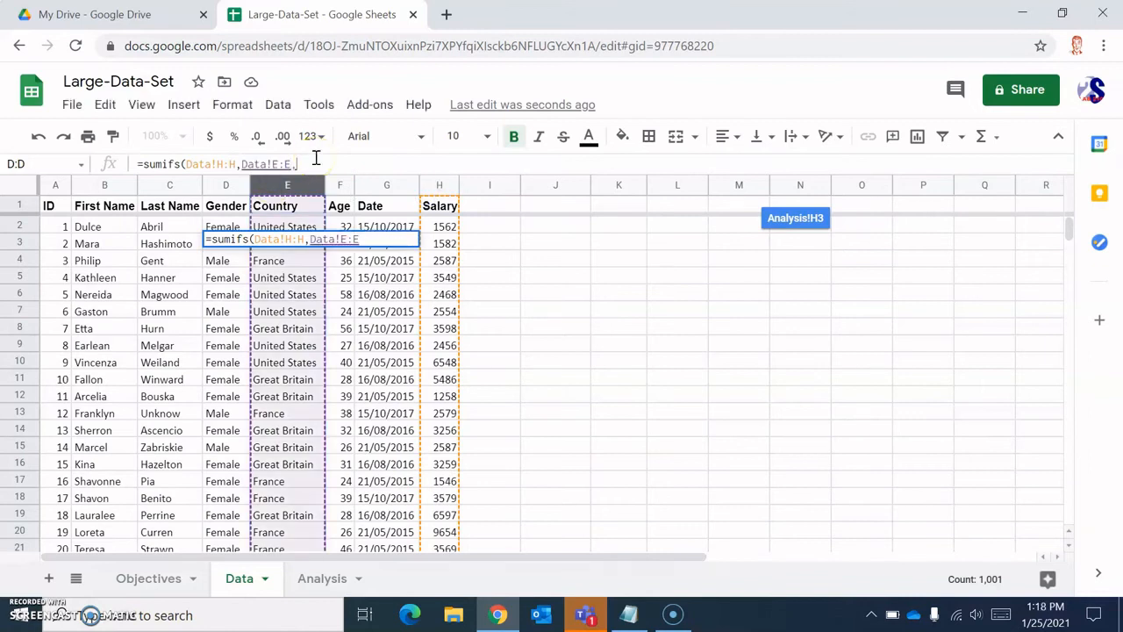
pyautogui.write(',"France"')
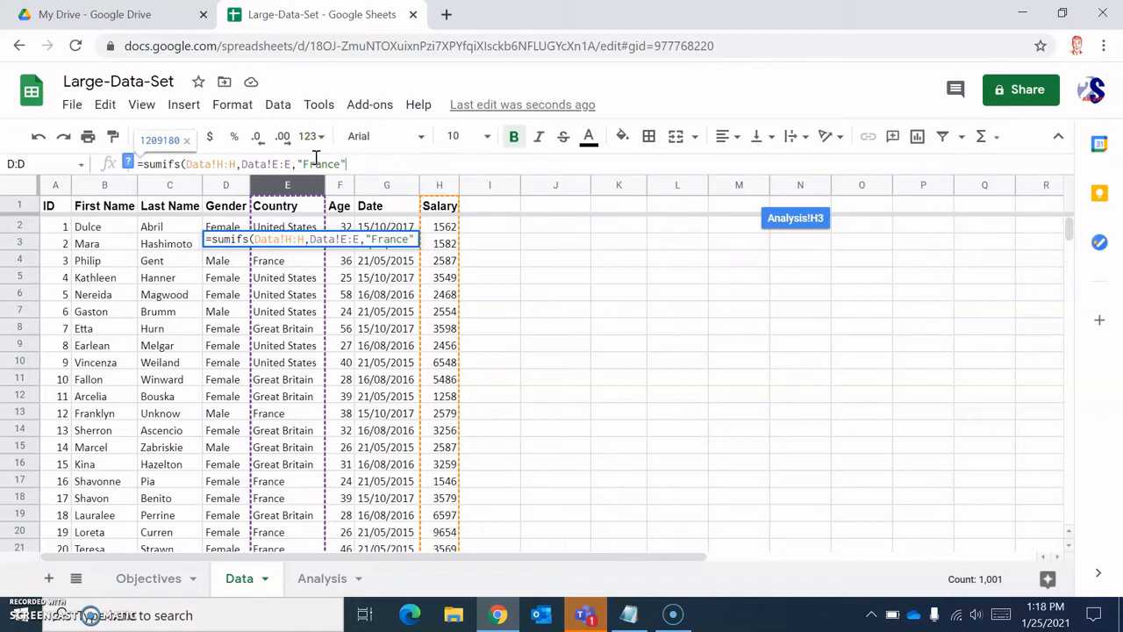
pyautogui.write(',')
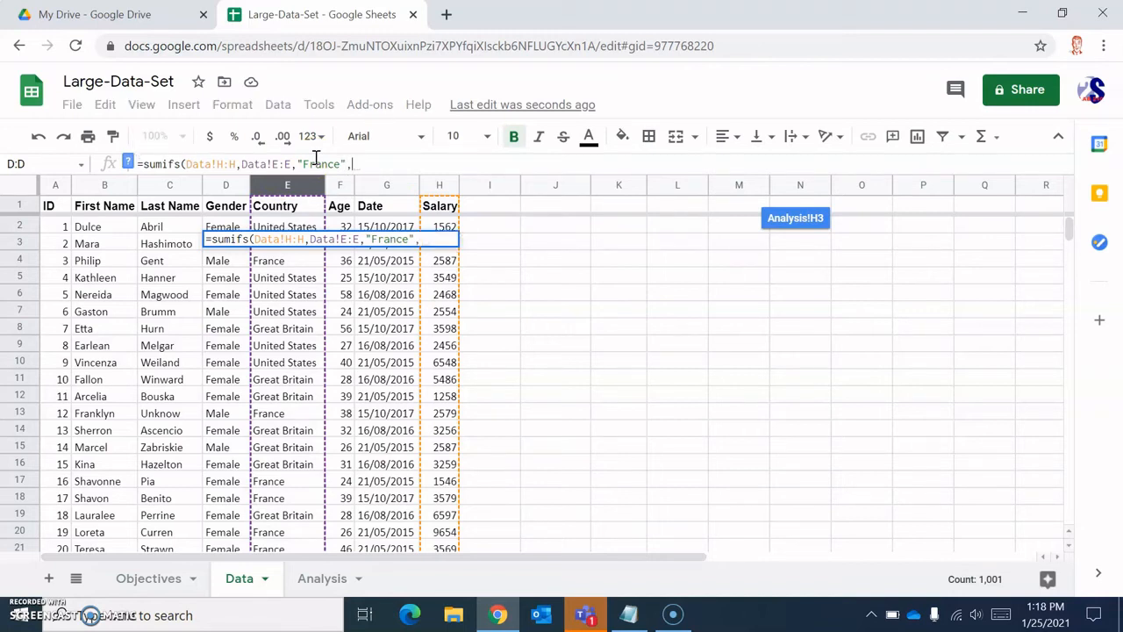
pyautogui.click(223, 186)
pyautogui.write(',')
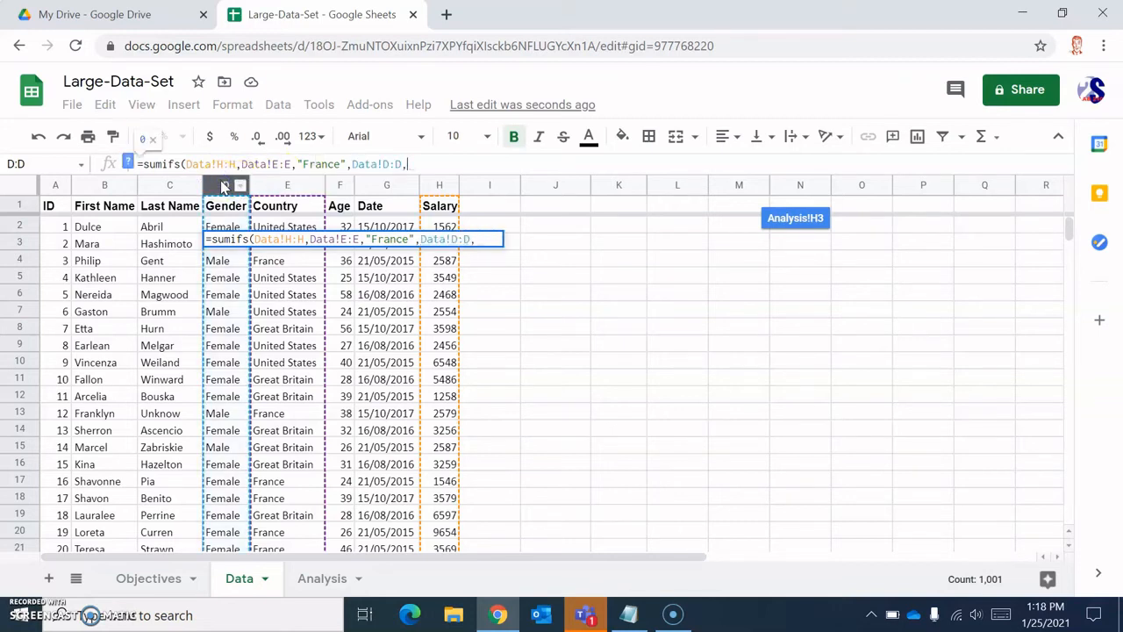
pyautogui.write('"M')
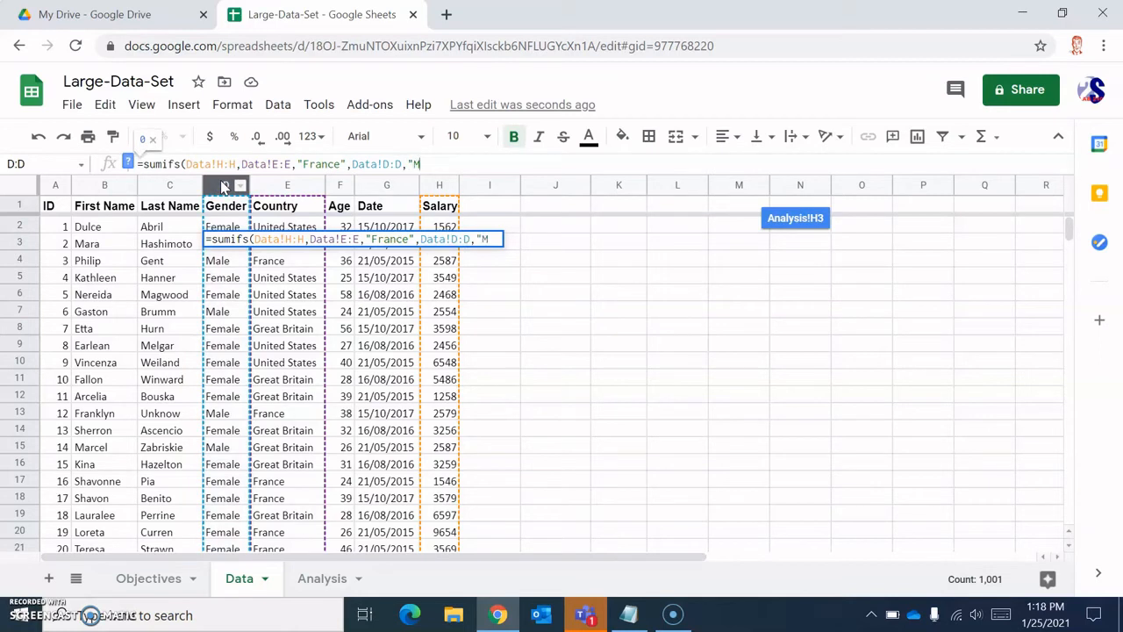
pyautogui.write('ale"')
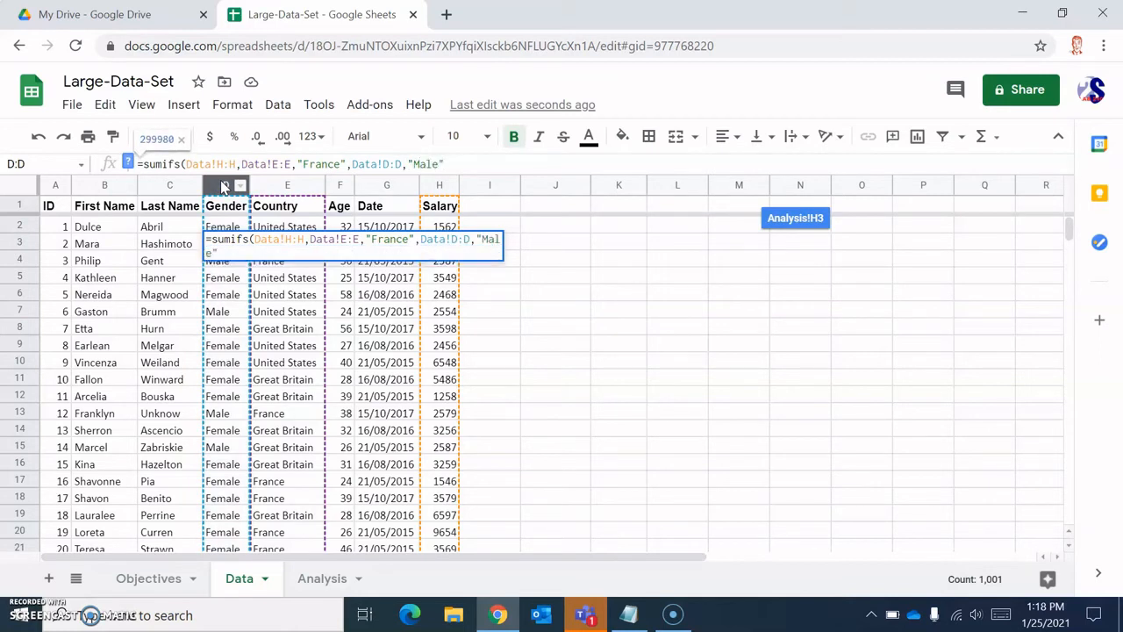
# Complete the SUMIFS formula in H3 with the Age column Data!F:F and "<40" as the third condition
pyautogui.write(',')
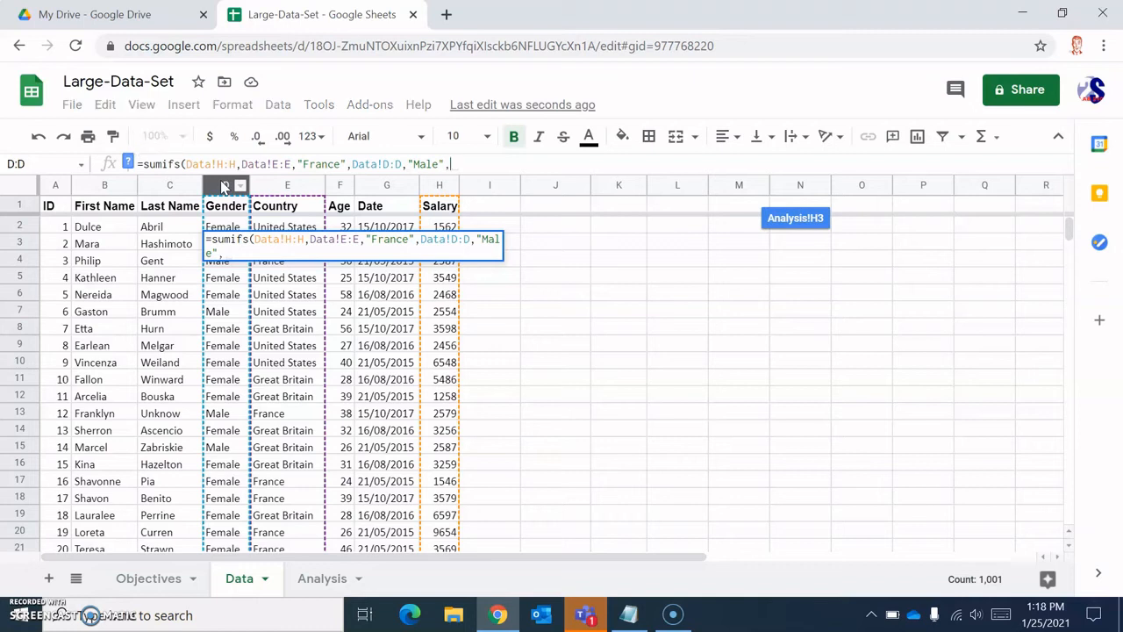
pyautogui.click(341, 184)
pyautogui.write(',"')
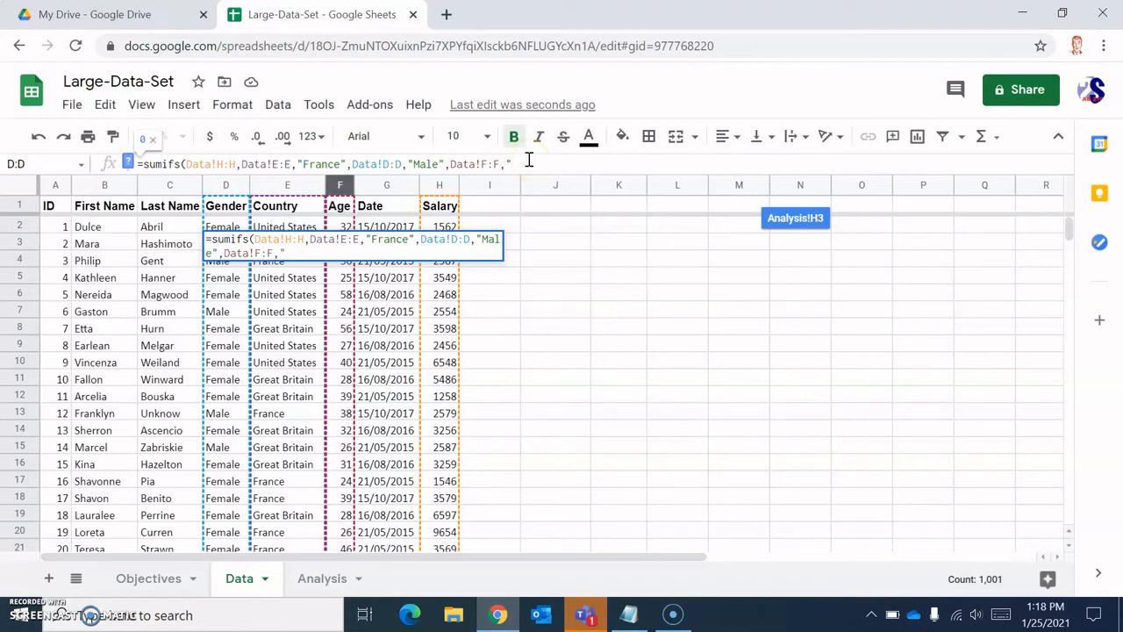
pyautogui.write('<40")')
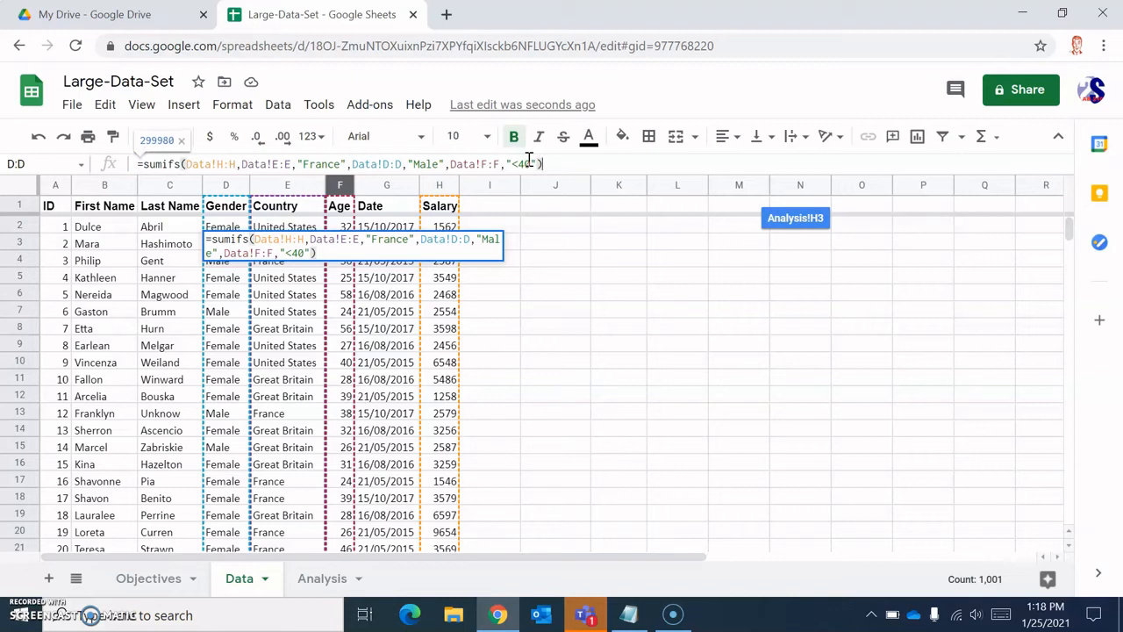
pyautogui.press('Return')
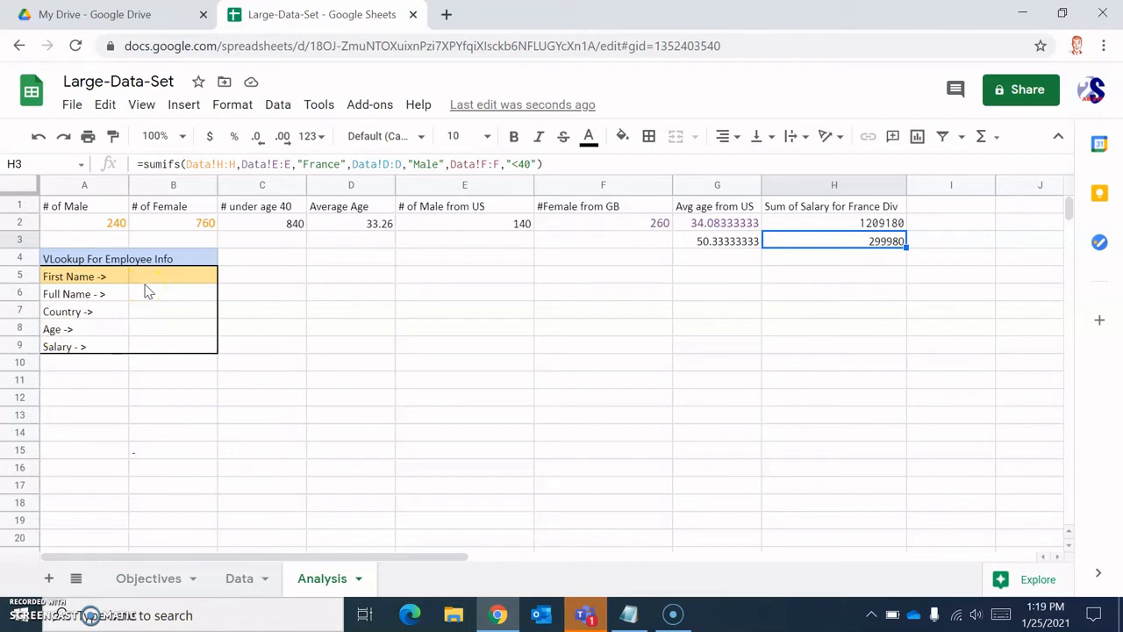
# Start a VLOOKUP formula in the Country cell B7 of the employee info table, with the First Name cell B5 as search key
pyautogui.click(238, 579)
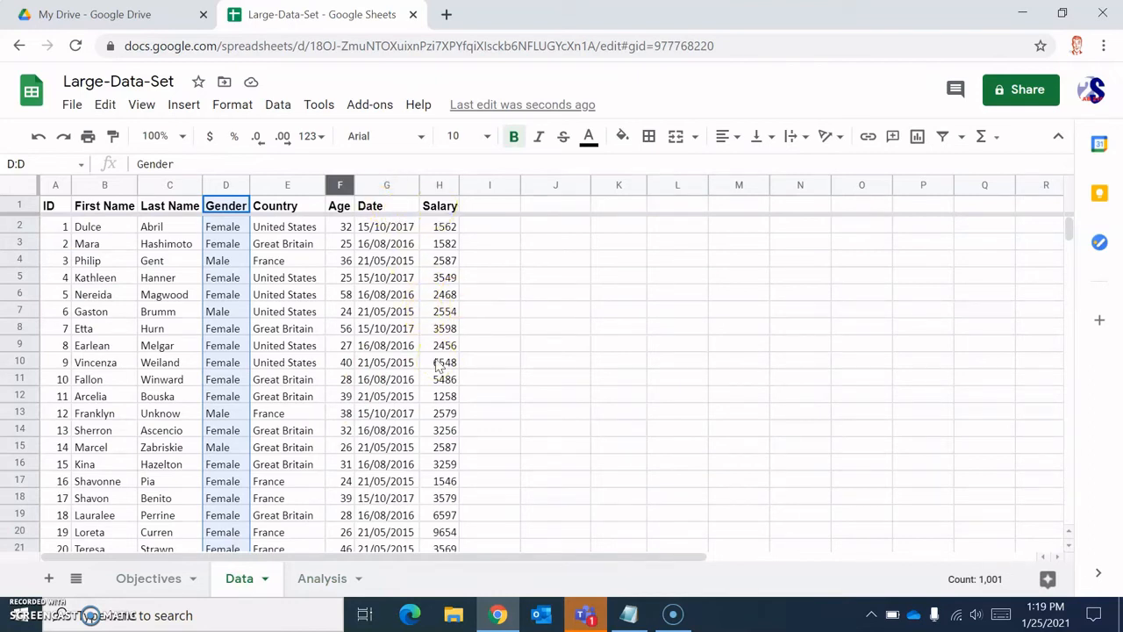
pyautogui.click(321, 578)
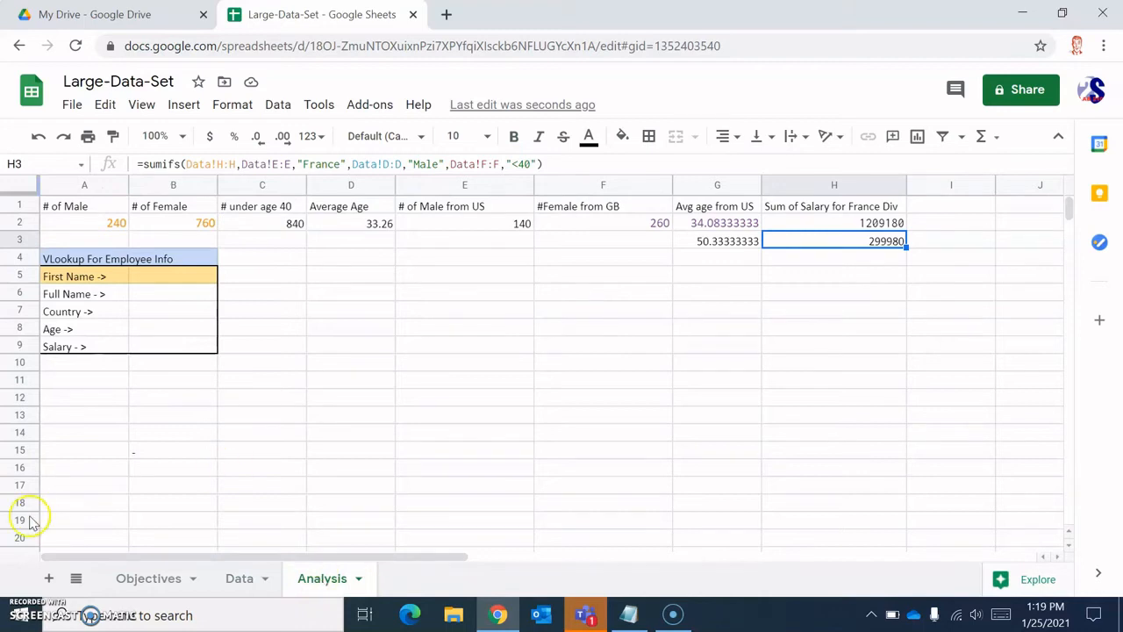
pyautogui.click(162, 278)
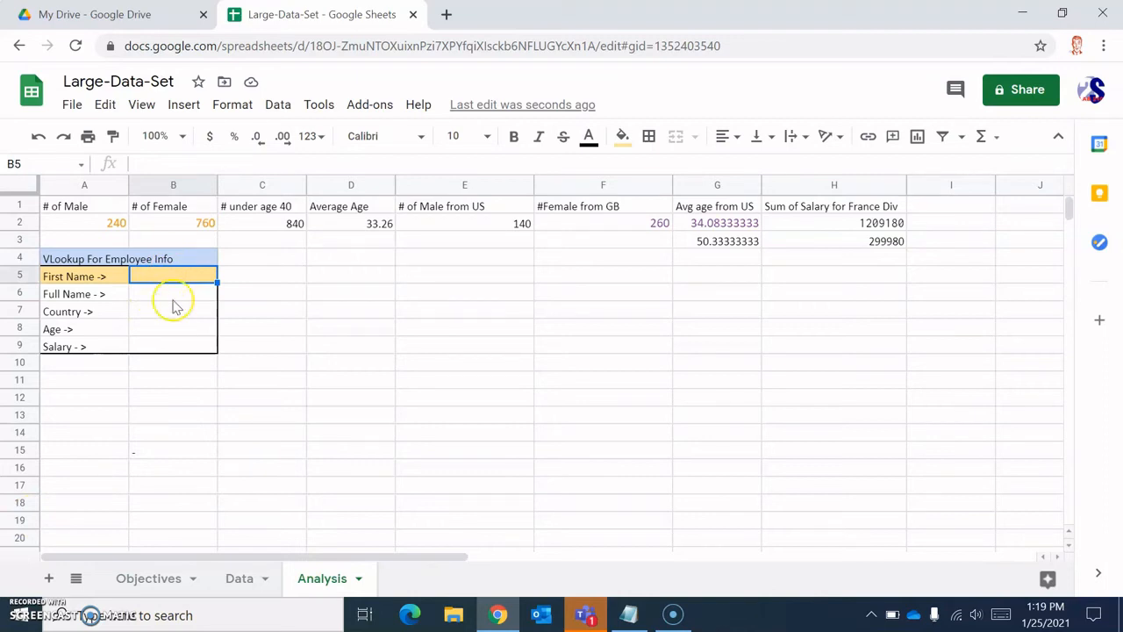
pyautogui.click(156, 311)
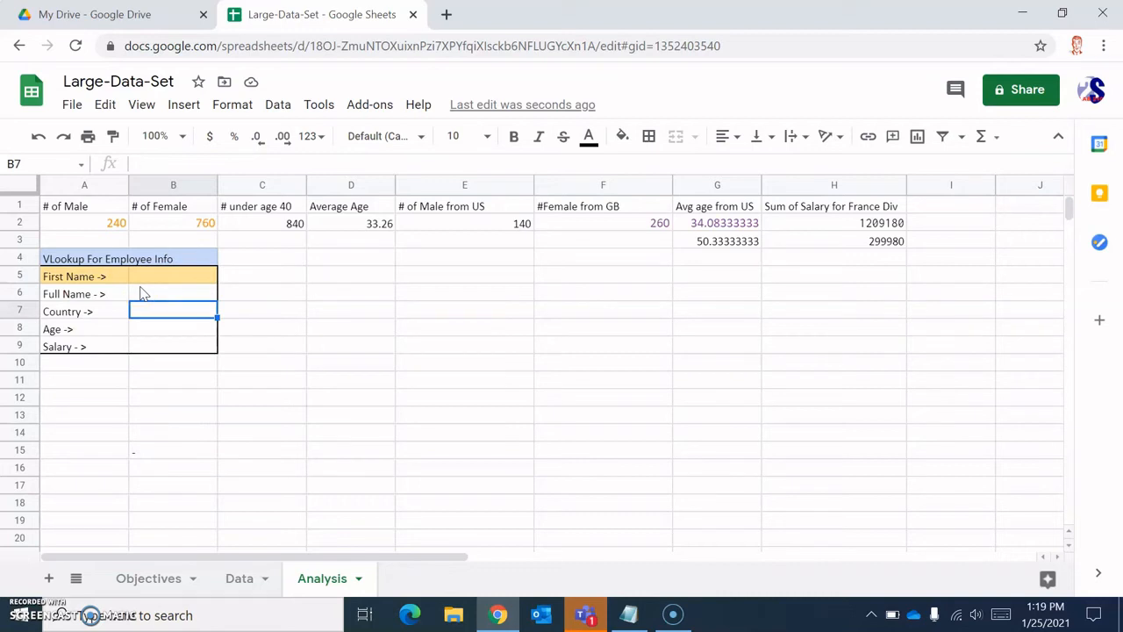
pyautogui.click(156, 163)
pyautogui.write('=vl')
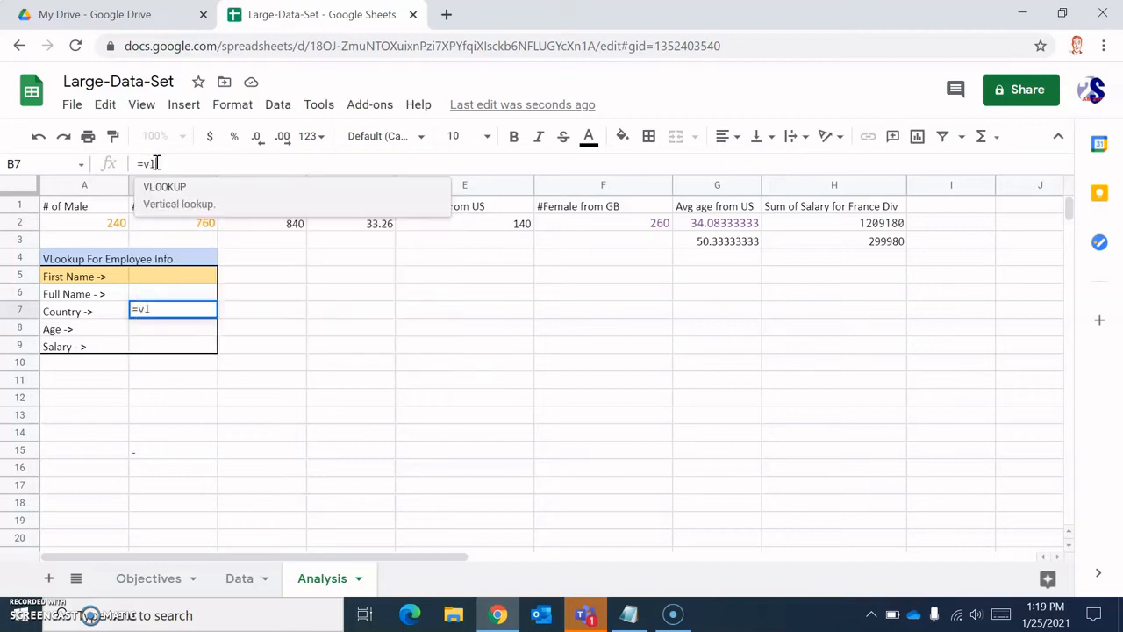
pyautogui.write('ookup(')
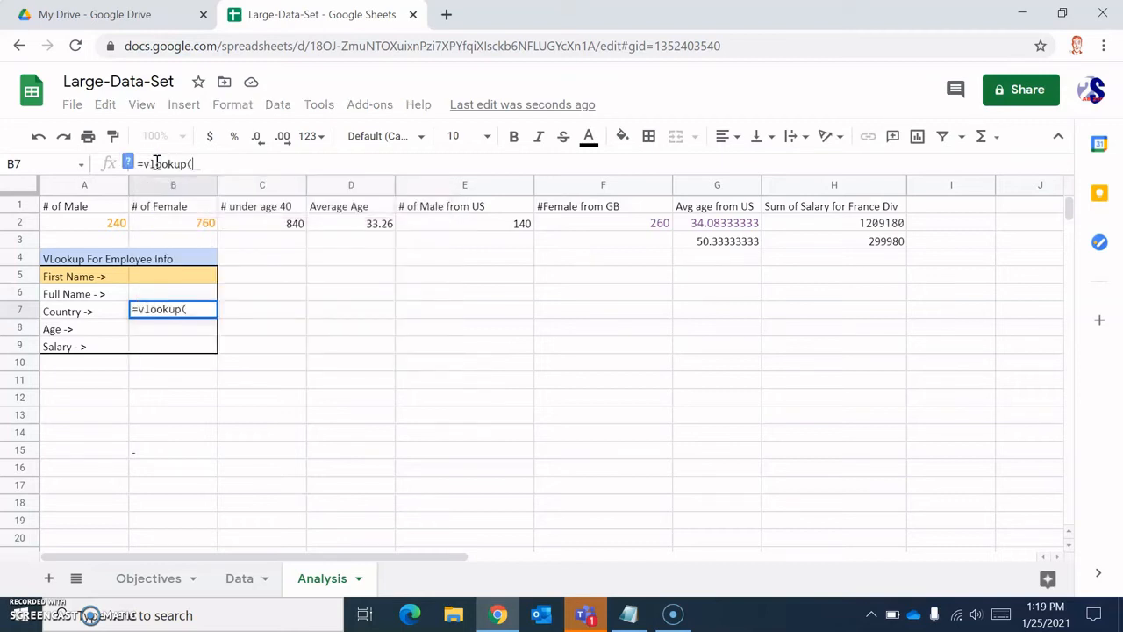
pyautogui.click(127, 163)
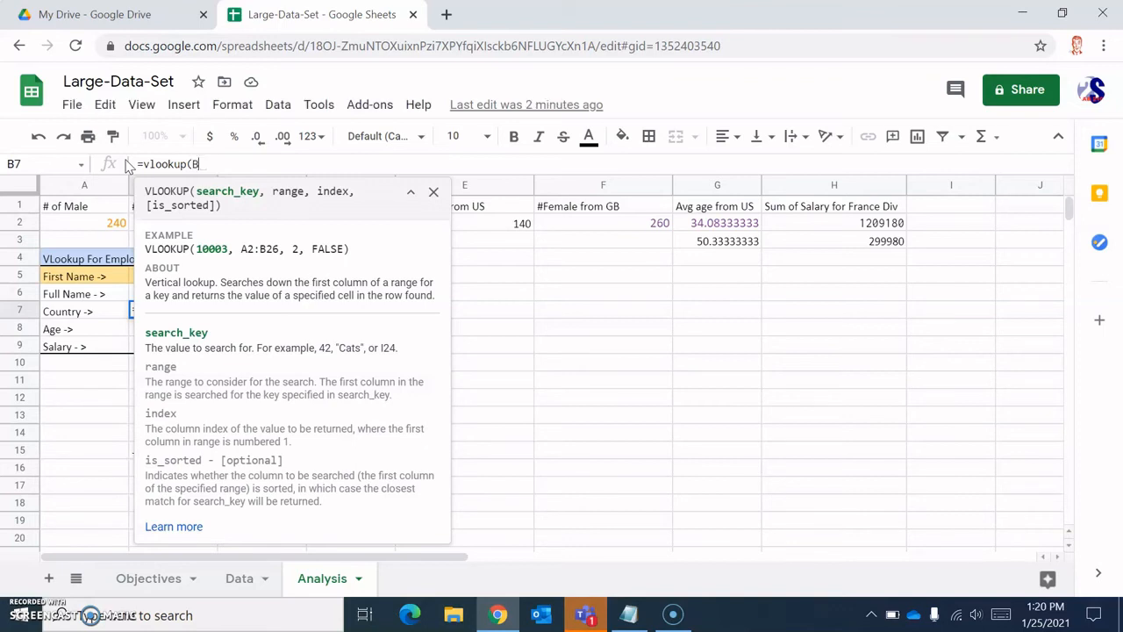
pyautogui.write('B5')
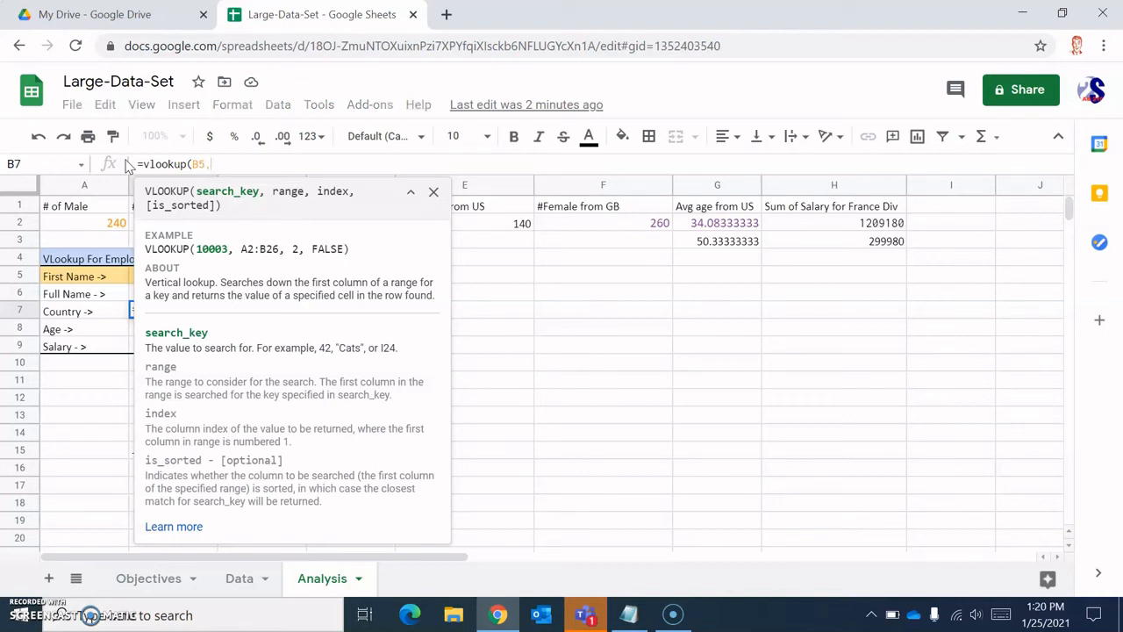
pyautogui.write(',')
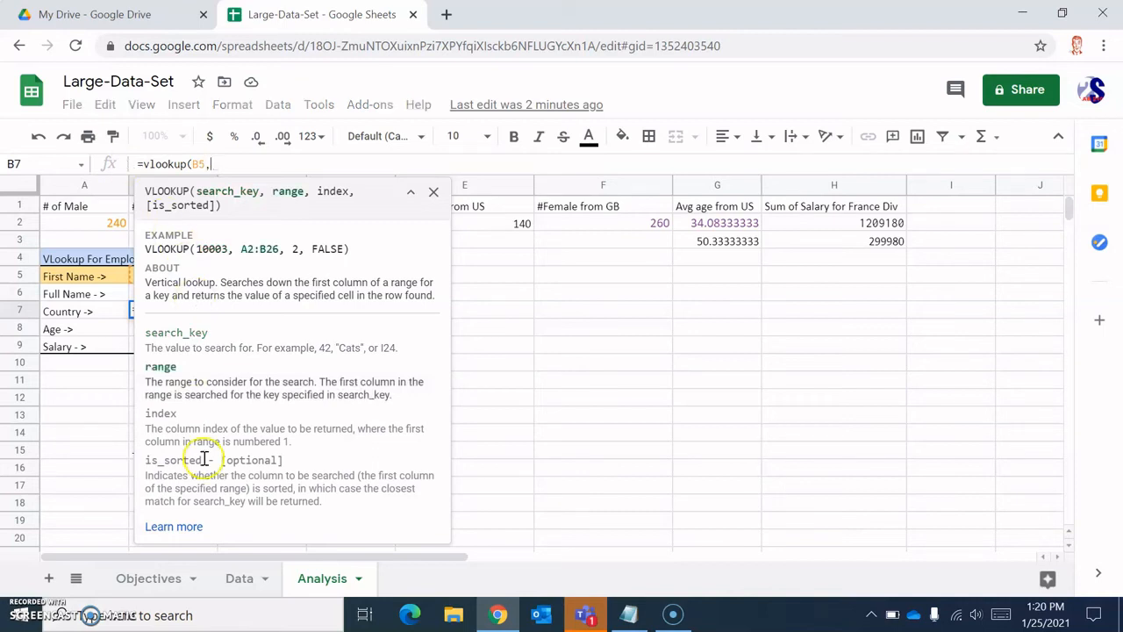
# Set the VLOOKUP range to Data!B2:H1001, covering First Name through Salary on the Data sheet
pyautogui.click(240, 581)
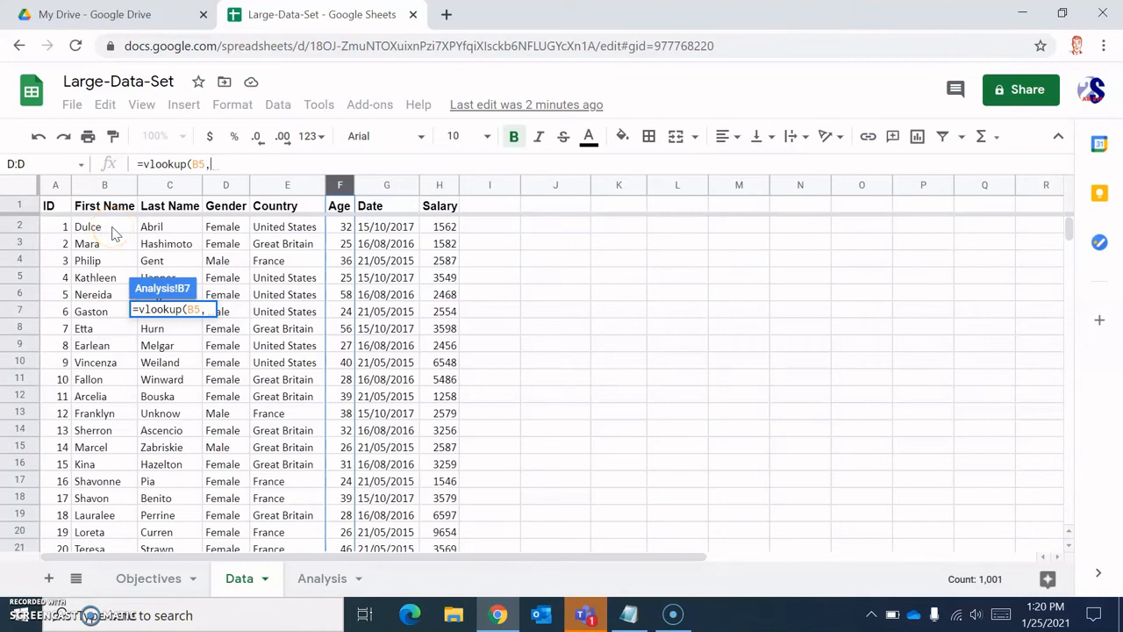
pyautogui.moveTo(112, 230); pyautogui.dragTo(451, 551)
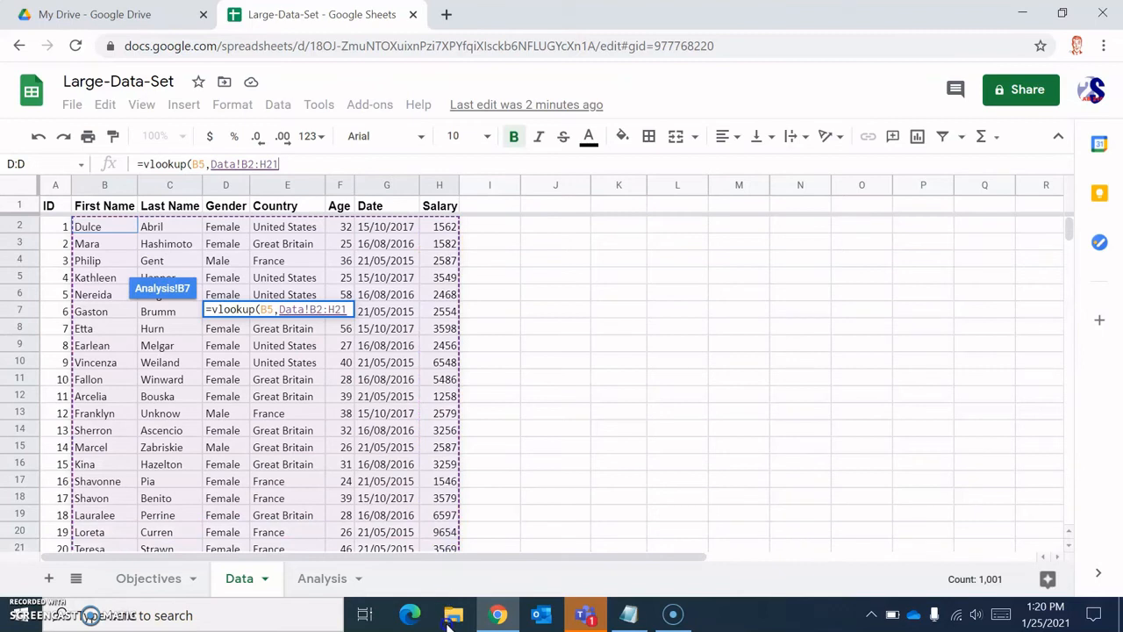
pyautogui.doubleClick(268, 164)
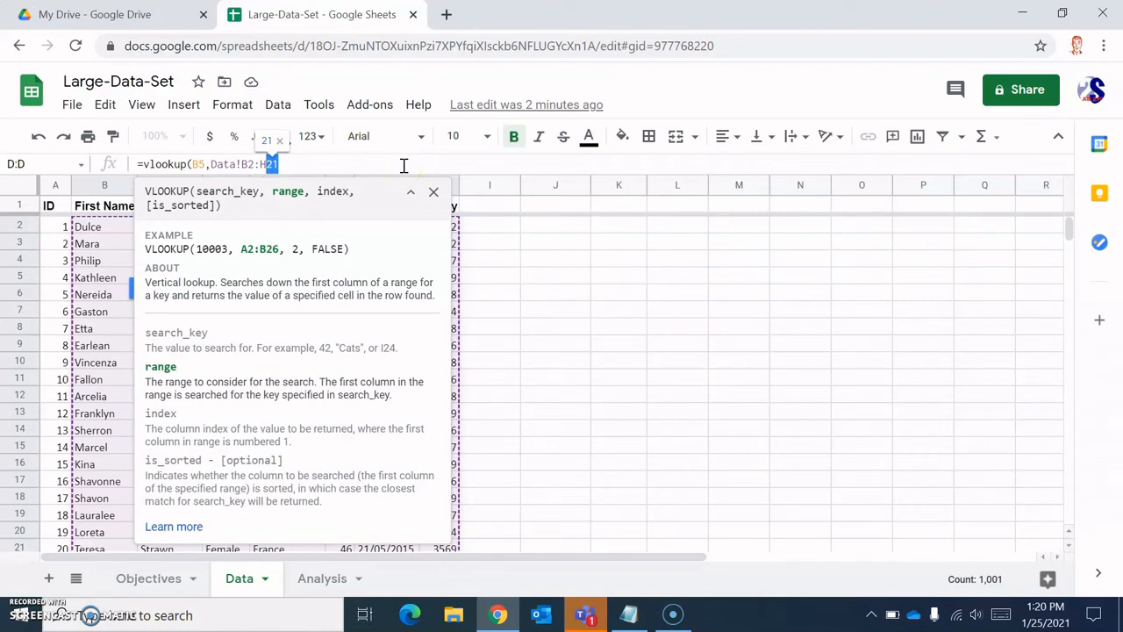
pyautogui.write('H1001')
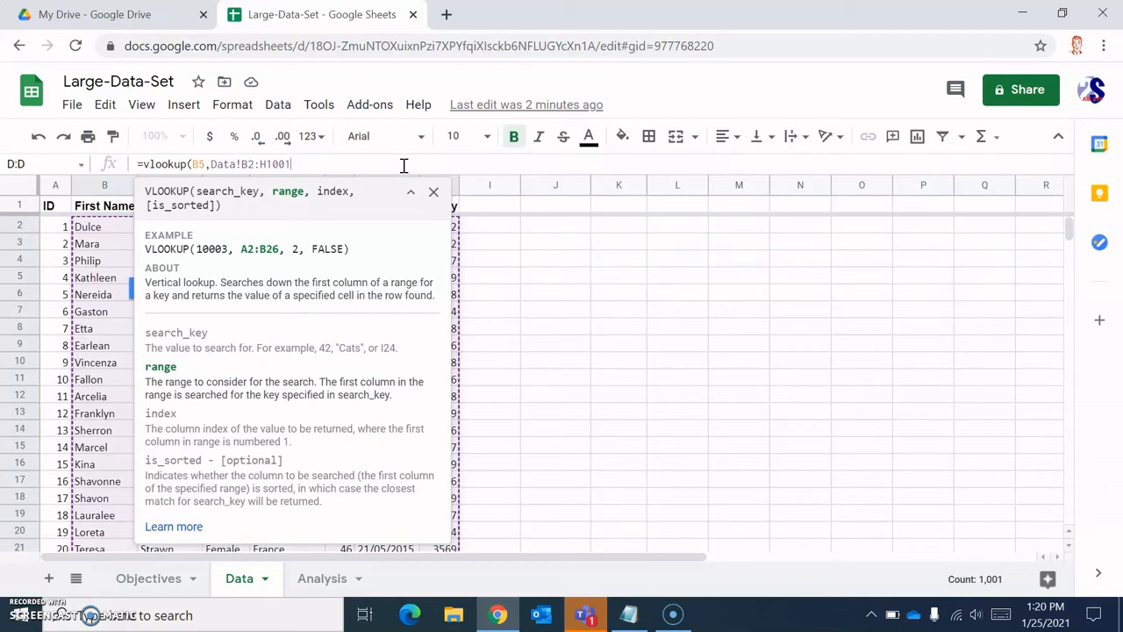
pyautogui.write(',')
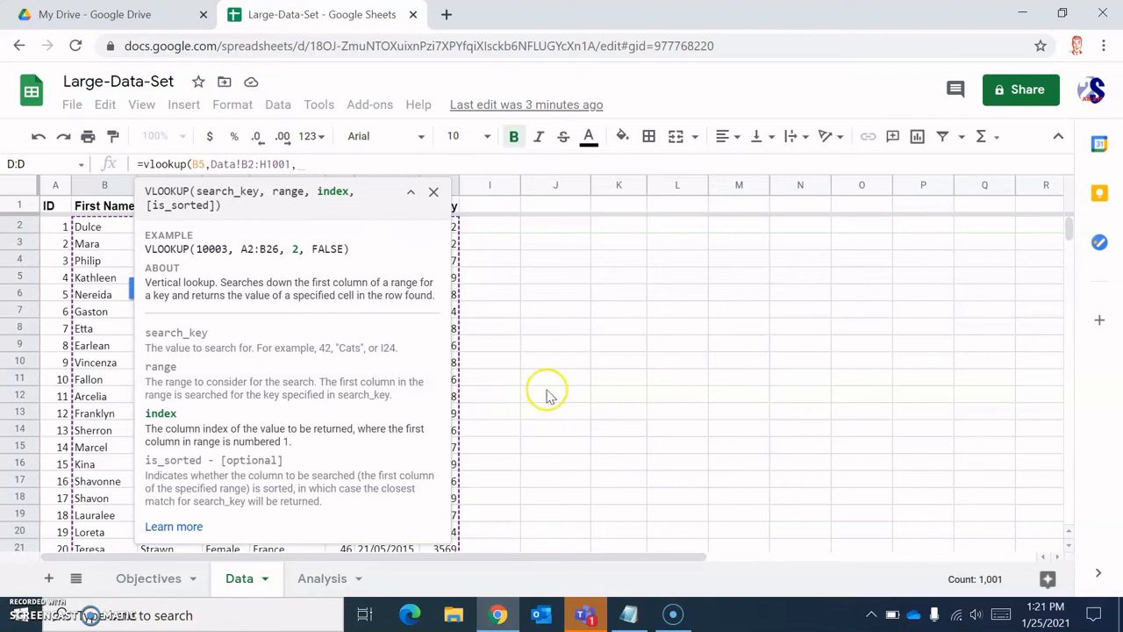
# Complete the VLOOKUP formula in Country cell B7 with column index 4 and False for an exact match
pyautogui.click(434, 190)
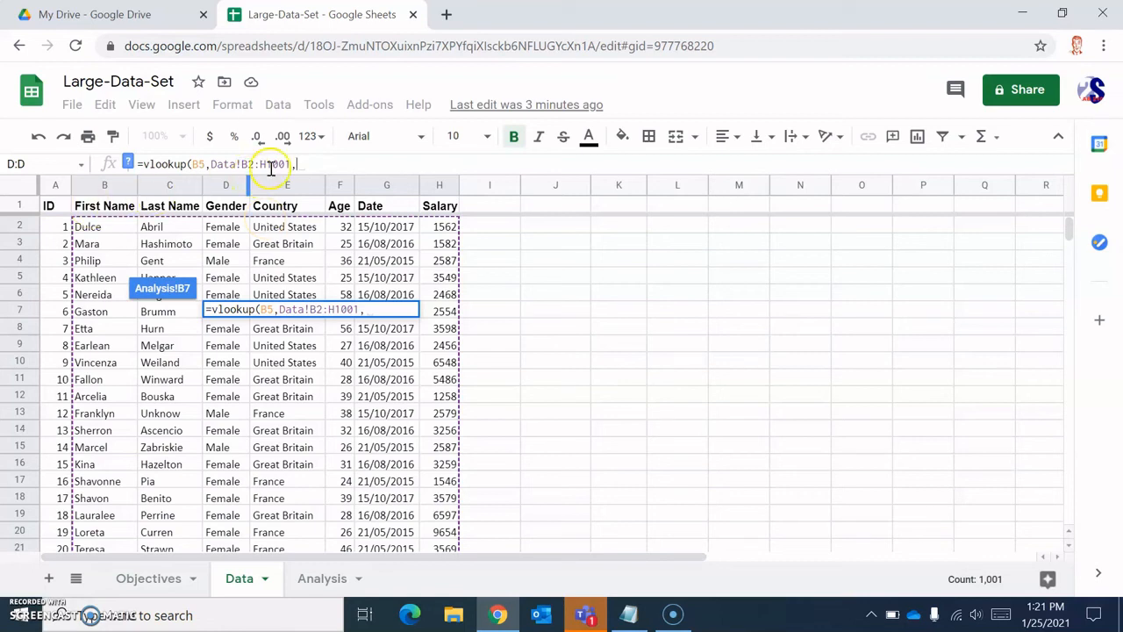
pyautogui.click(315, 167)
pyautogui.write('4')
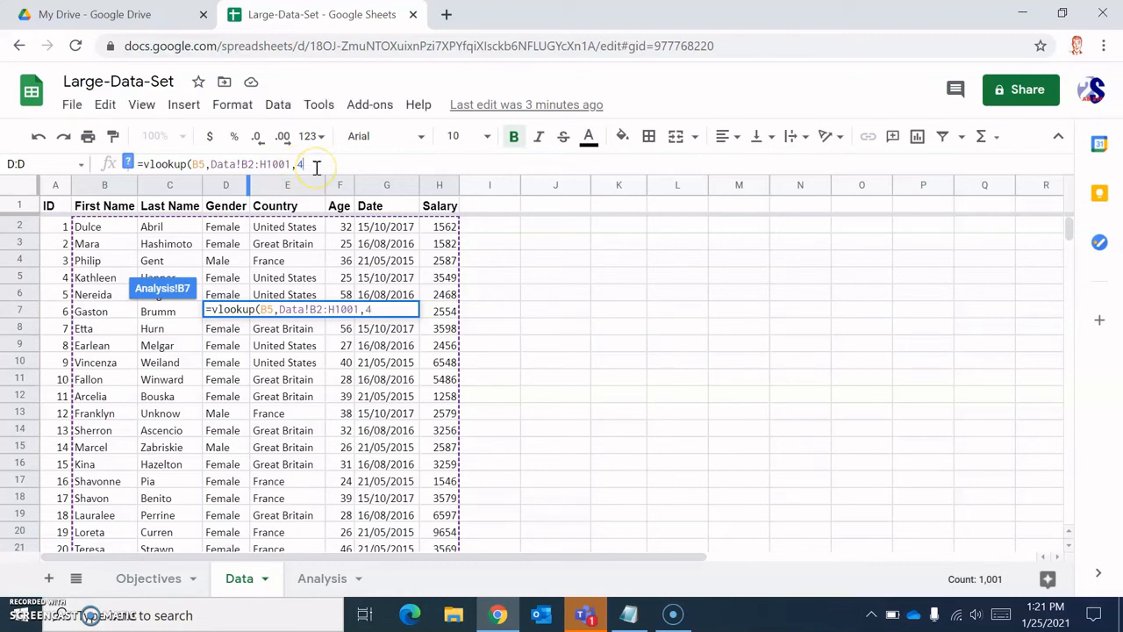
pyautogui.write(',')
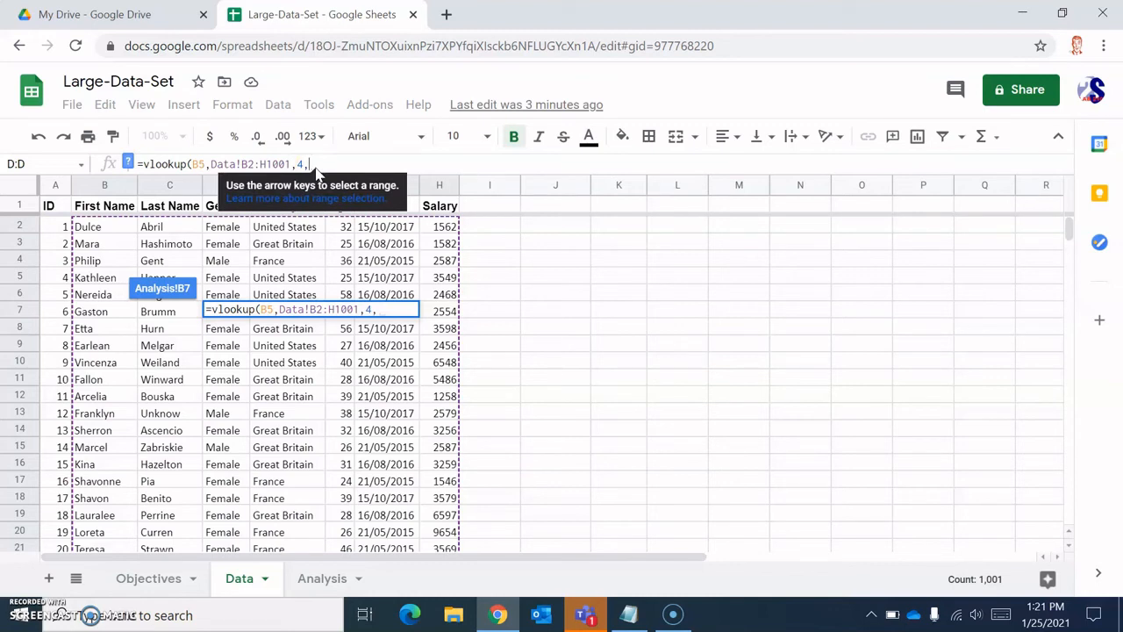
pyautogui.write('Fal')
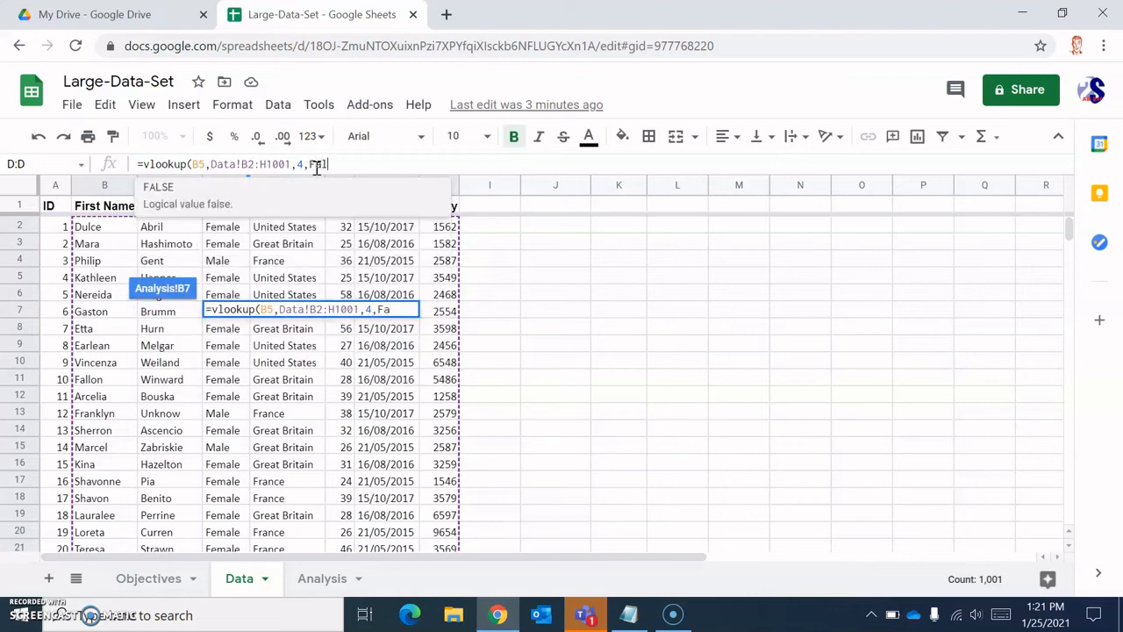
pyautogui.write('se)')
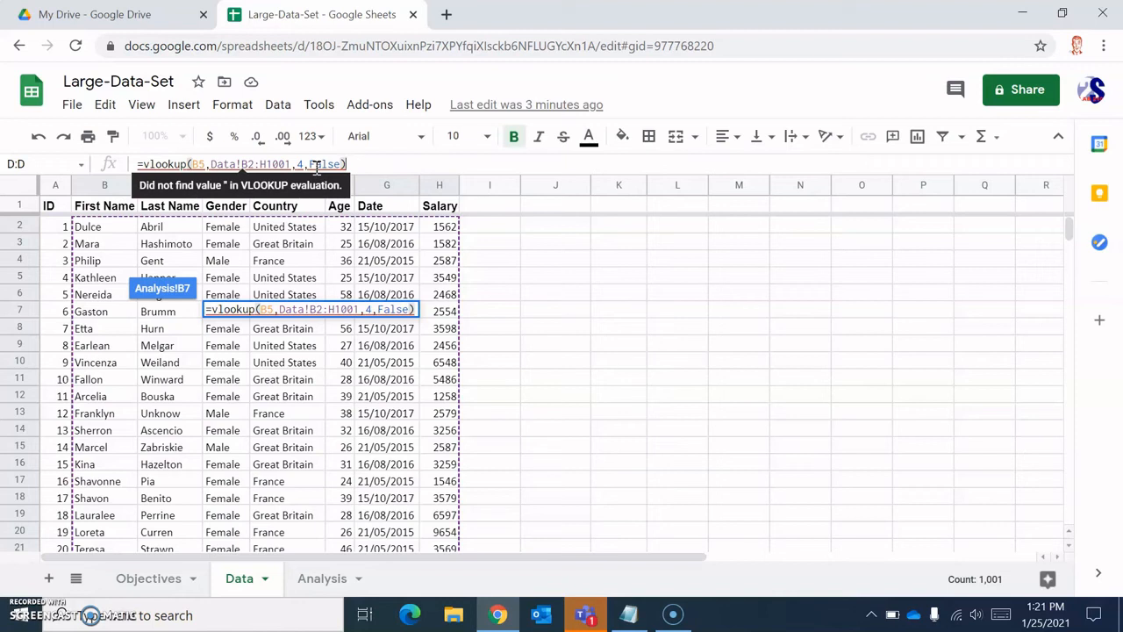
pyautogui.press('Return')
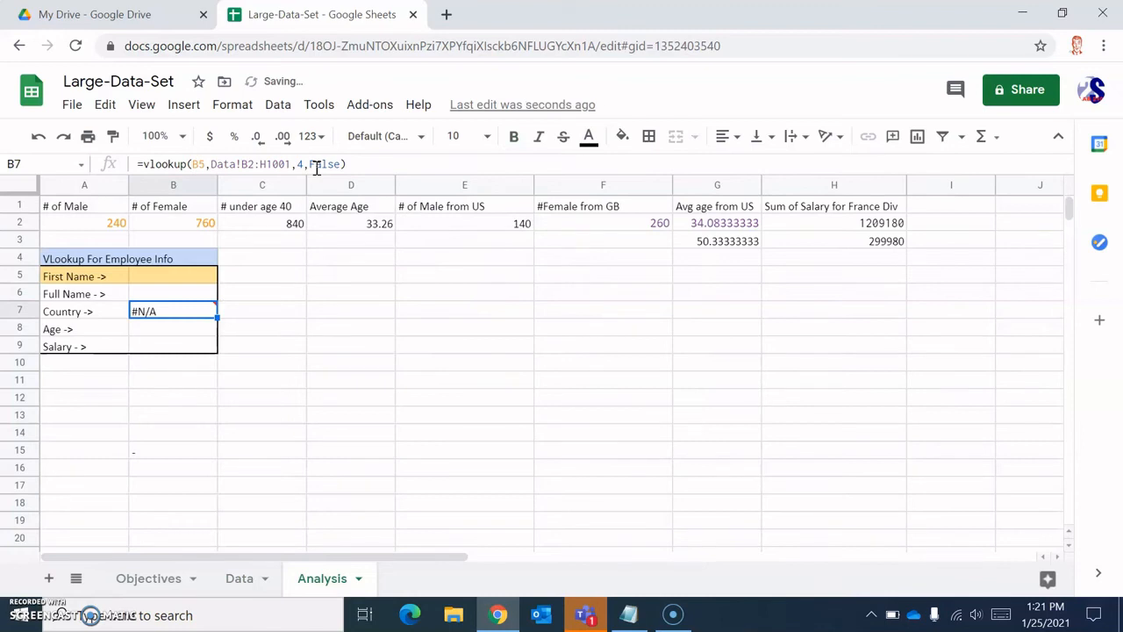
# Fill First Name cell B5 with the first name of the employee in row 4 of the Data sheet
pyautogui.moveTo(170, 318)
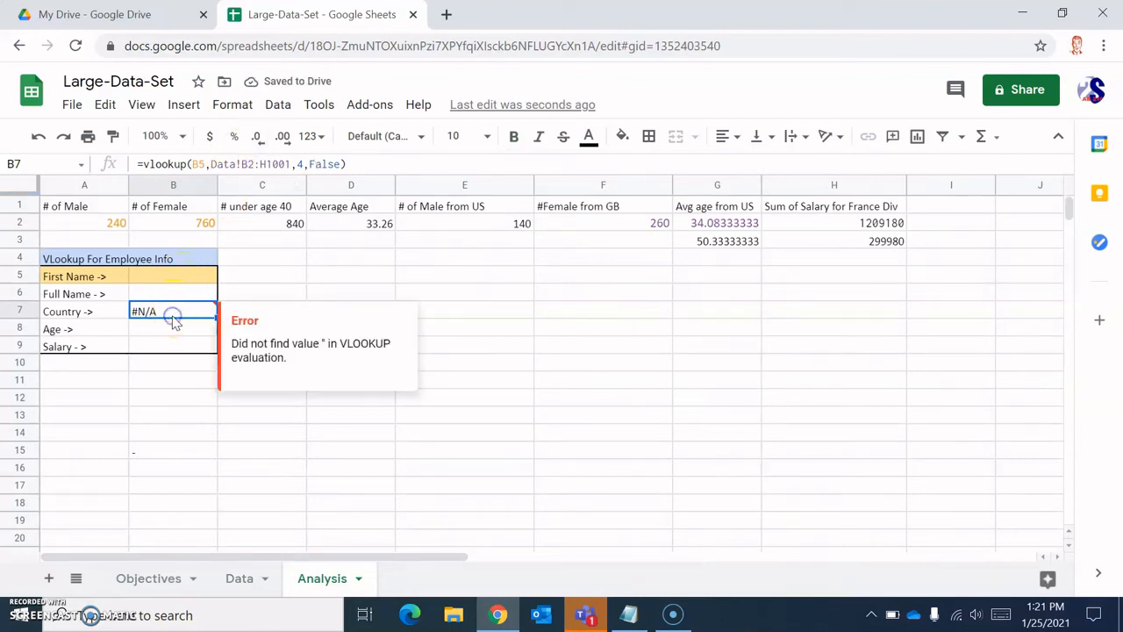
pyautogui.click(164, 277)
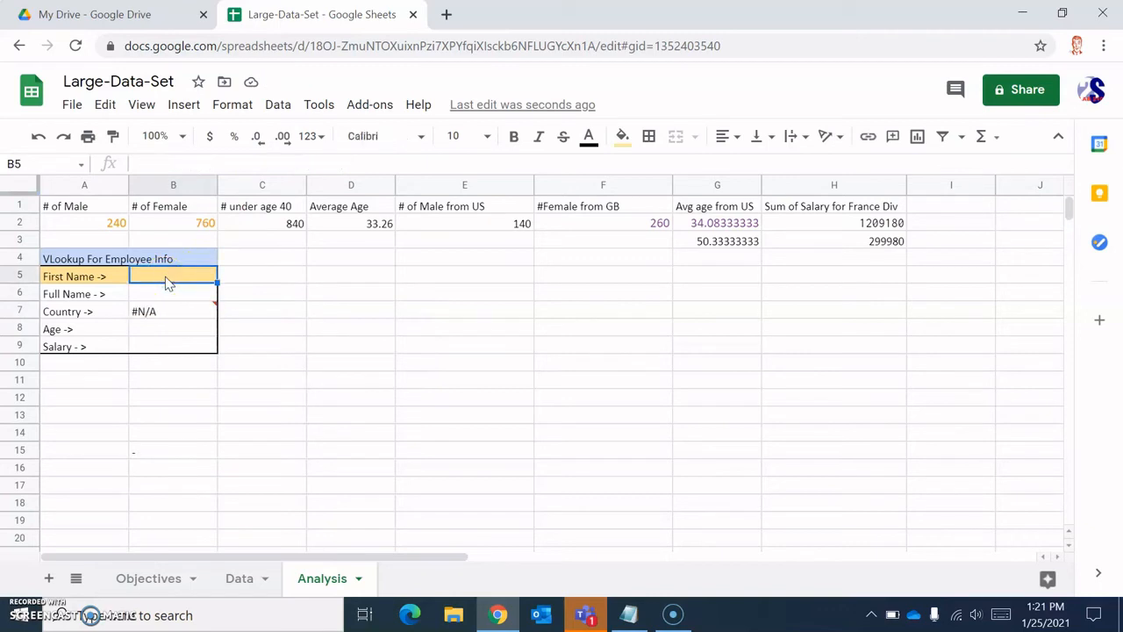
pyautogui.click(160, 308)
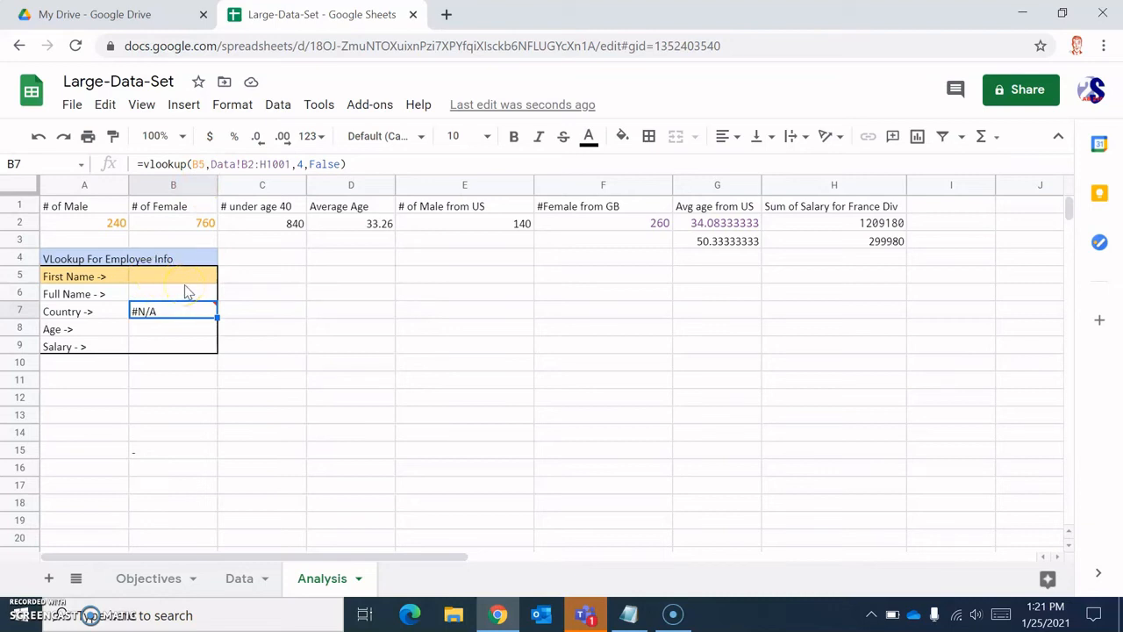
pyautogui.moveTo(183, 316)
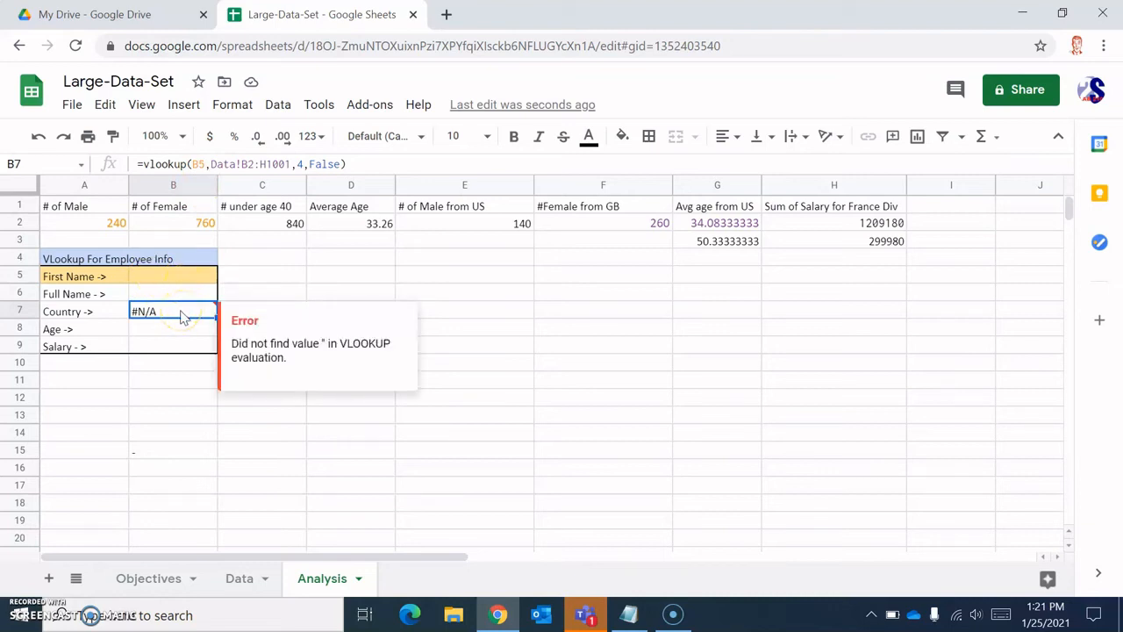
pyautogui.click(238, 578)
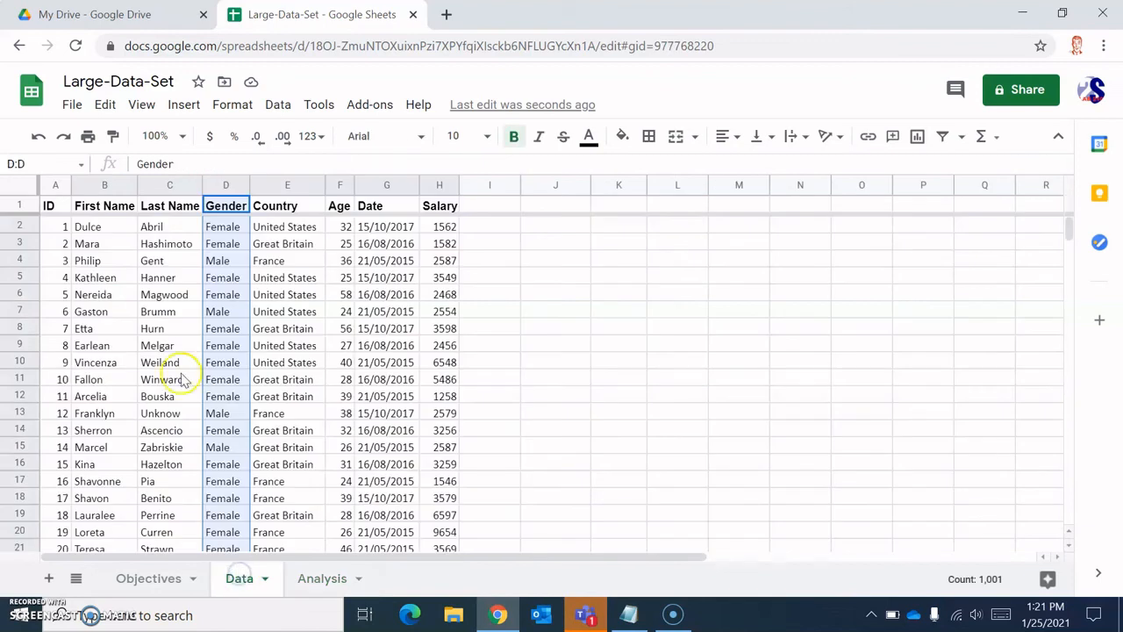
pyautogui.click(92, 261)
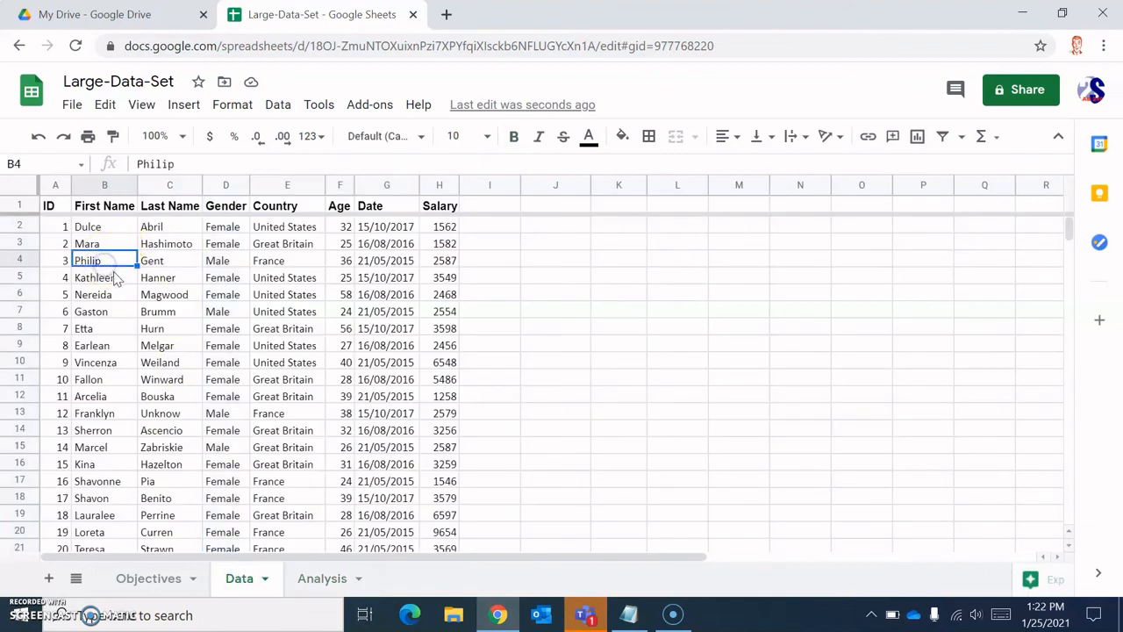
pyautogui.click(318, 578)
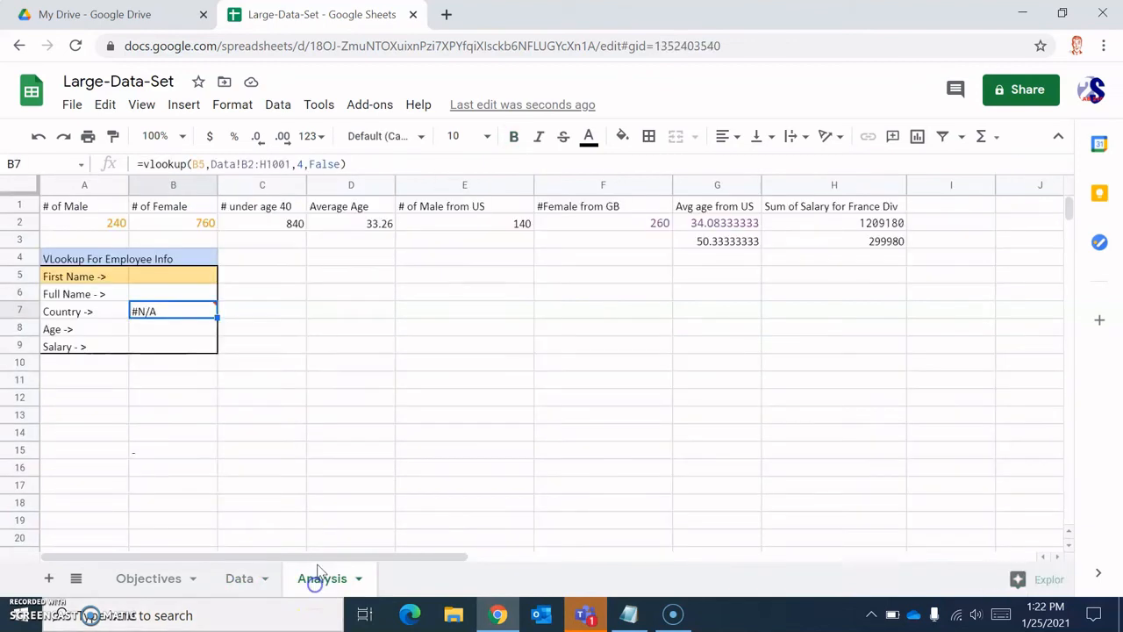
pyautogui.click(165, 279)
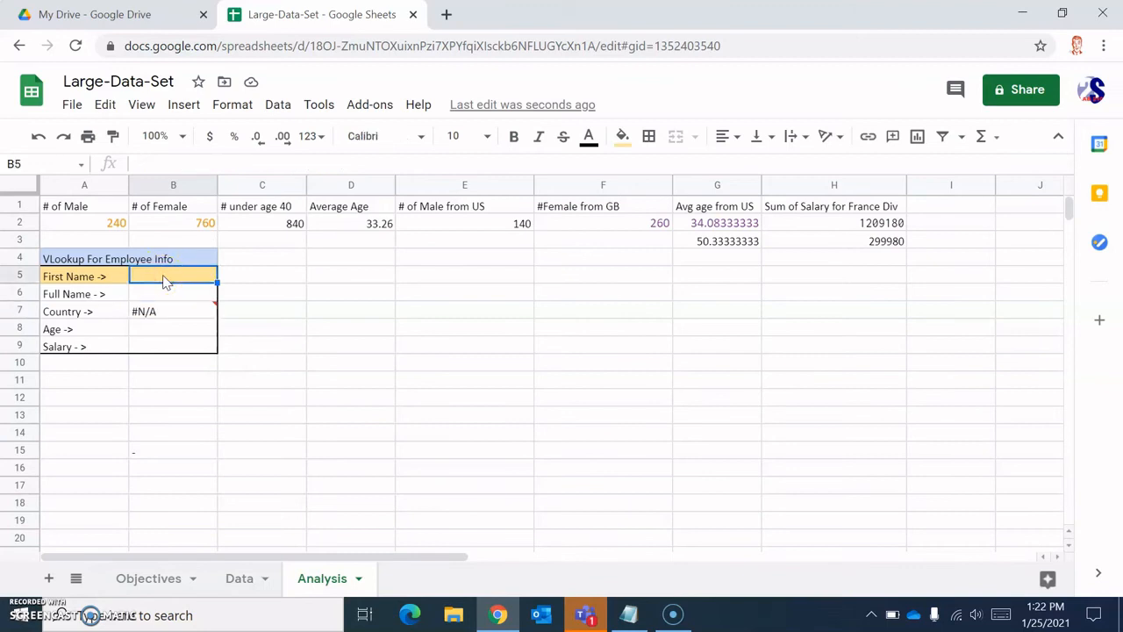
pyautogui.write('Phillip')
pyautogui.press('Return')
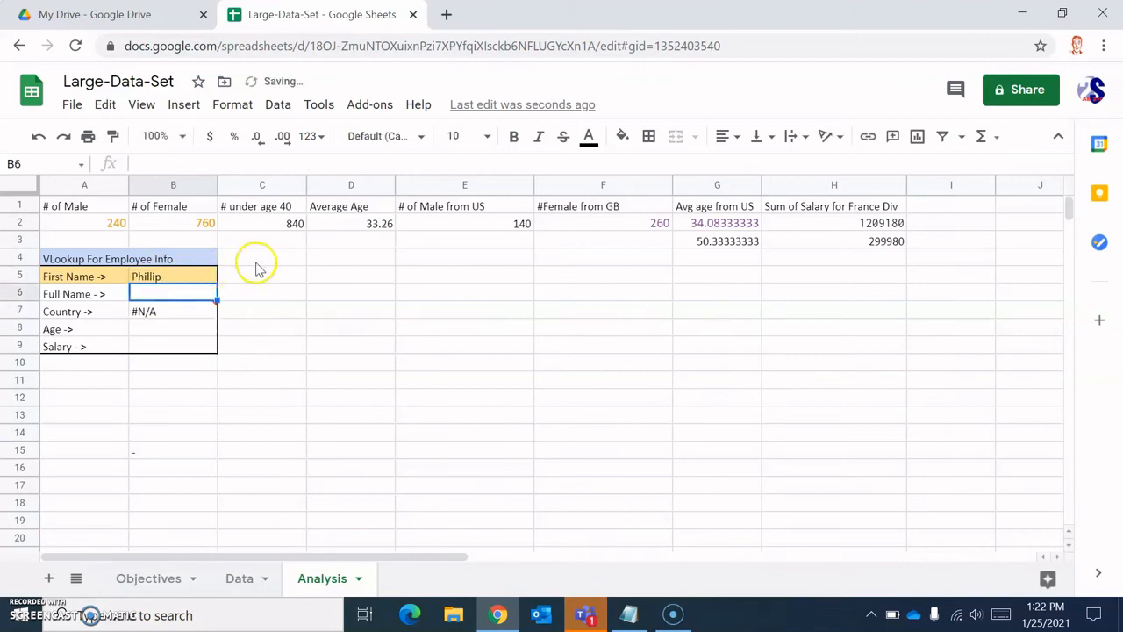
# Correct the spelling of the first name in B5 by removing the extra "l" to match the Data sheet
pyautogui.click(169, 312)
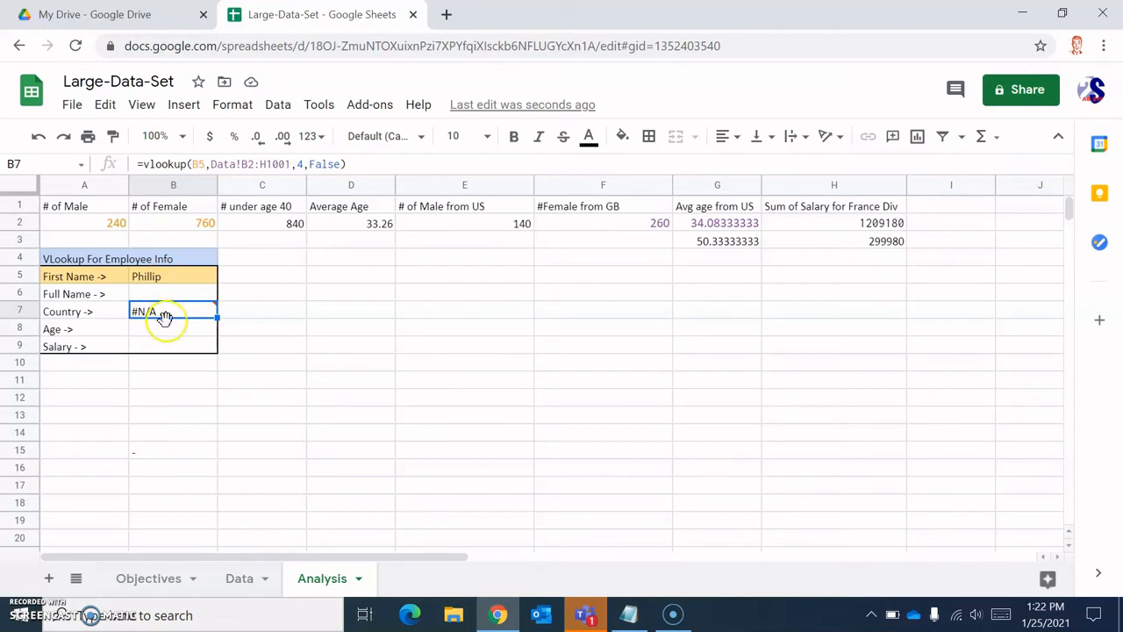
pyautogui.moveTo(164, 317)
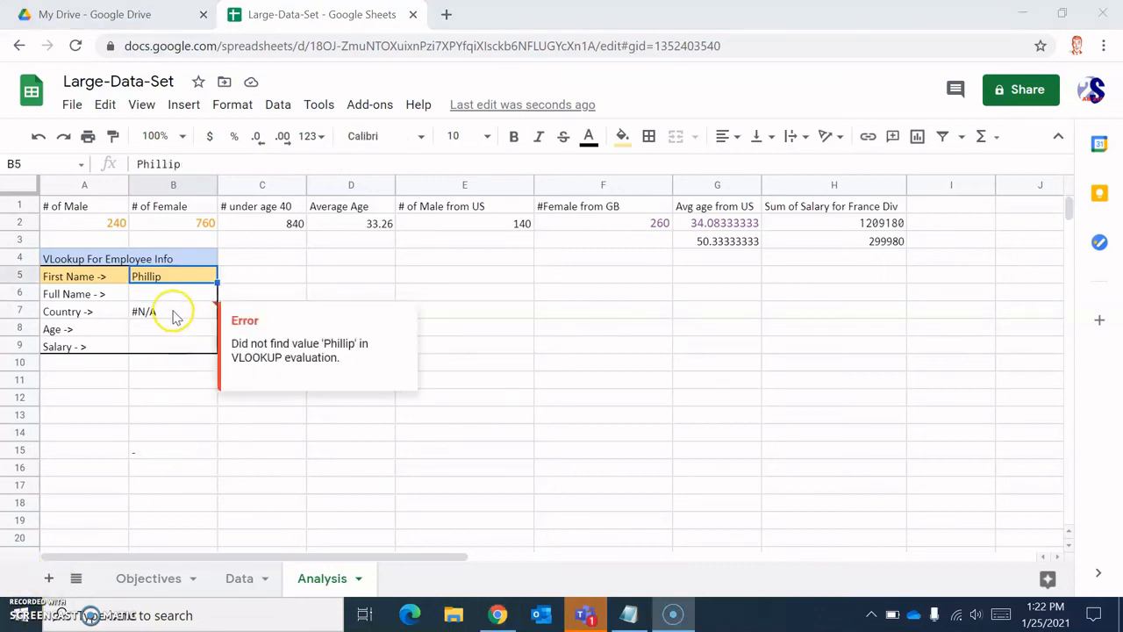
pyautogui.moveTo(170, 311)
pyautogui.click(153, 279)
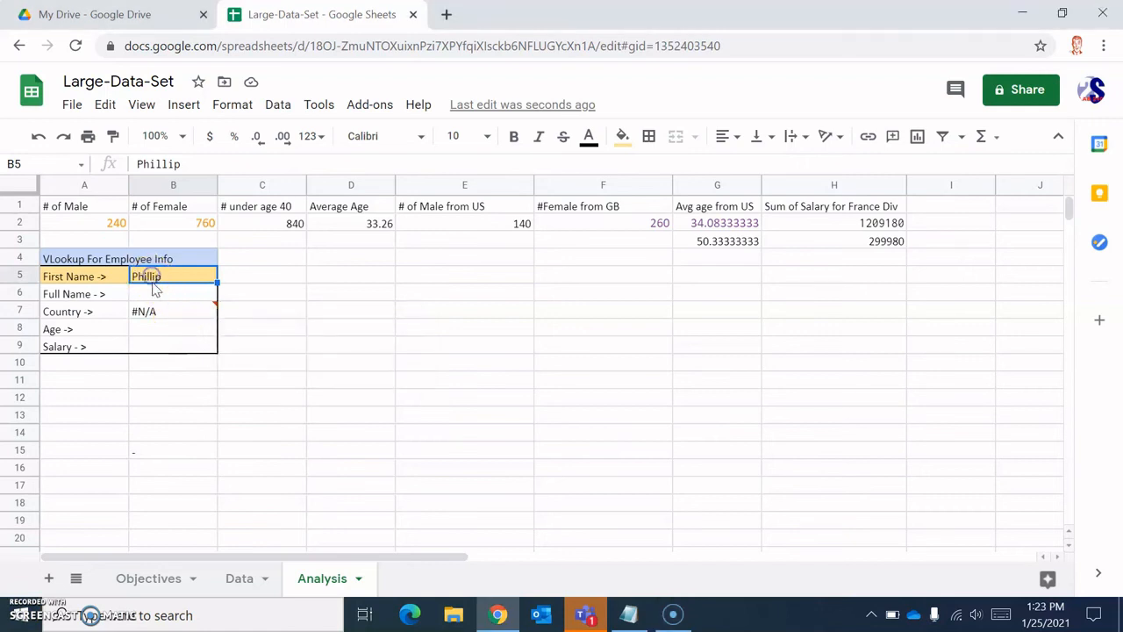
pyautogui.click(167, 163)
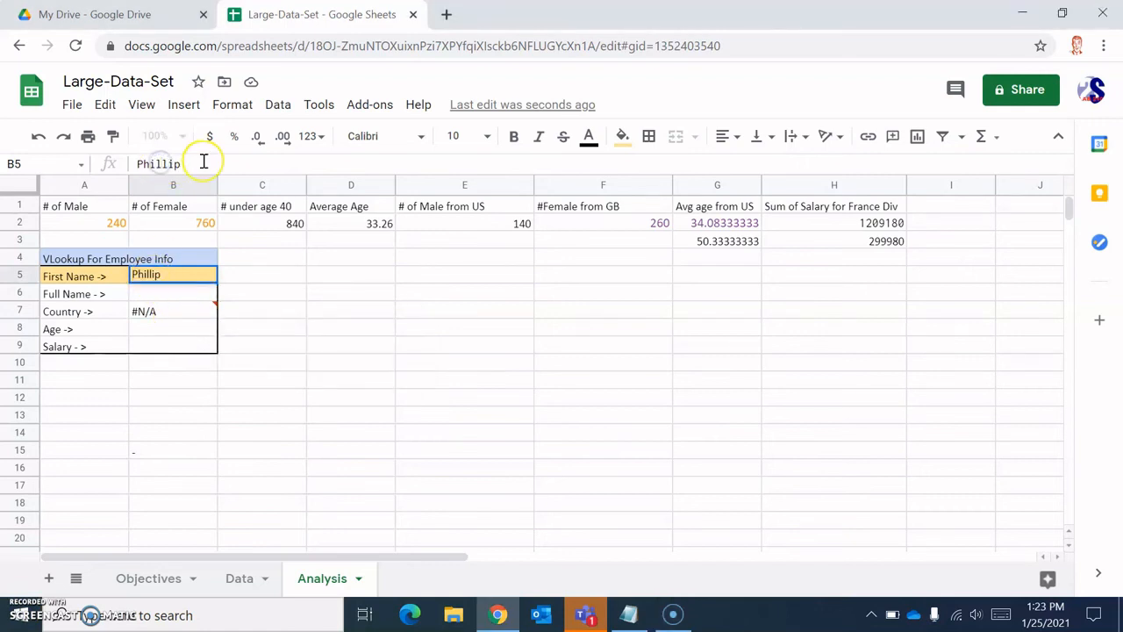
pyautogui.press('BackSpace')
pyautogui.press('Return')
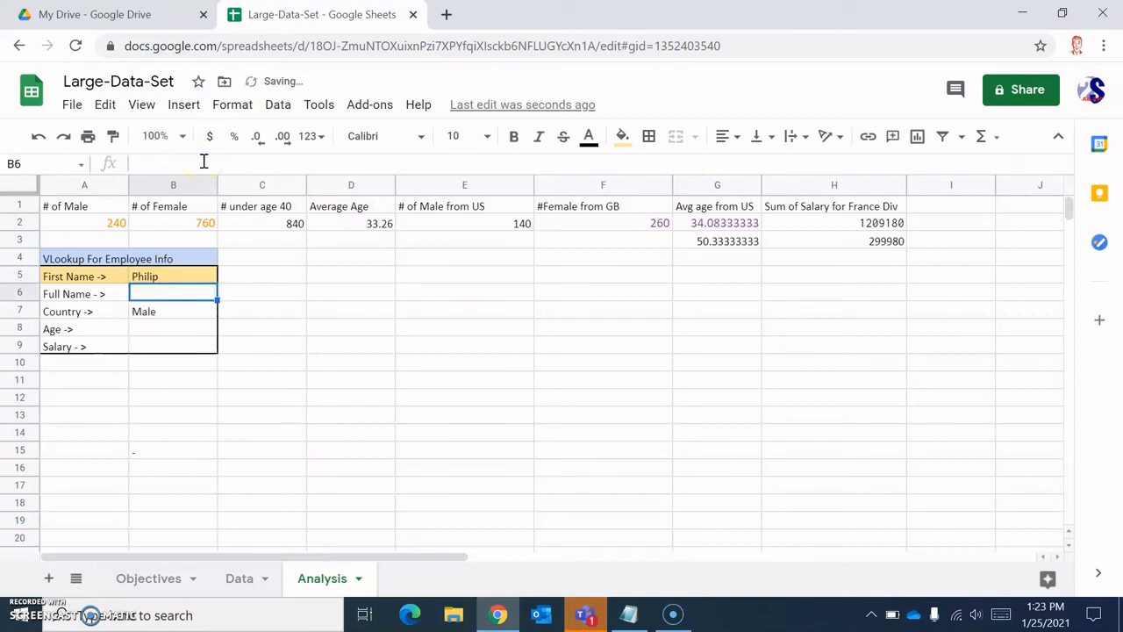
# Check the Country column's position on the Data sheet and set the VLOOKUP column index in B7 to 4
pyautogui.click(145, 312)
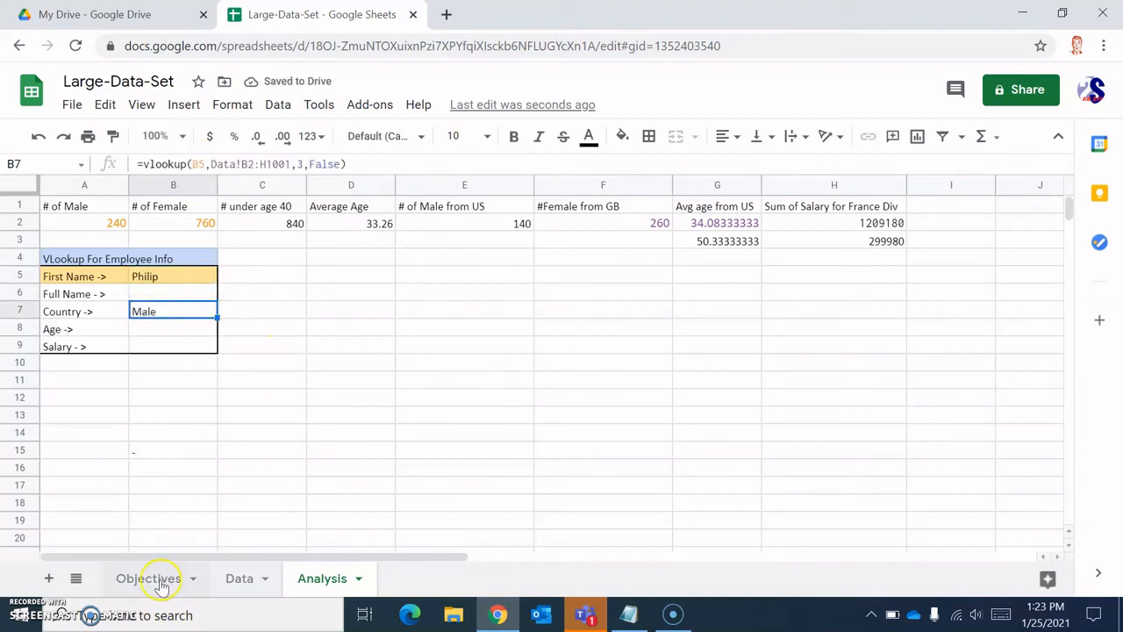
pyautogui.click(230, 579)
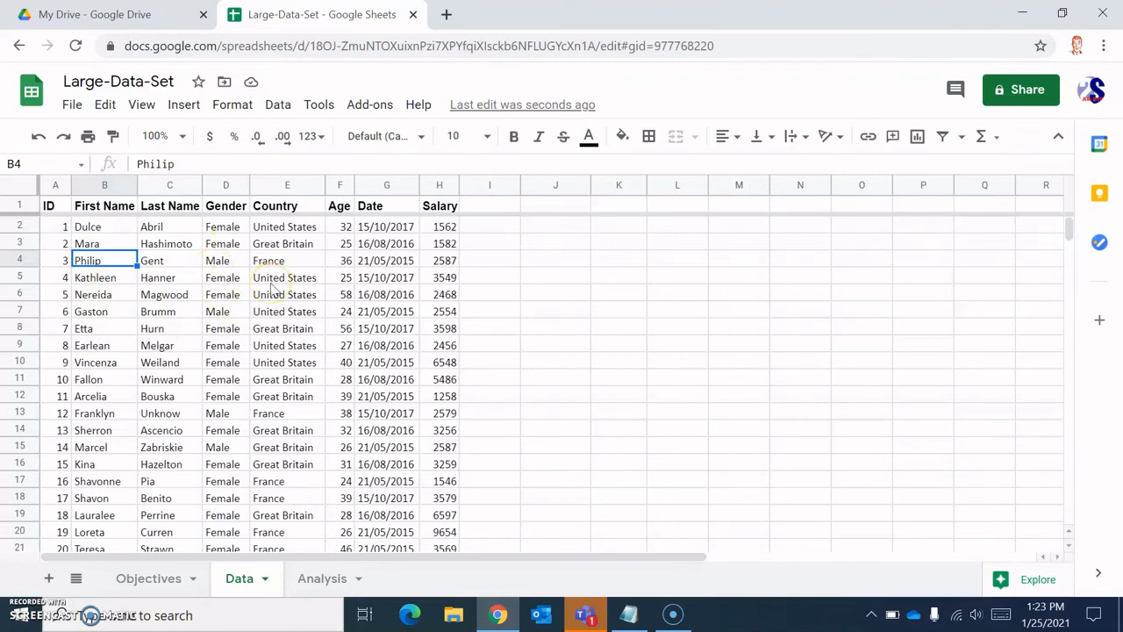
pyautogui.click(310, 583)
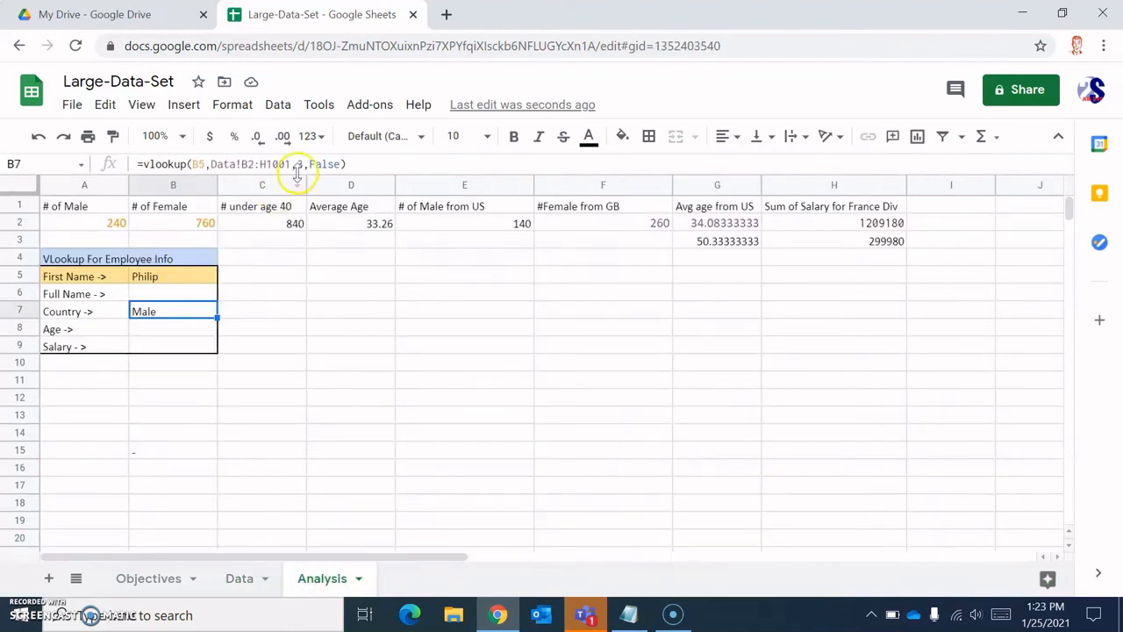
pyautogui.doubleClick(299, 164)
pyautogui.write('4')
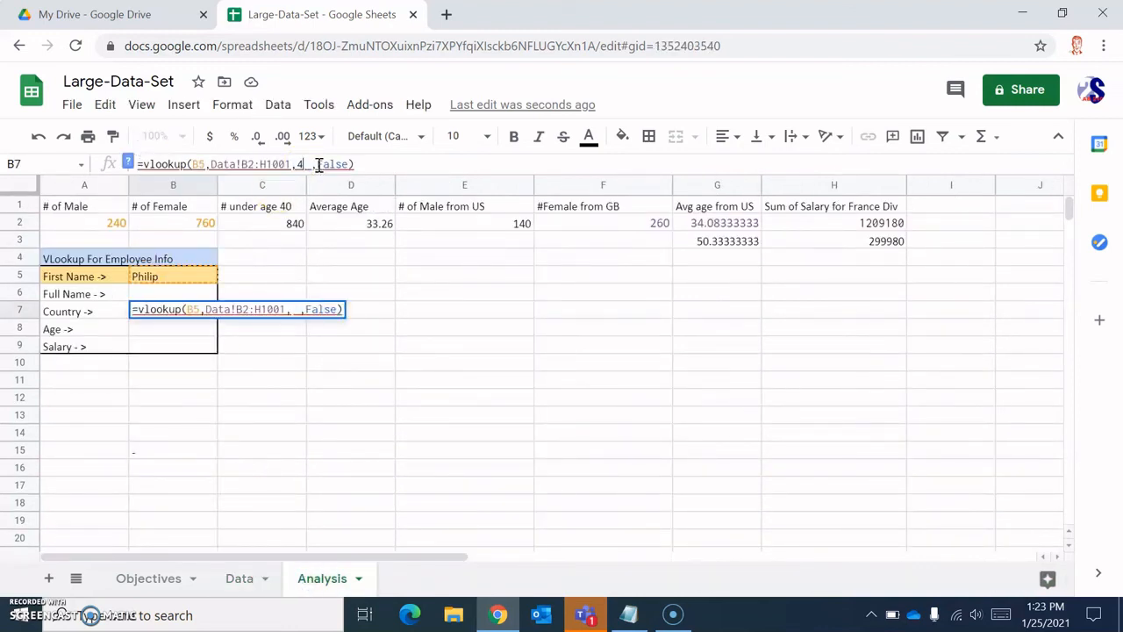
pyautogui.press('Return')
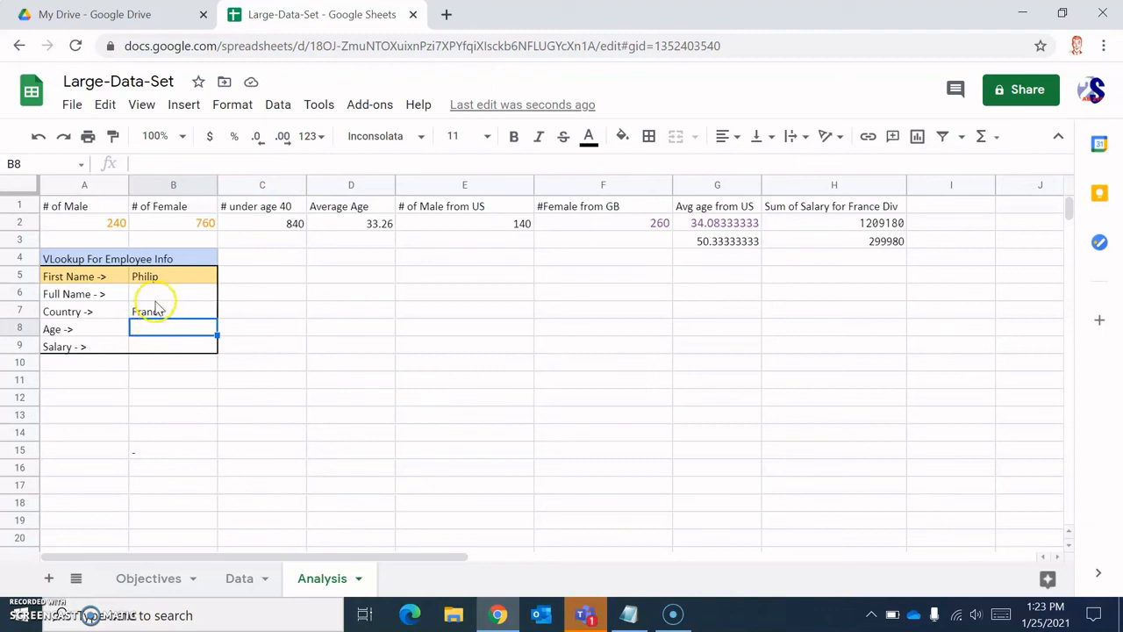
# Copy the complete VLOOKUP formula text from B7 into the Age cell B8 and the Salary cell B9
pyautogui.click(153, 314)
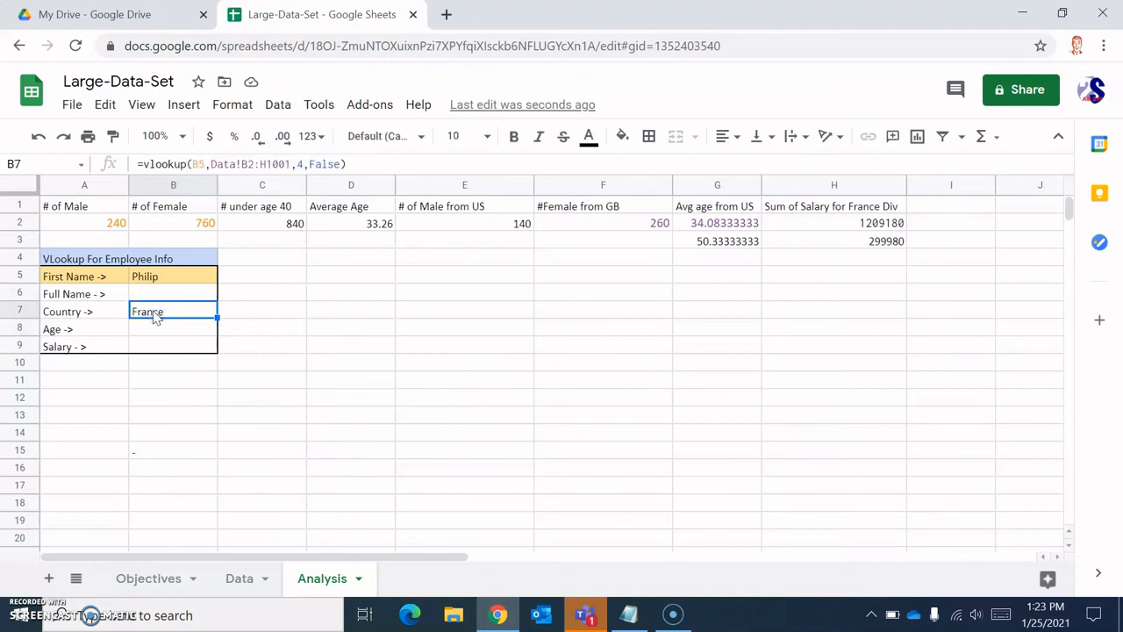
pyautogui.moveTo(363, 163); pyautogui.dragTo(93, 171)
pyautogui.hotkey('ctrl', 'c')
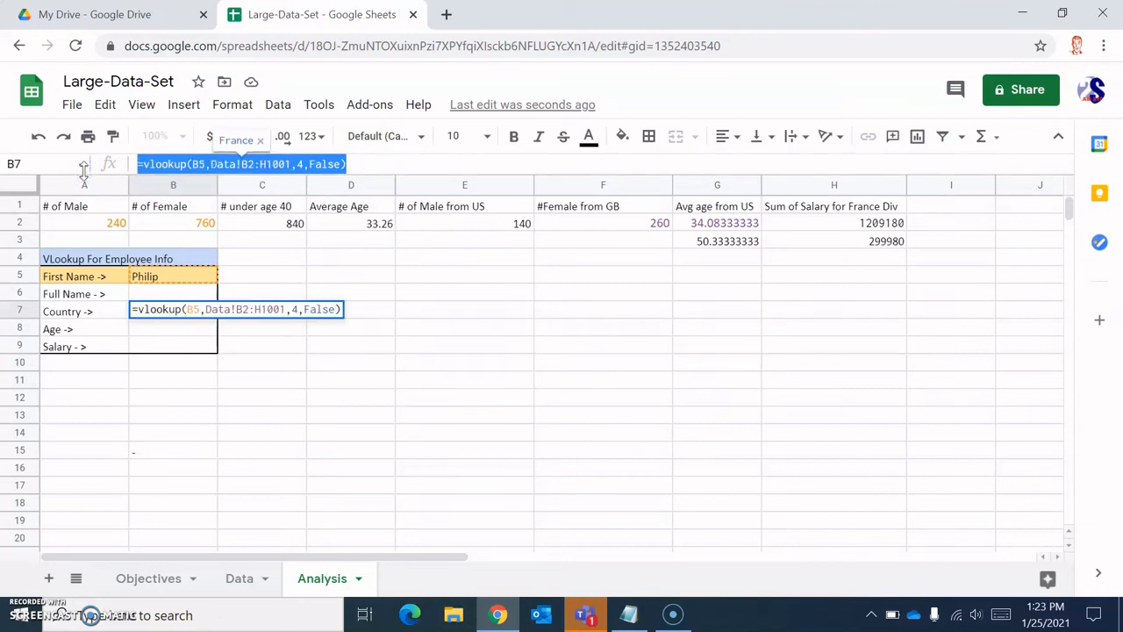
pyautogui.press('Return')
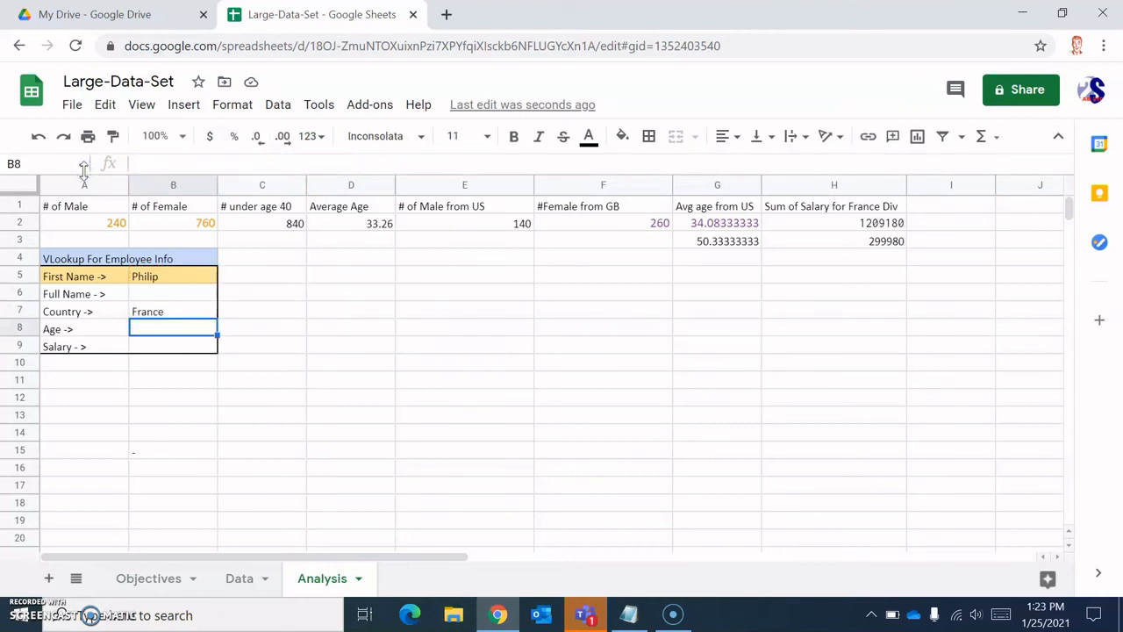
pyautogui.hotkey('ctrl', 'v')
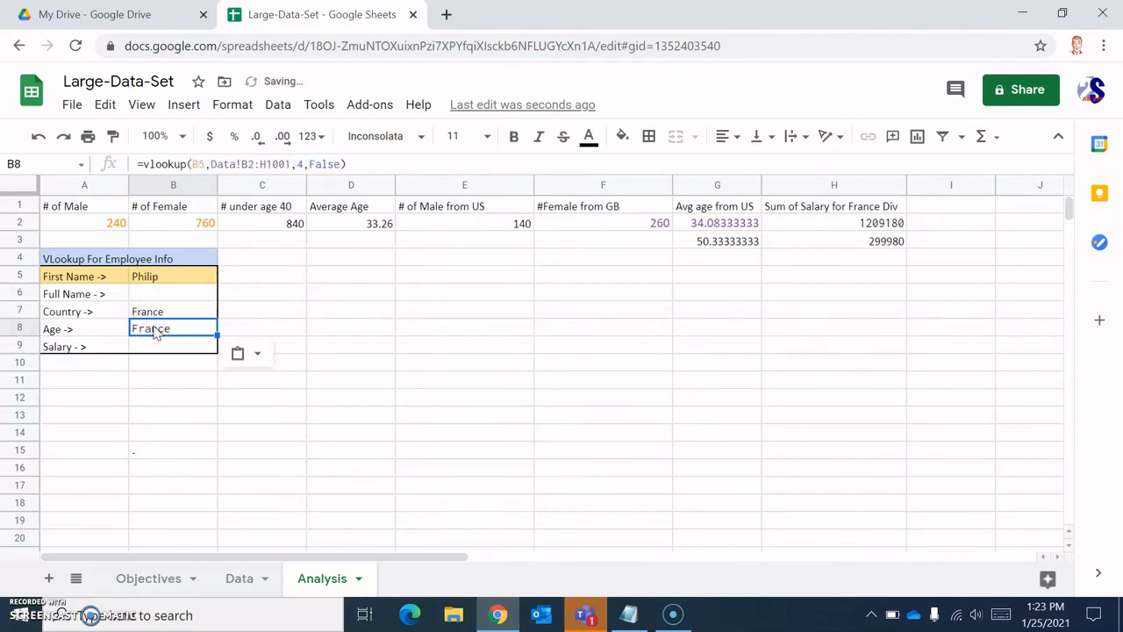
pyautogui.press('Down')
pyautogui.hotkey('ctrl', 'v')
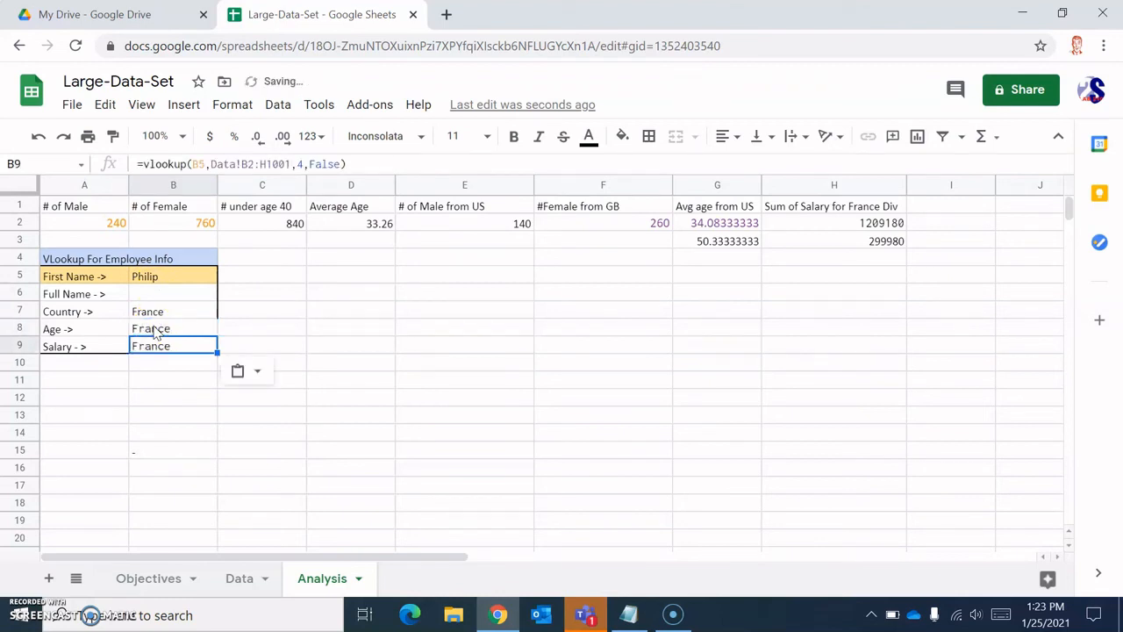
pyautogui.press('F2')
pyautogui.press('Return')
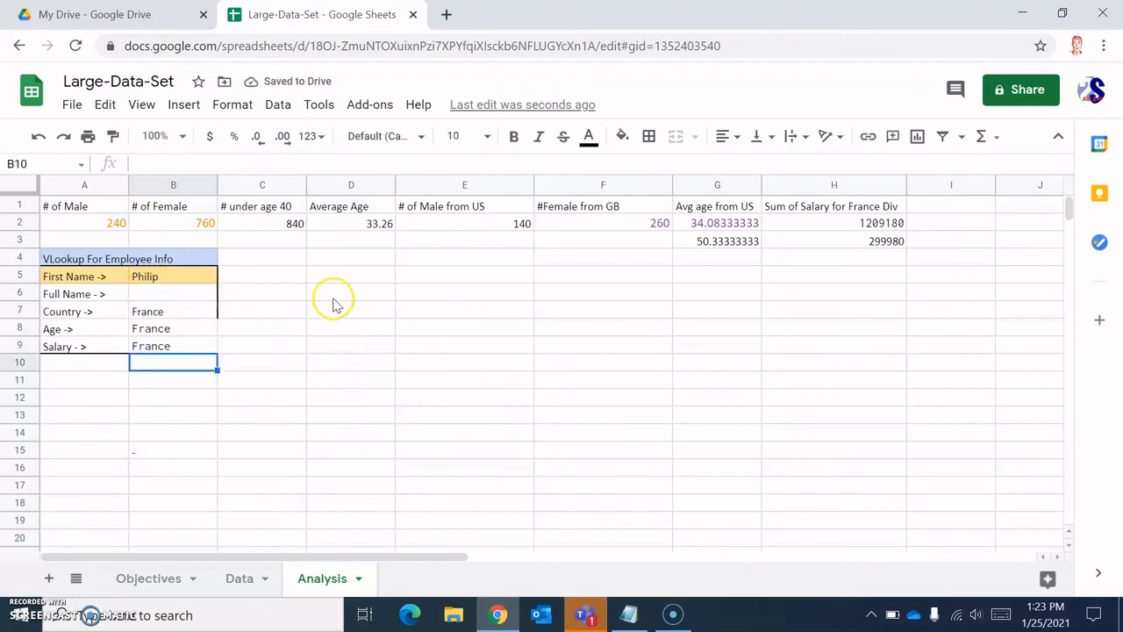
# Check the Age column's position on the Data sheet and set the VLOOKUP column index in Age cell B8 to 5
pyautogui.click(187, 331)
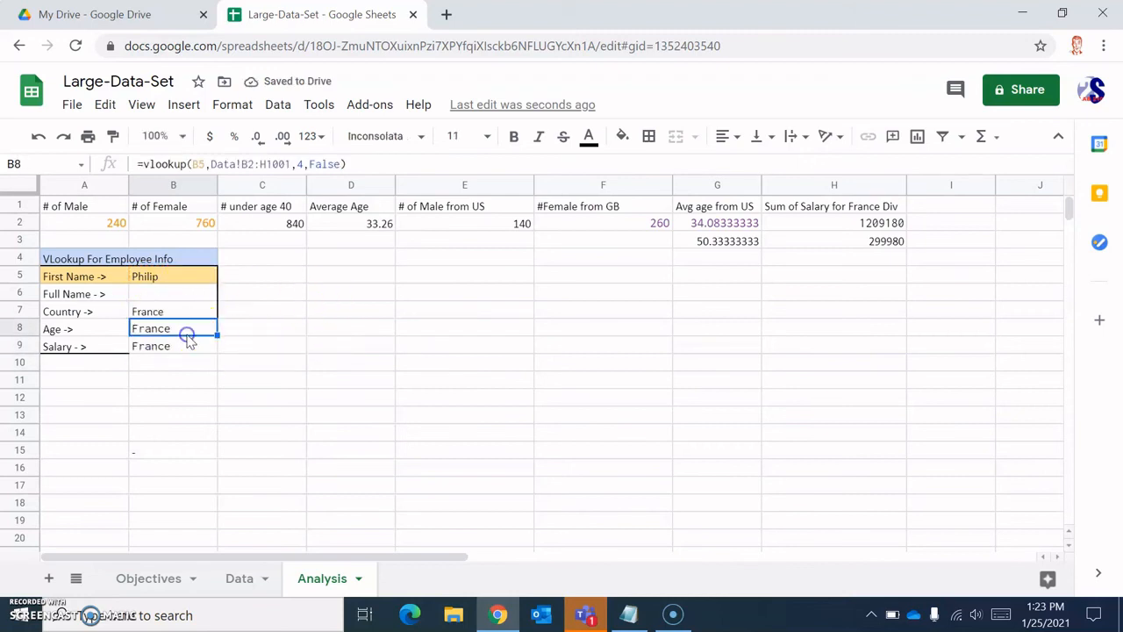
pyautogui.click(302, 165)
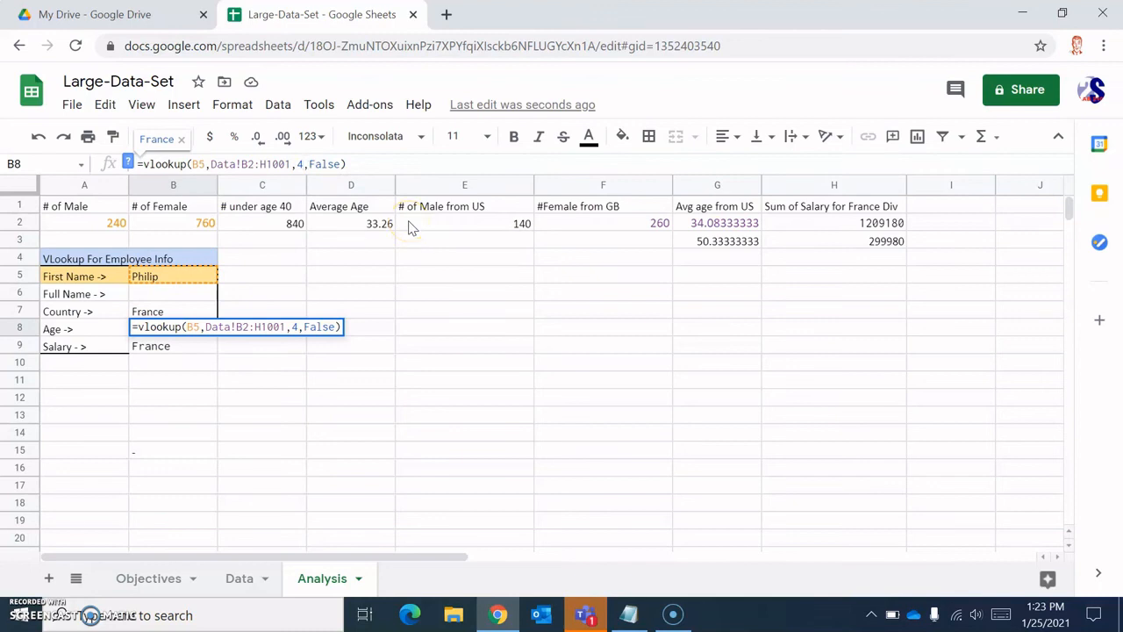
pyautogui.click(245, 582)
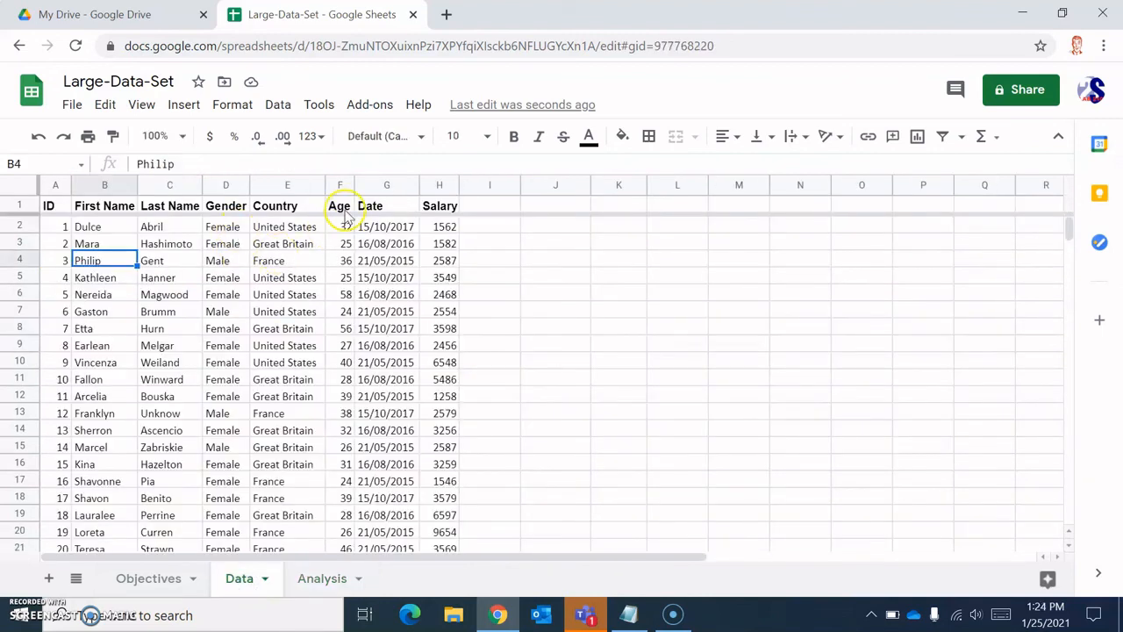
pyautogui.click(309, 582)
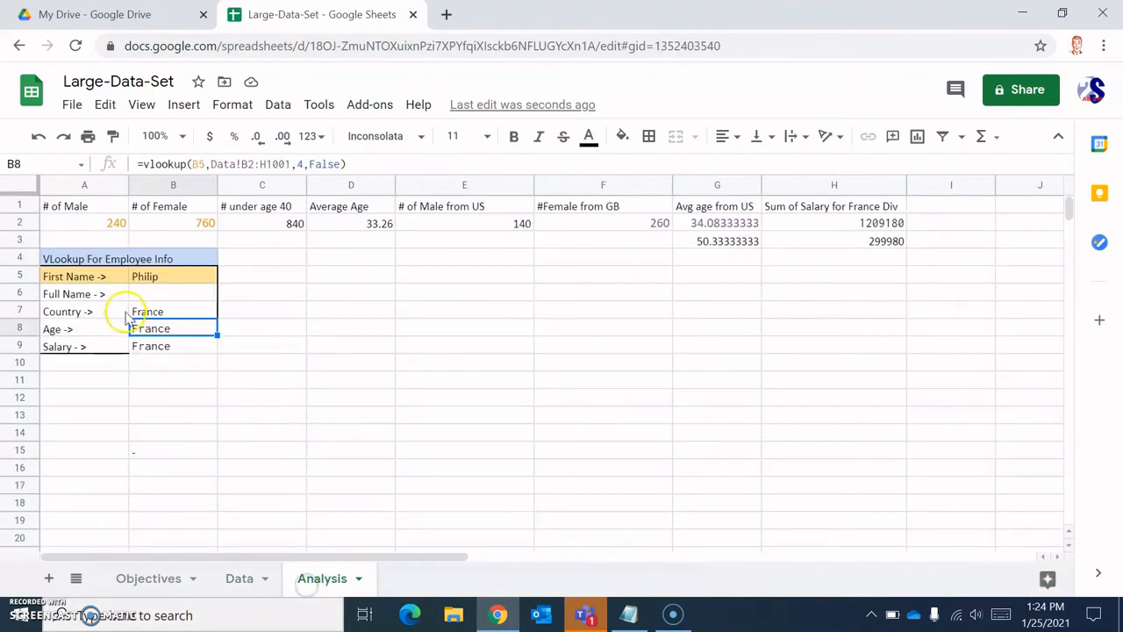
pyautogui.click(304, 162)
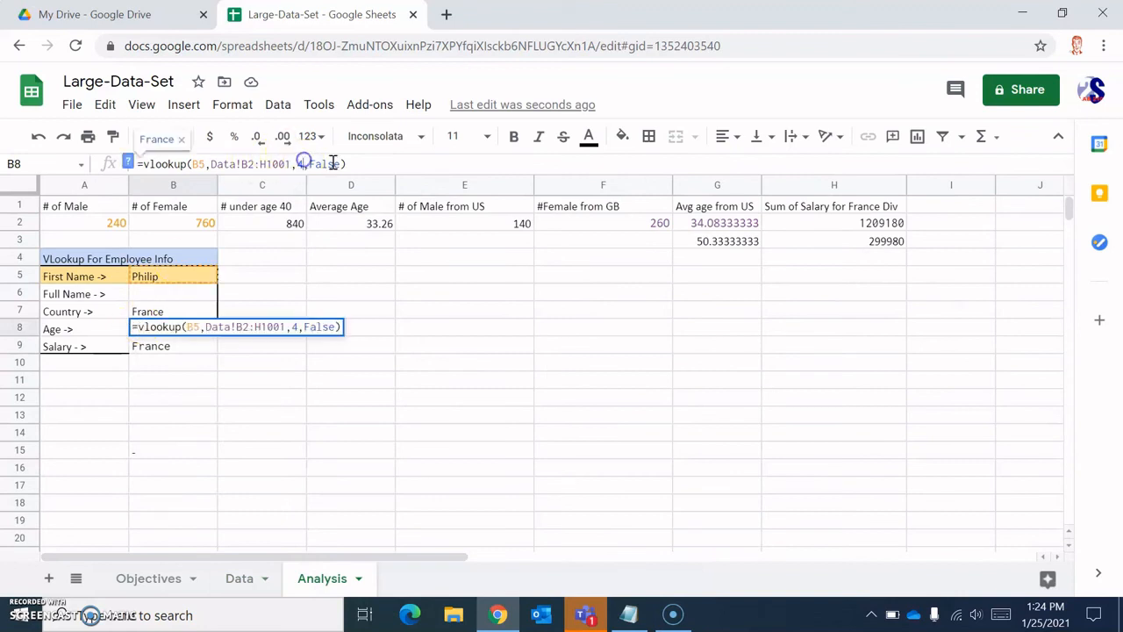
pyautogui.write('5')
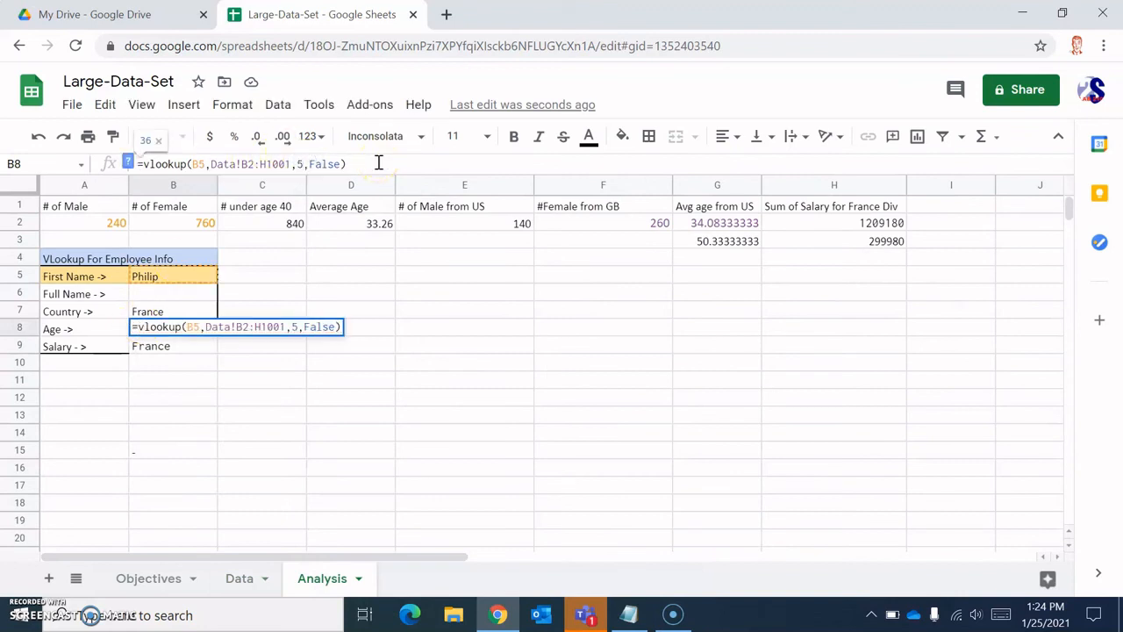
pyautogui.press('Return')
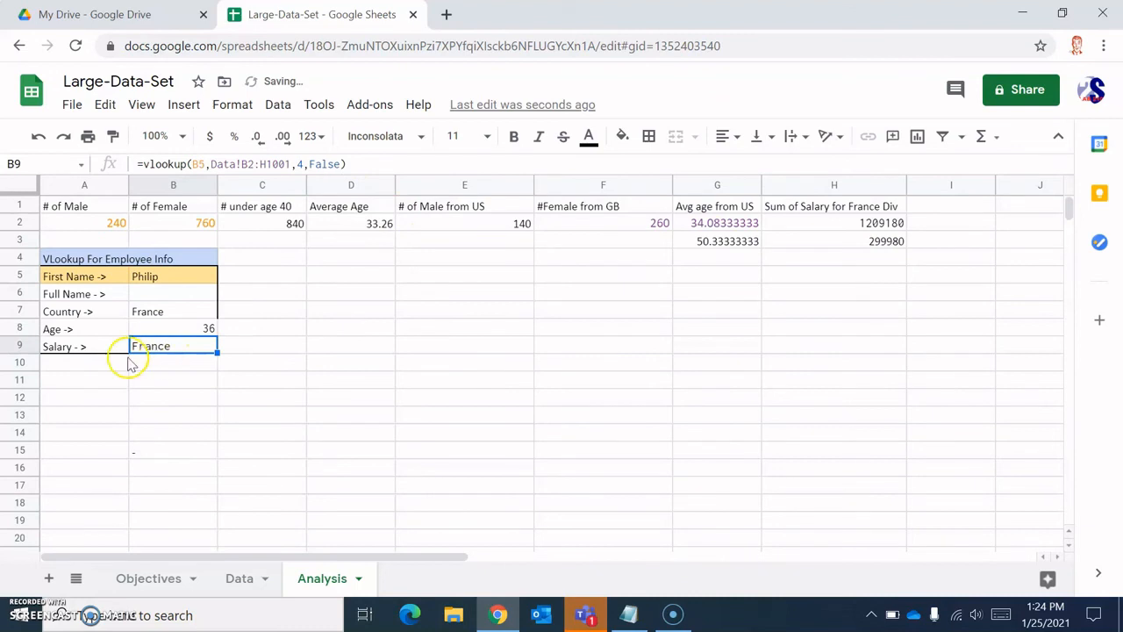
# Check the Salary column's position on the Data sheet and set the VLOOKUP column index in Salary cell B9 to 7
pyautogui.click(238, 578)
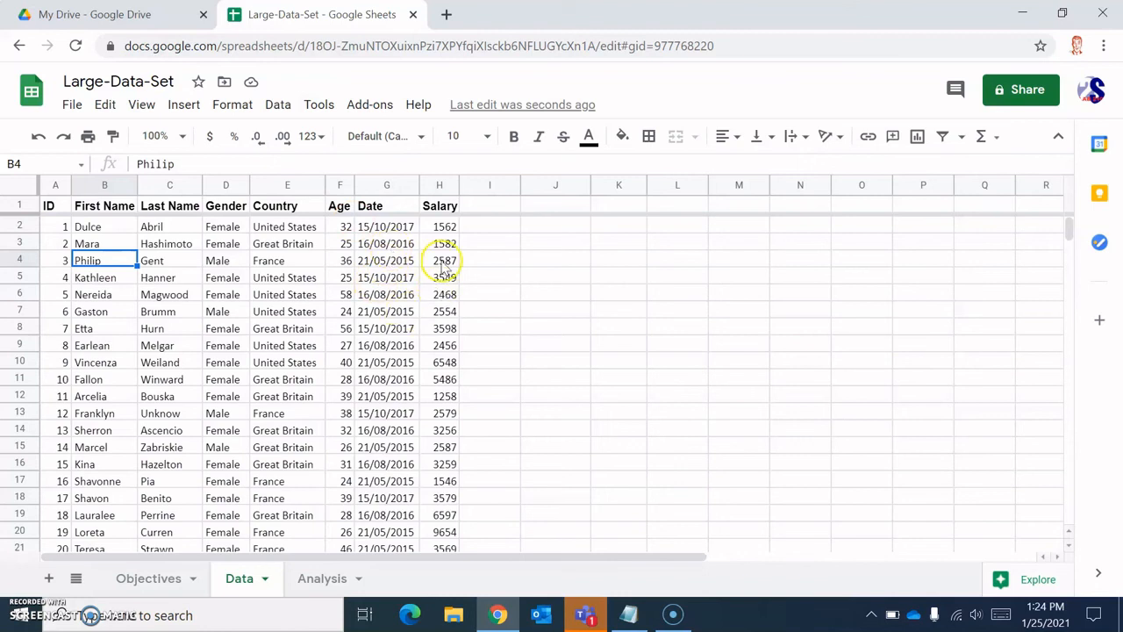
pyautogui.click(321, 579)
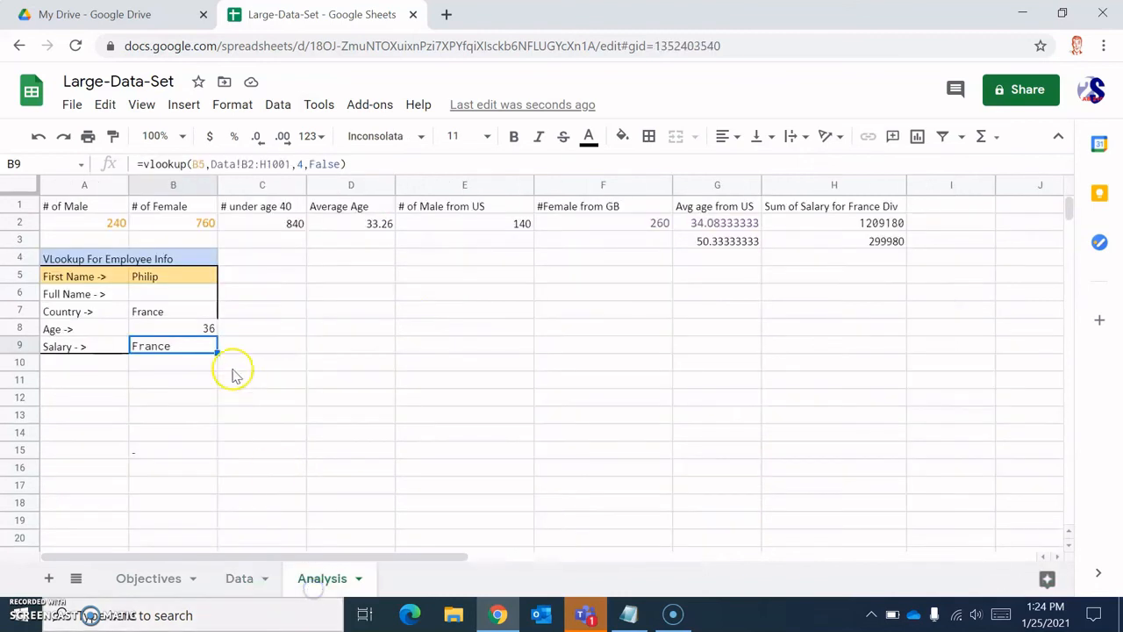
pyautogui.click(188, 330)
pyautogui.click(182, 351)
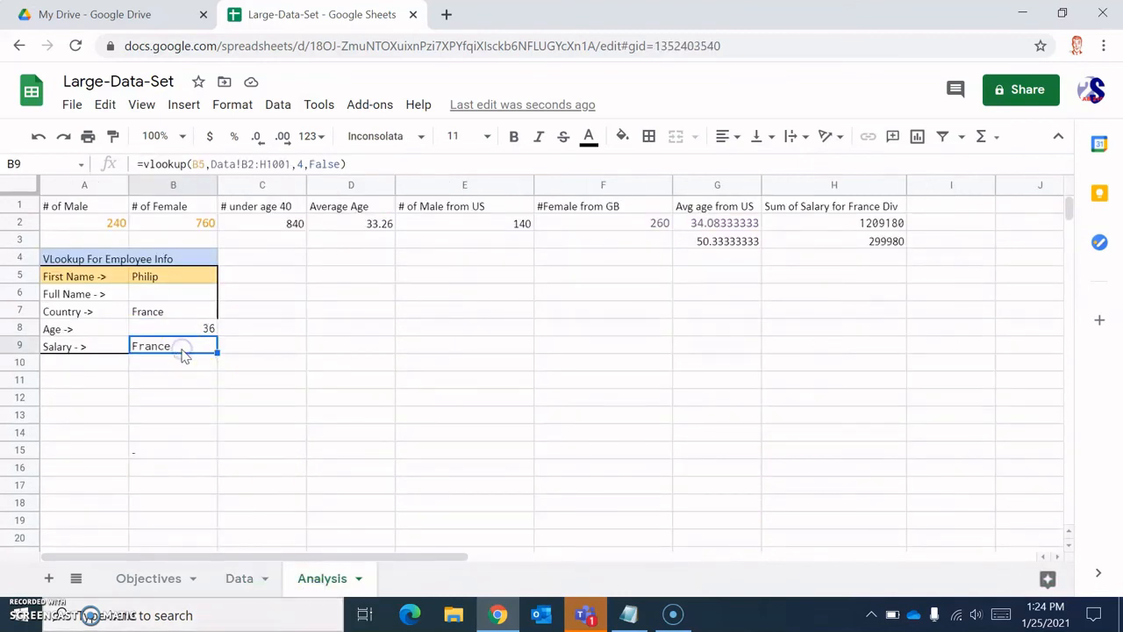
pyautogui.click(299, 164)
pyautogui.press('BackSpace')
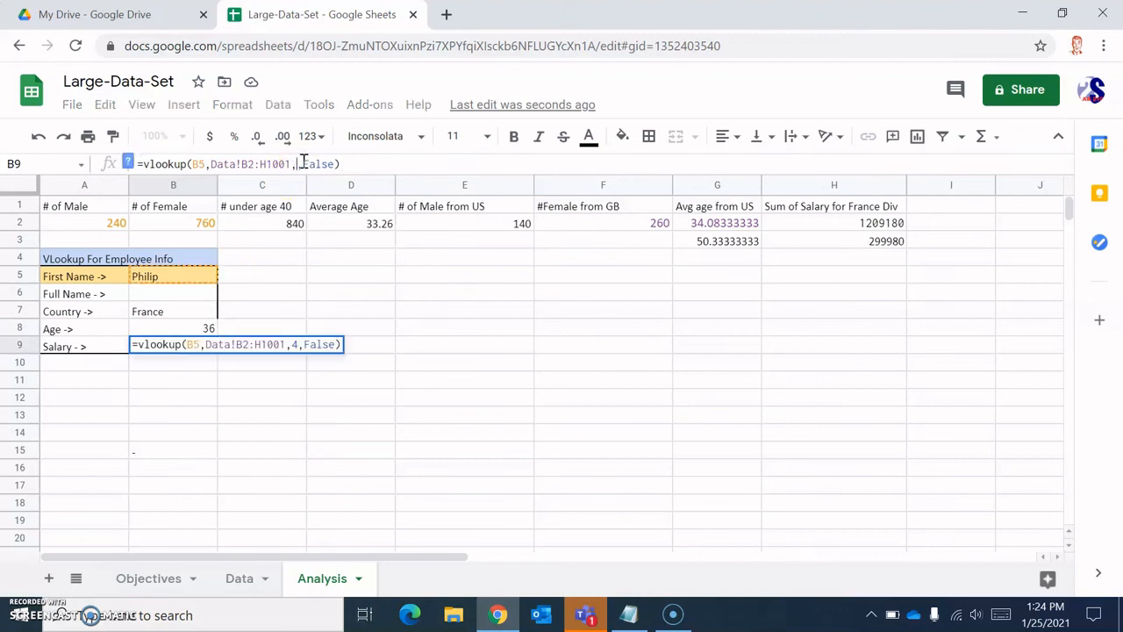
pyautogui.write('7')
pyautogui.press('Return')
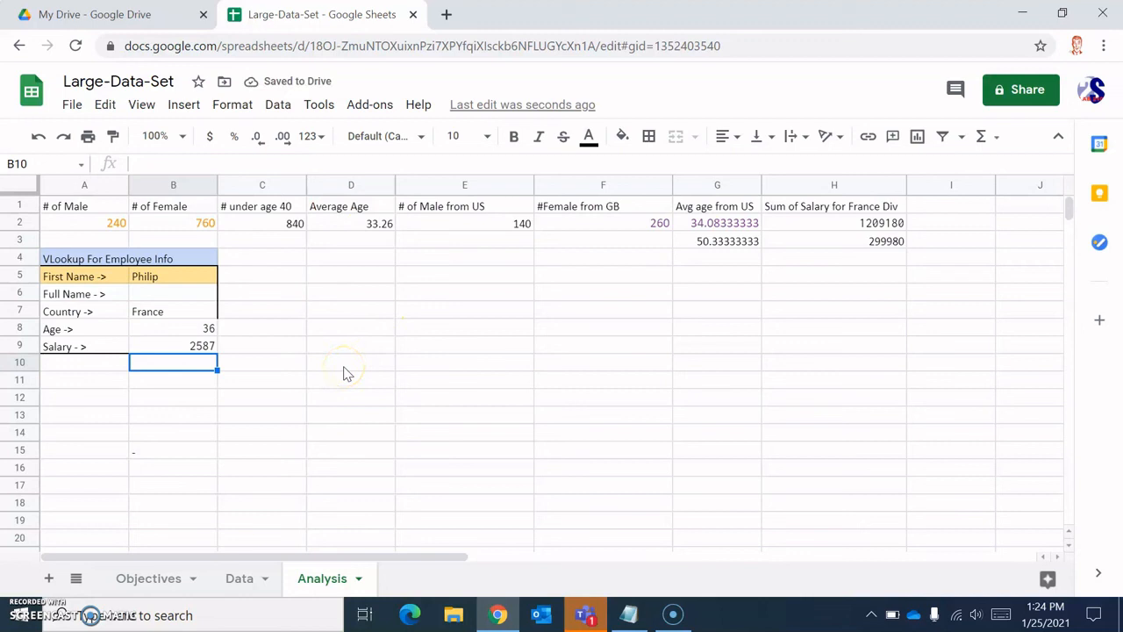
# Left-align the contents of the employee lookup table in A5:B9
pyautogui.moveTo(208, 344); pyautogui.dragTo(75, 276)
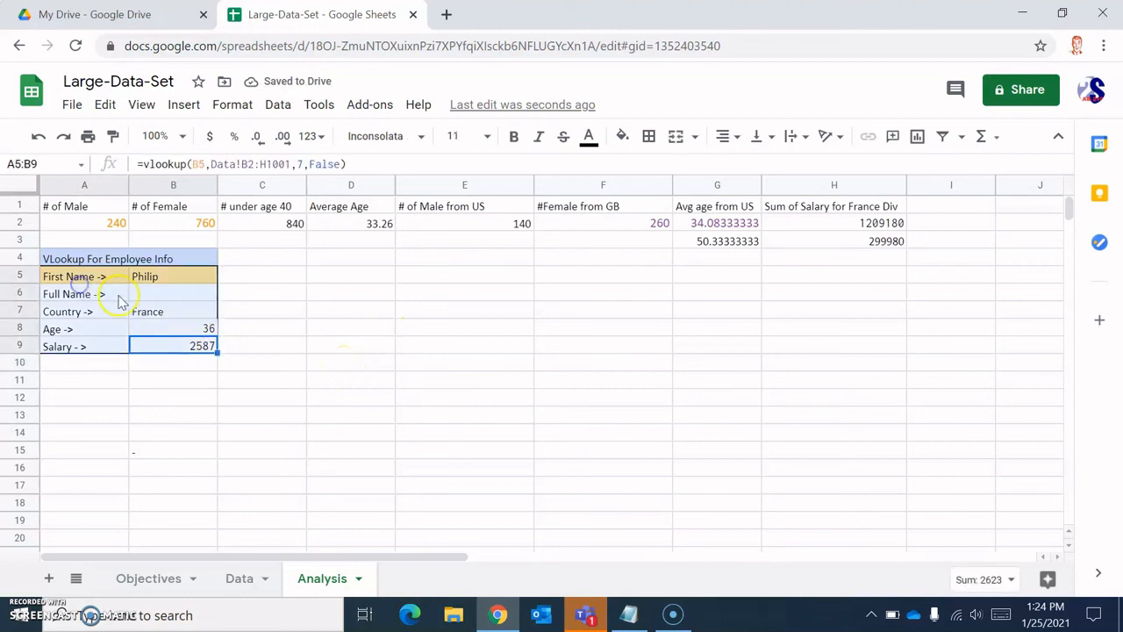
pyautogui.click(728, 138)
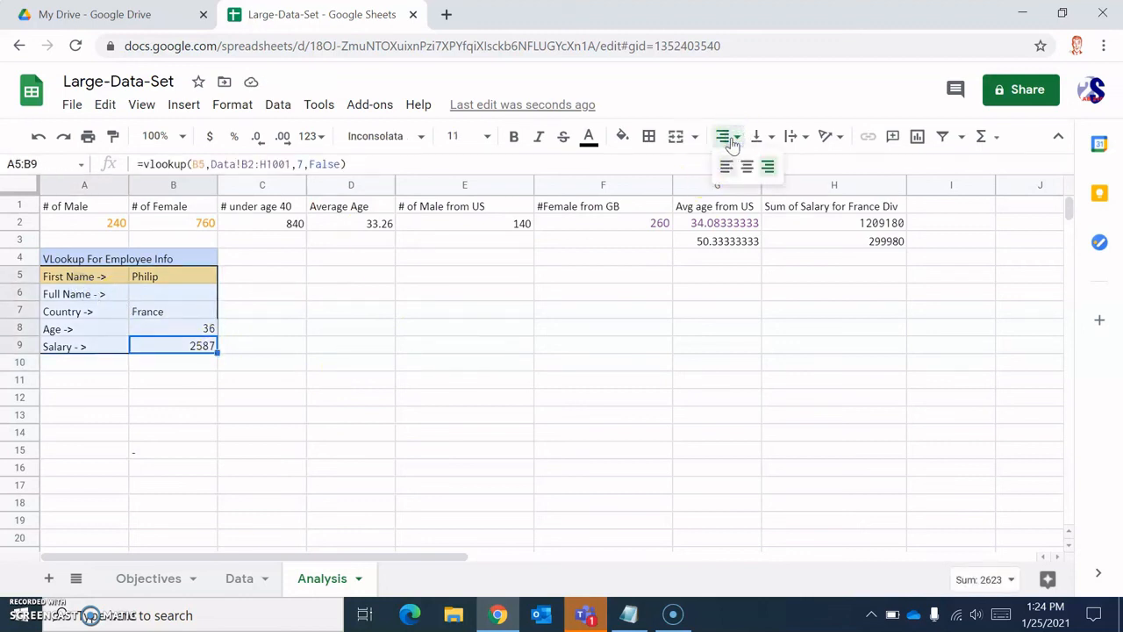
pyautogui.click(725, 166)
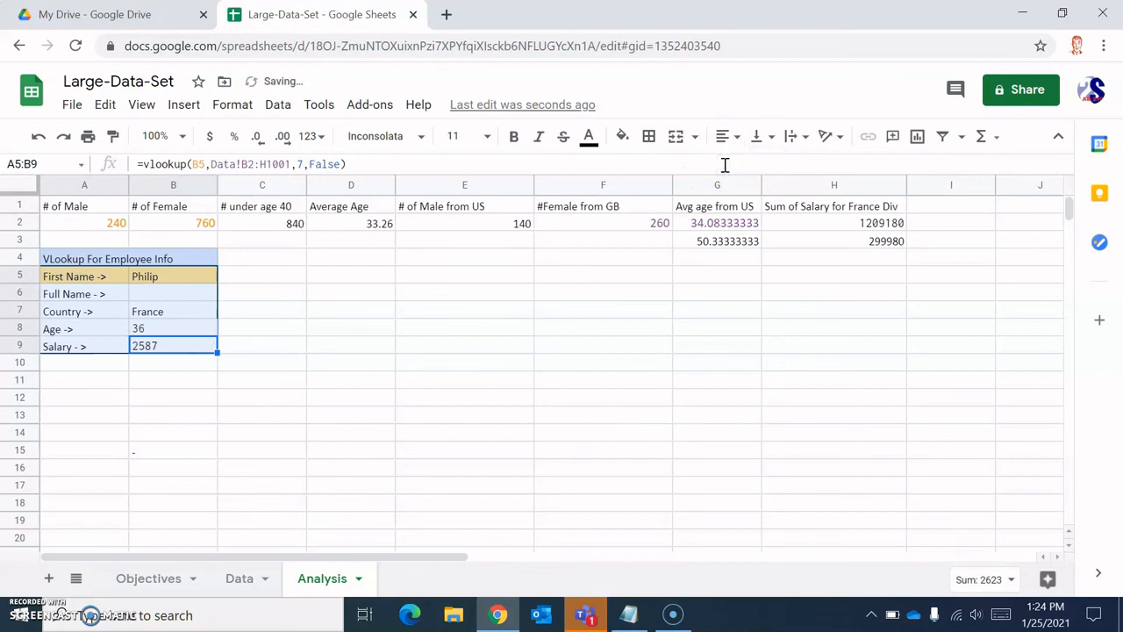
pyautogui.click(371, 396)
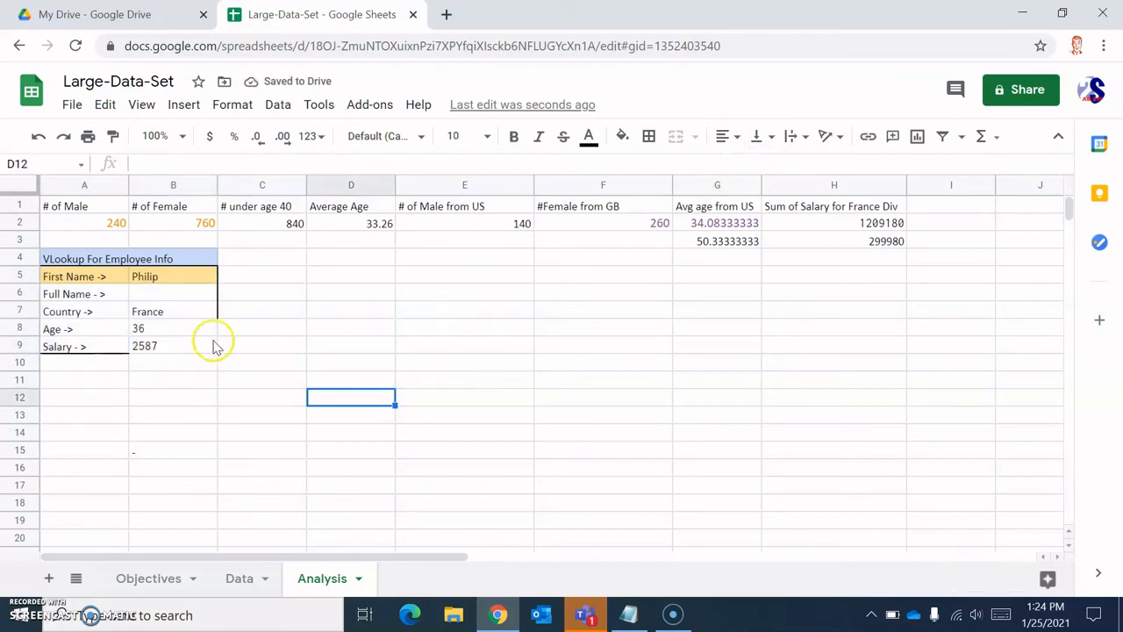
# Apply an outer border around the lookup result rows A6:B9
pyautogui.moveTo(210, 351); pyautogui.dragTo(105, 290)
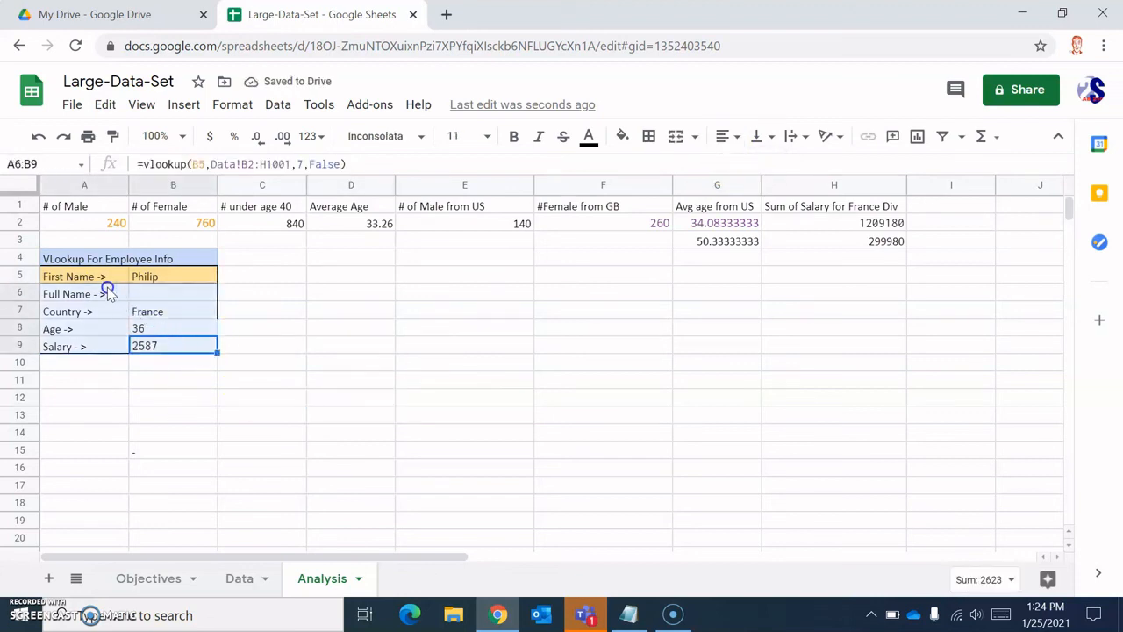
pyautogui.click(649, 137)
pyautogui.click(751, 170)
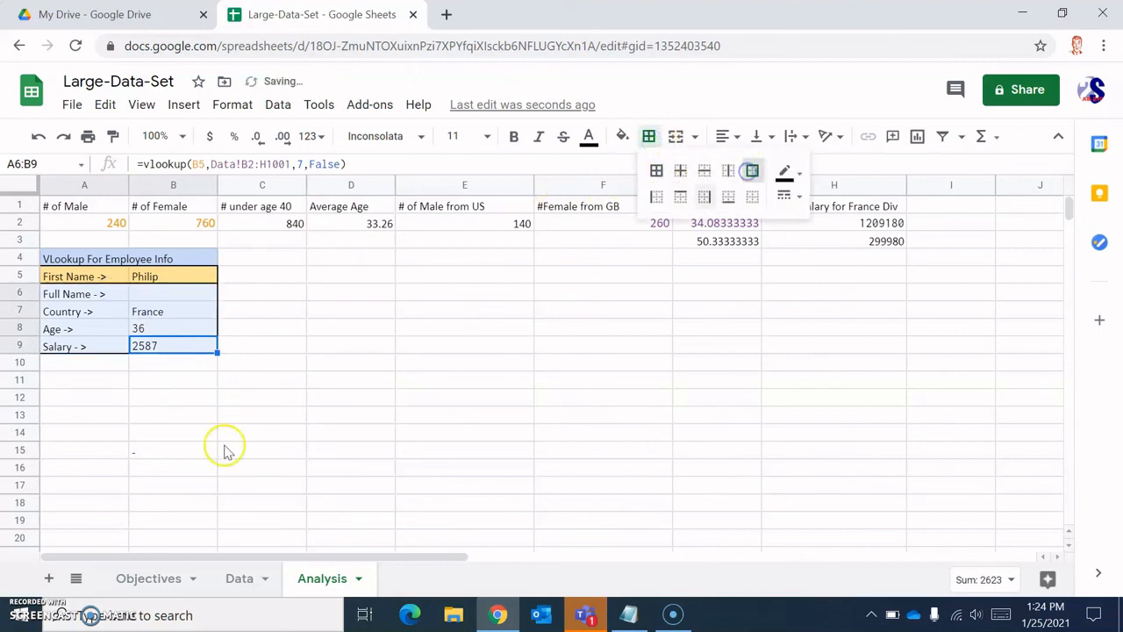
pyautogui.click(136, 498)
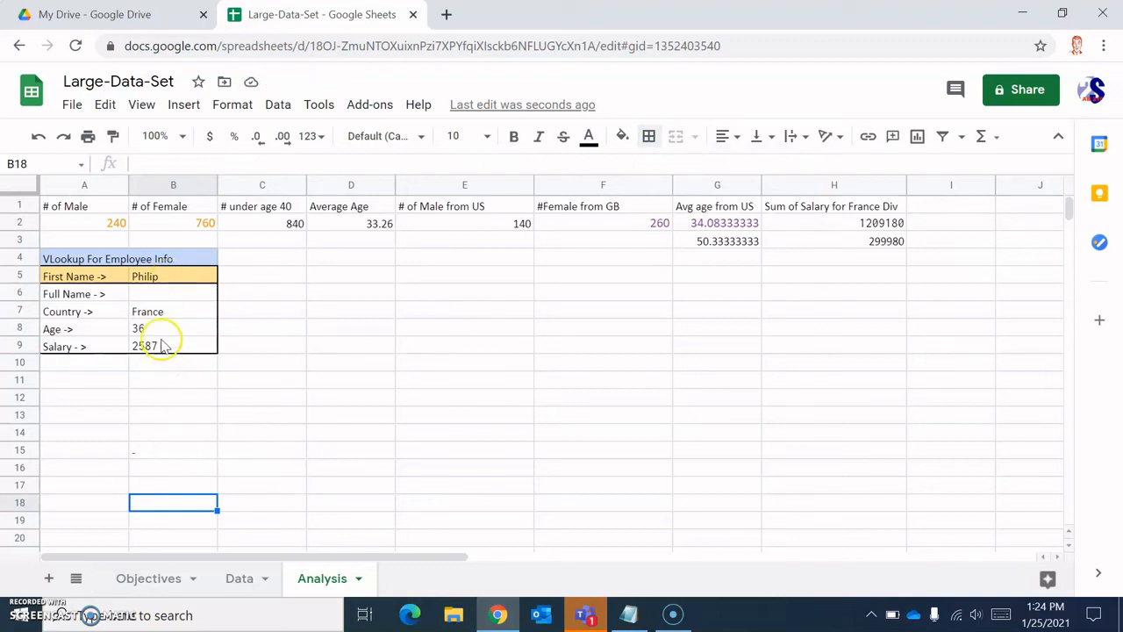
# Replace the first name in B5 with the first name of the employee in row 16 of the Data sheet
pyautogui.click(231, 580)
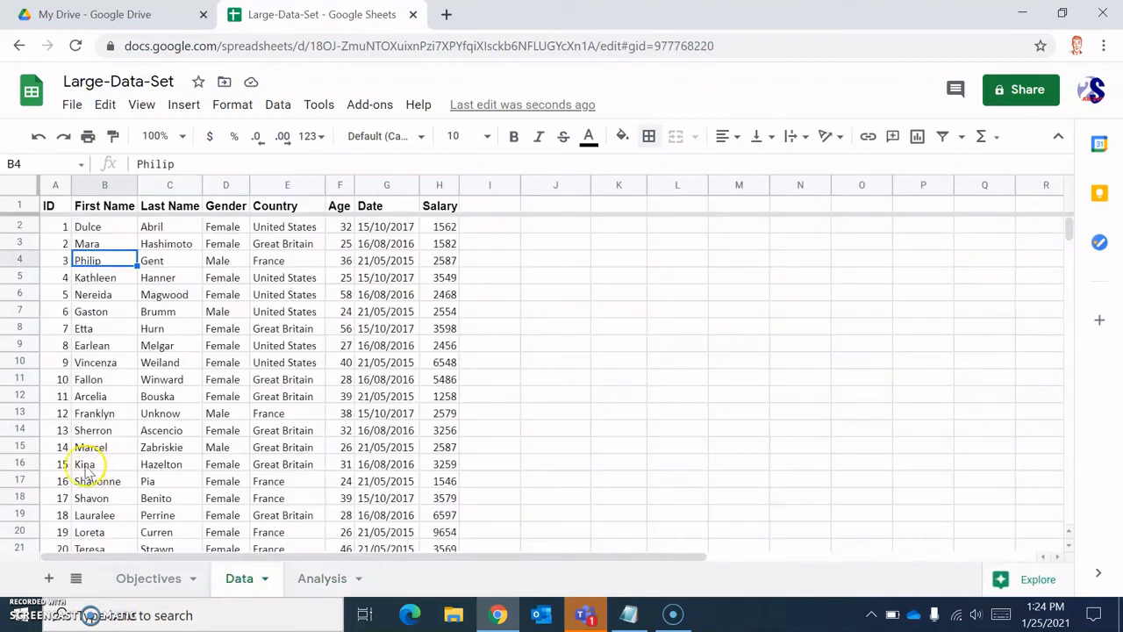
pyautogui.click(316, 580)
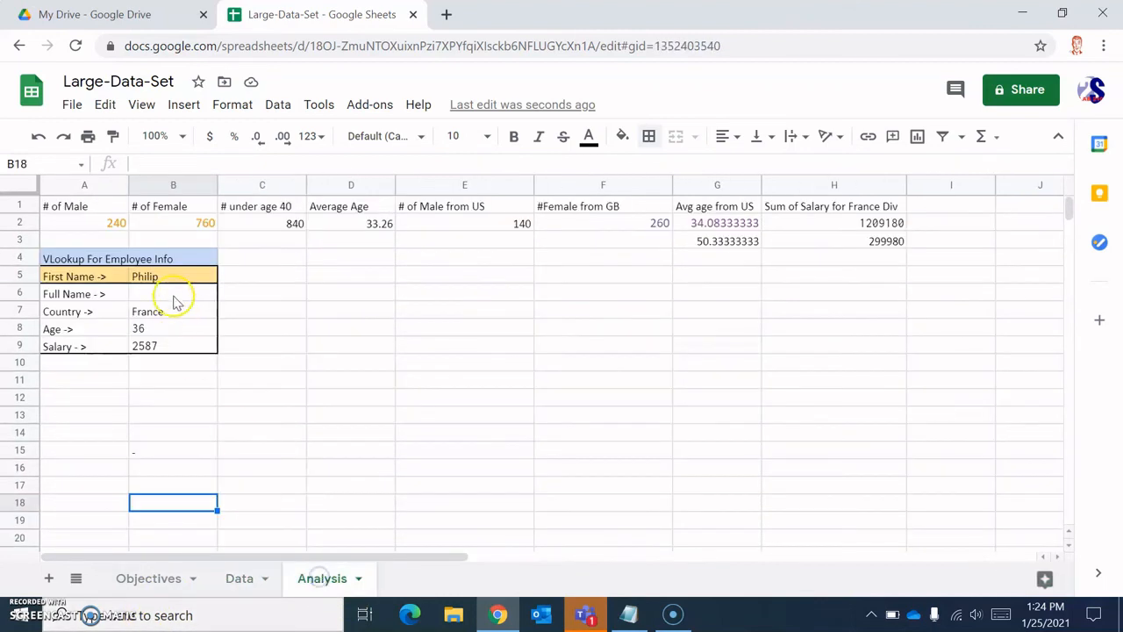
pyautogui.click(174, 279)
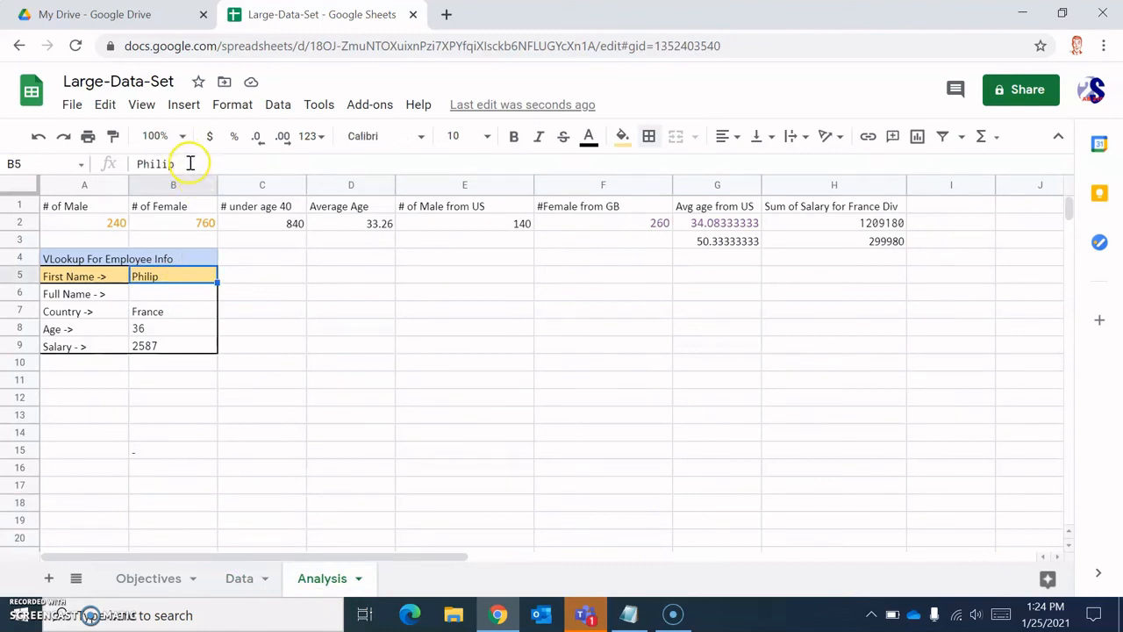
pyautogui.moveTo(190, 163); pyautogui.dragTo(114, 158)
pyautogui.write('Kina')
pyautogui.press('Return')
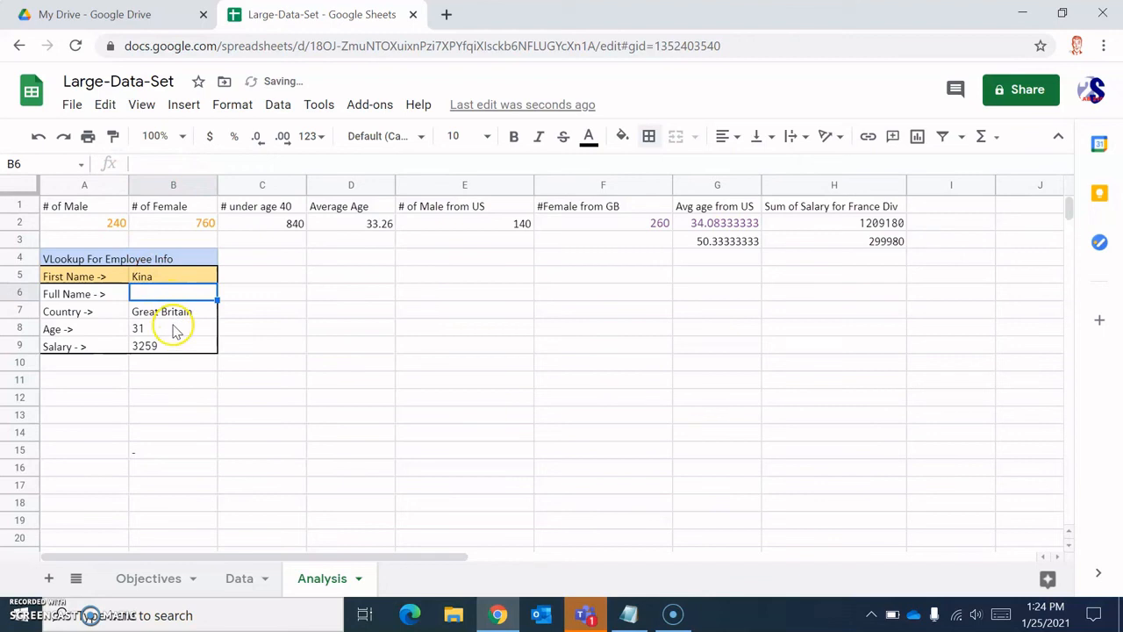
# Compare the looked-up country, age and salary with the employee's record in row 16 of the Data sheet
pyautogui.click(239, 578)
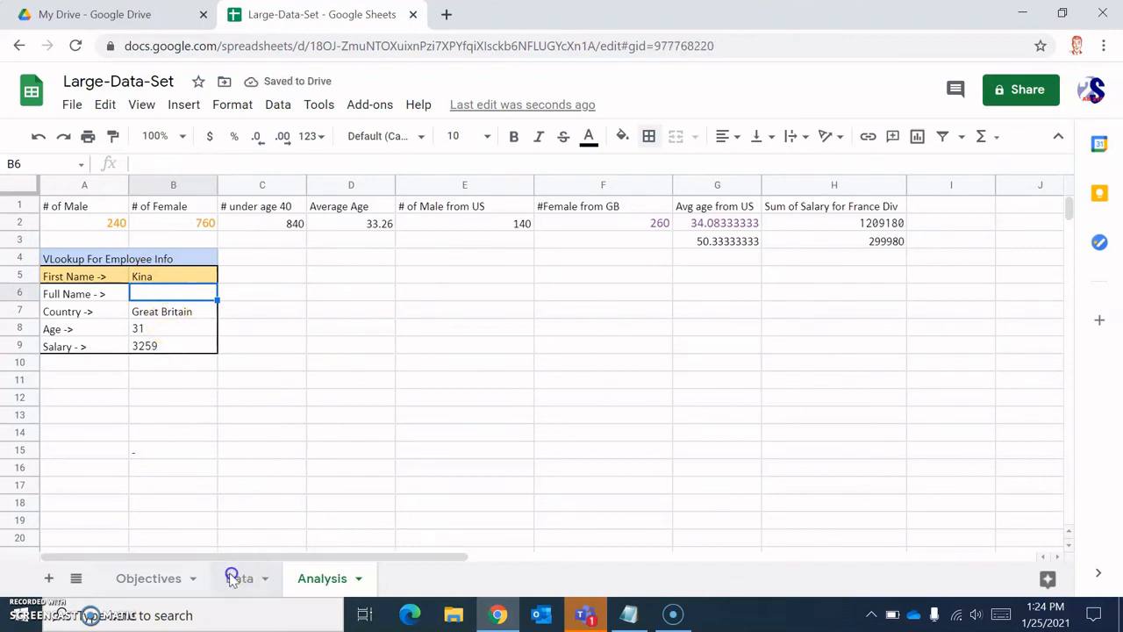
pyautogui.click(24, 463)
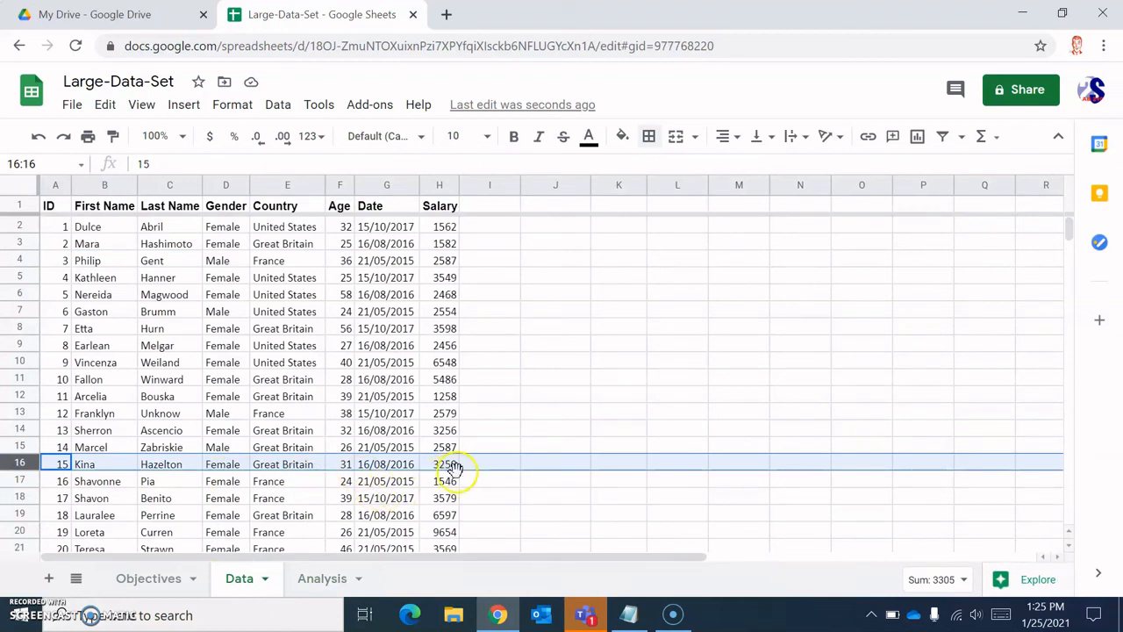
pyautogui.click(311, 579)
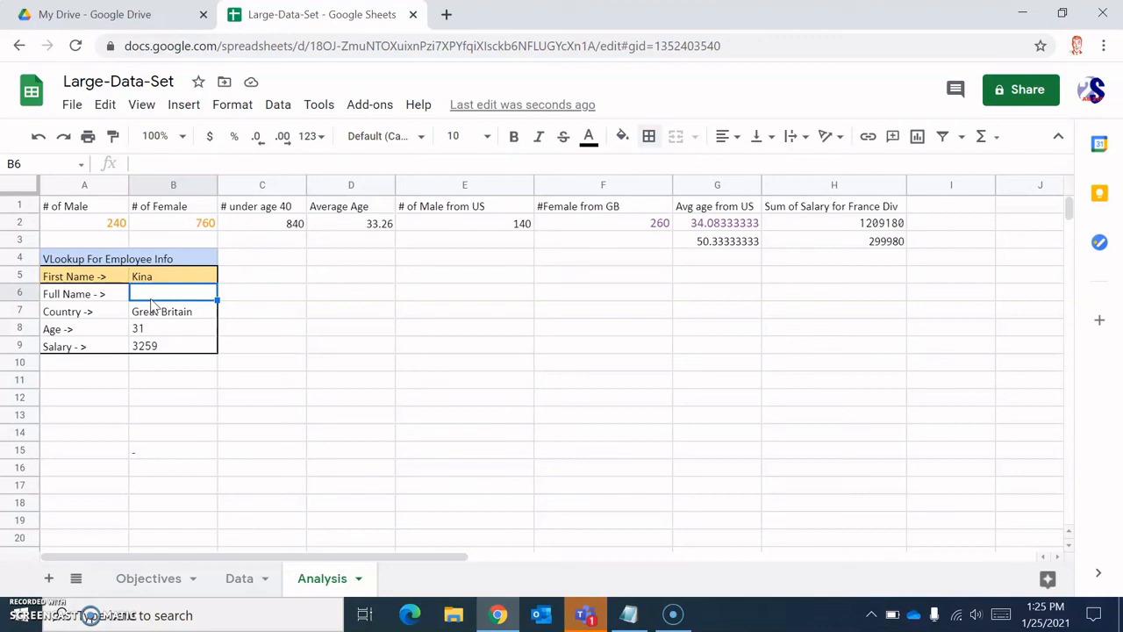
# Start a CONCATENATE formula in B6 that joins the first name in B5 with a space
pyautogui.write('=c')
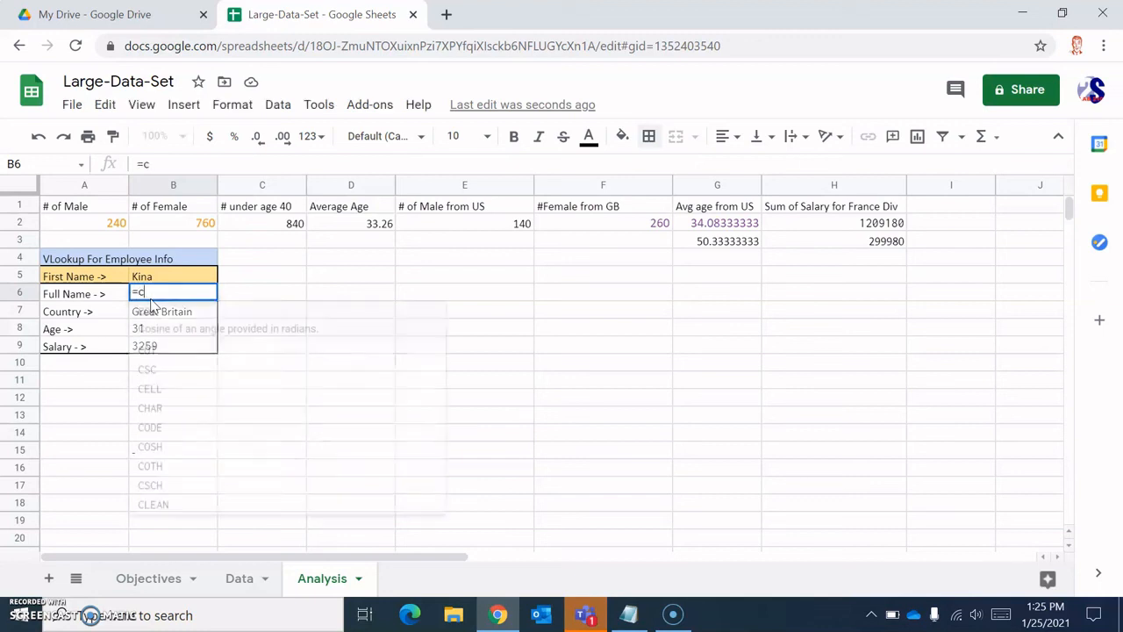
pyautogui.write('onca')
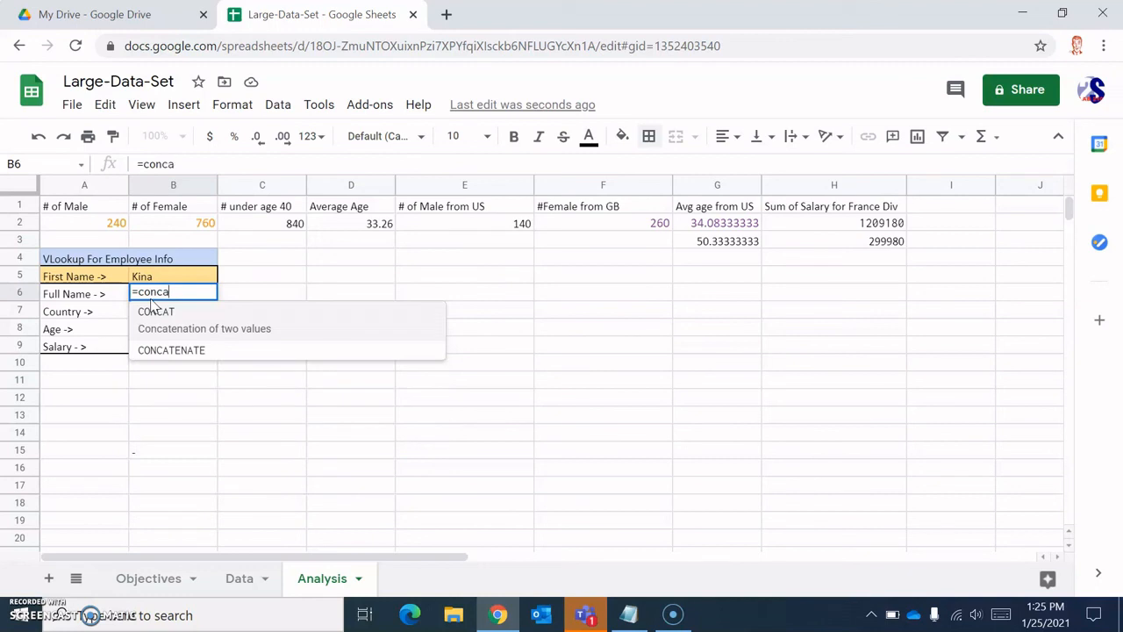
pyautogui.write('tenate(')
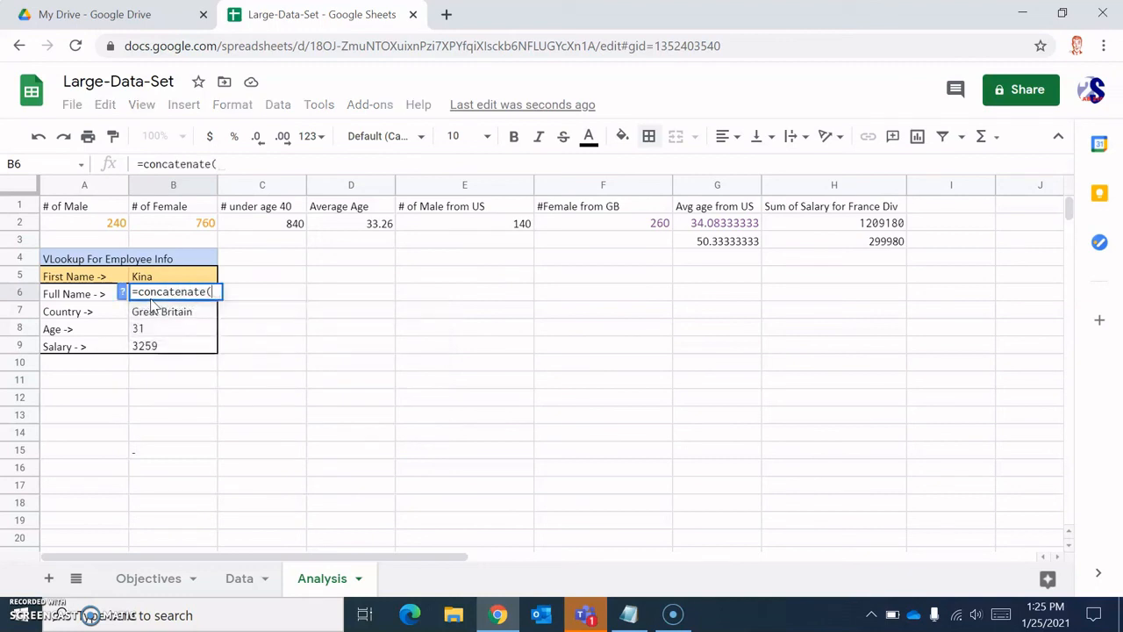
pyautogui.click(122, 293)
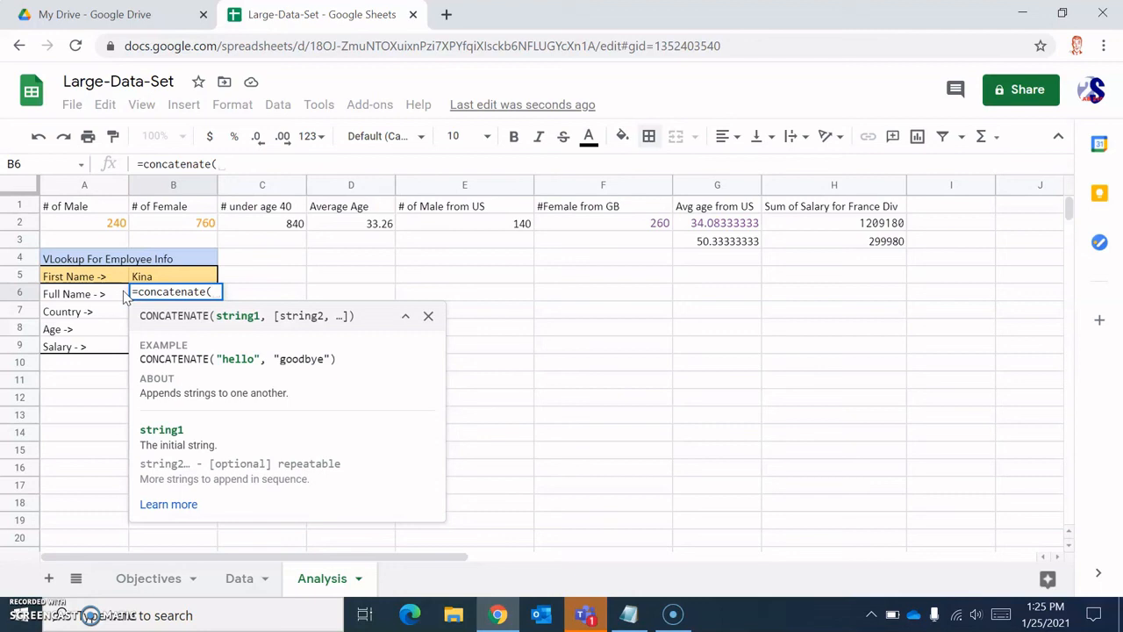
pyautogui.write('B')
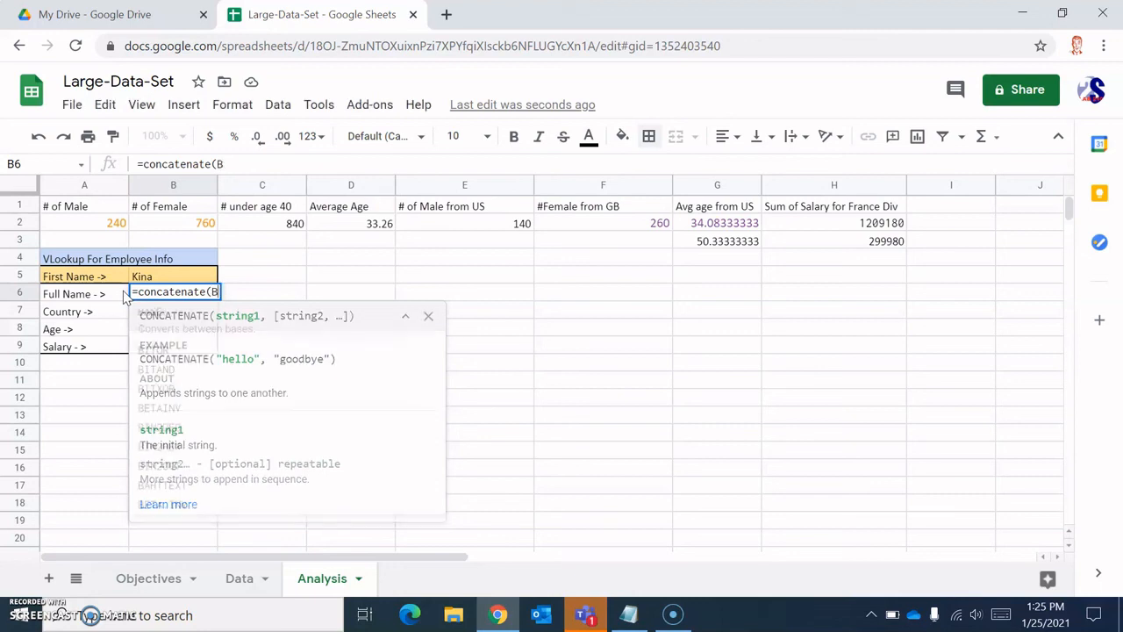
pyautogui.write('5,')
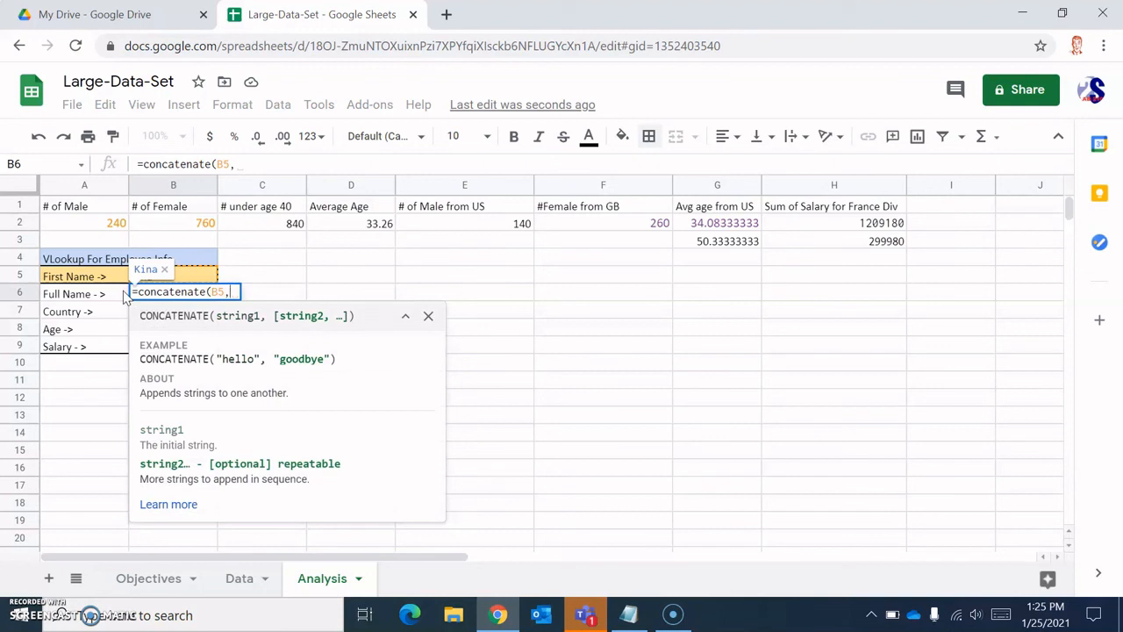
pyautogui.write('" "')
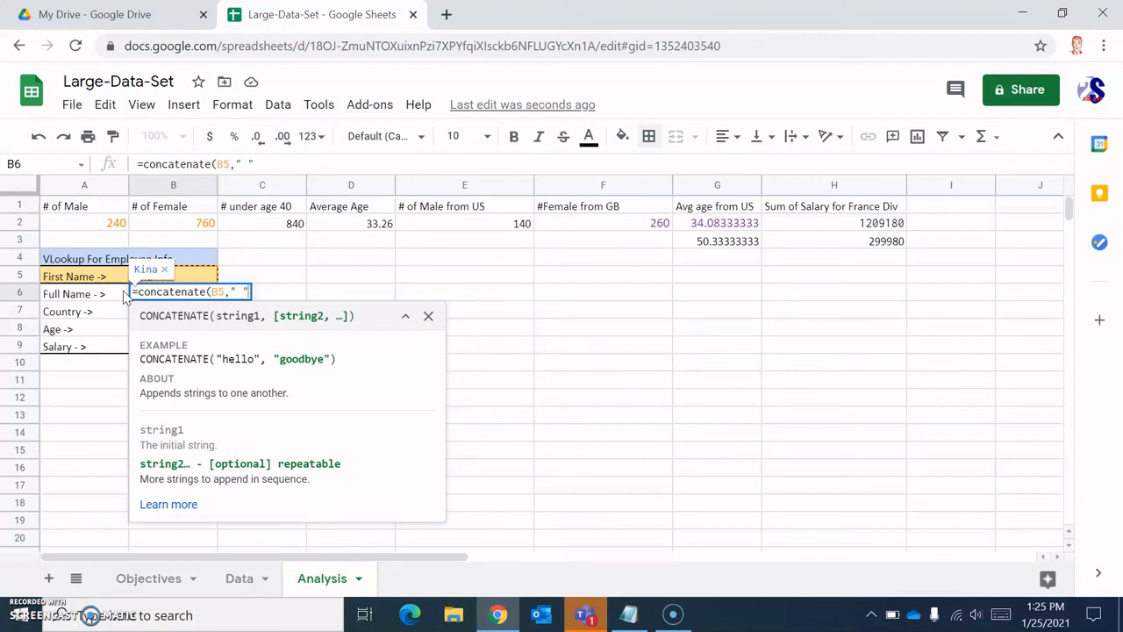
pyautogui.write(',')
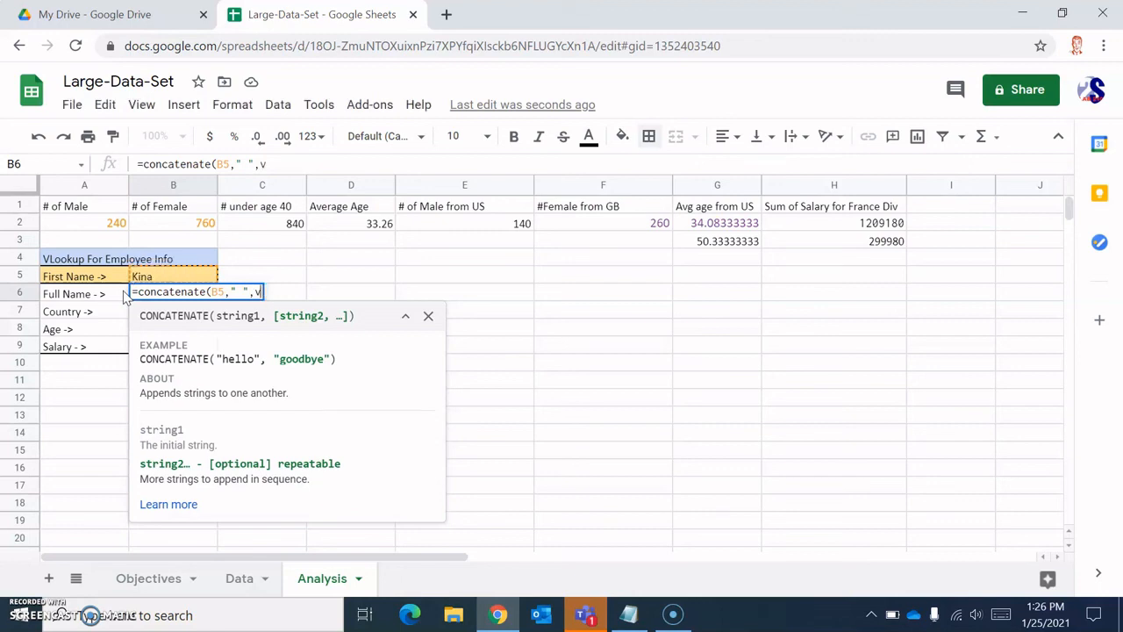
# Nest a VLOOKUP as the formula's next string, searching for B5 in the range Data!B2:H1001
pyautogui.write('vlookup')
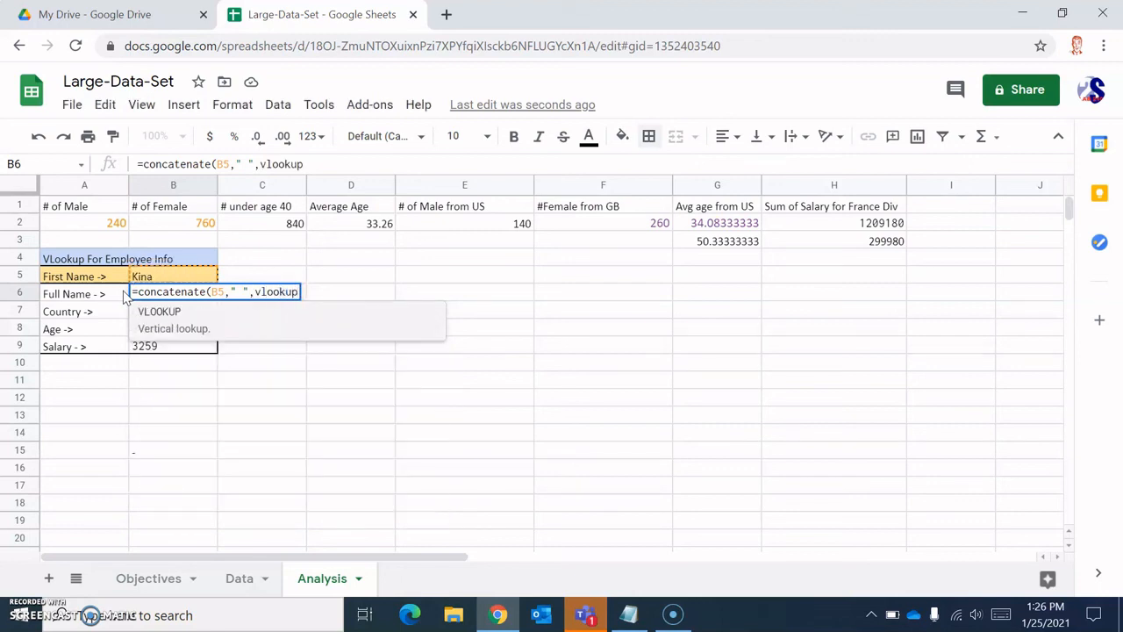
pyautogui.write('(')
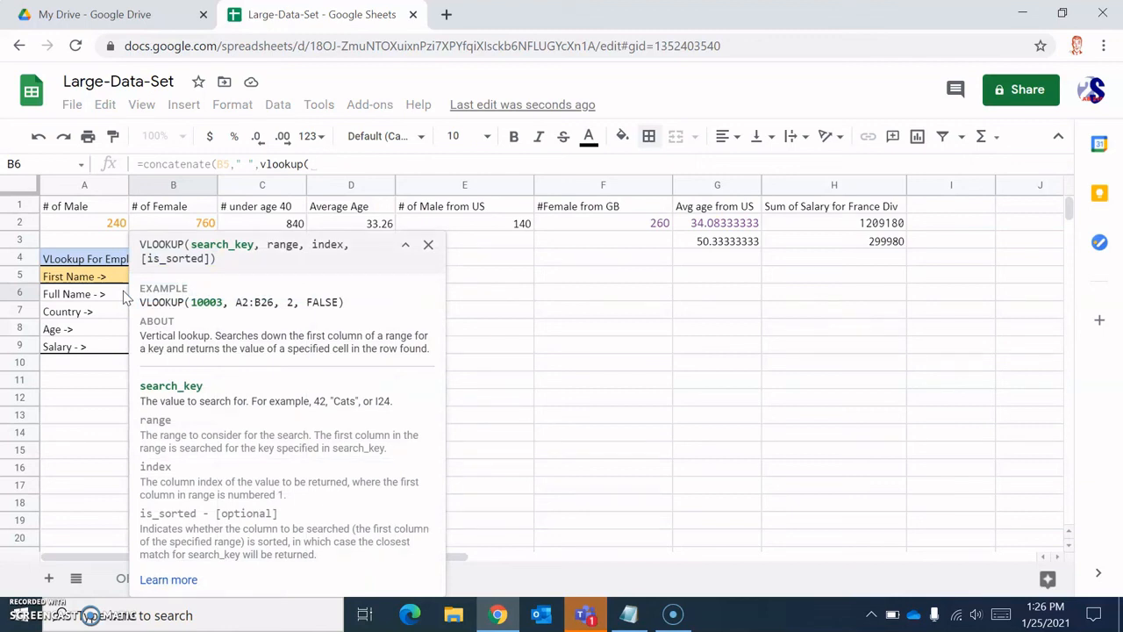
pyautogui.write('B5')
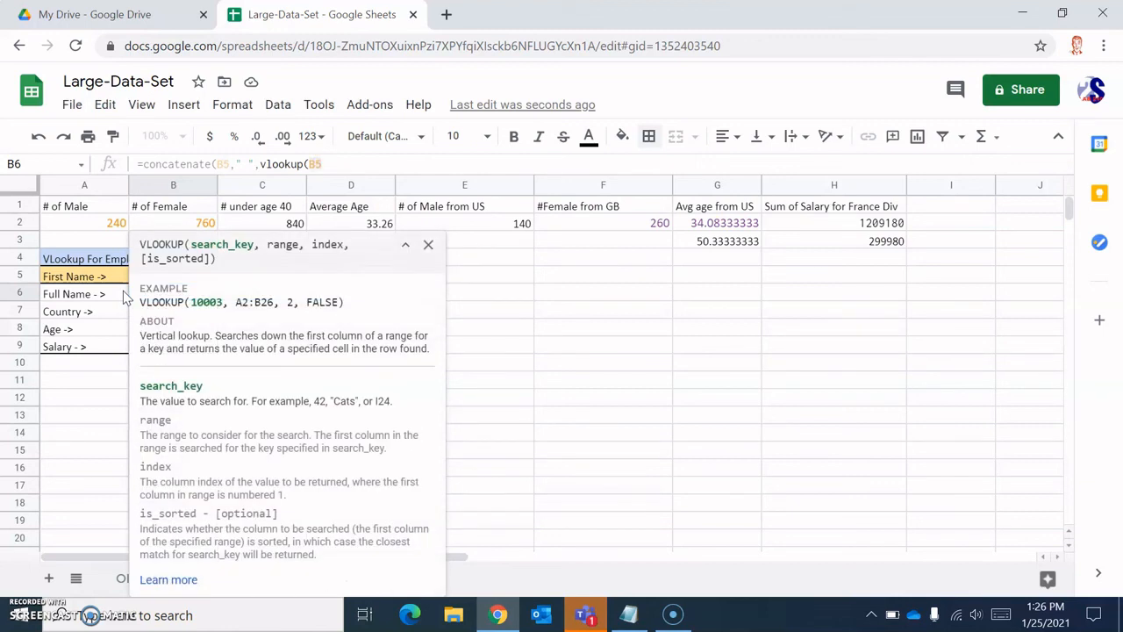
pyautogui.write(',')
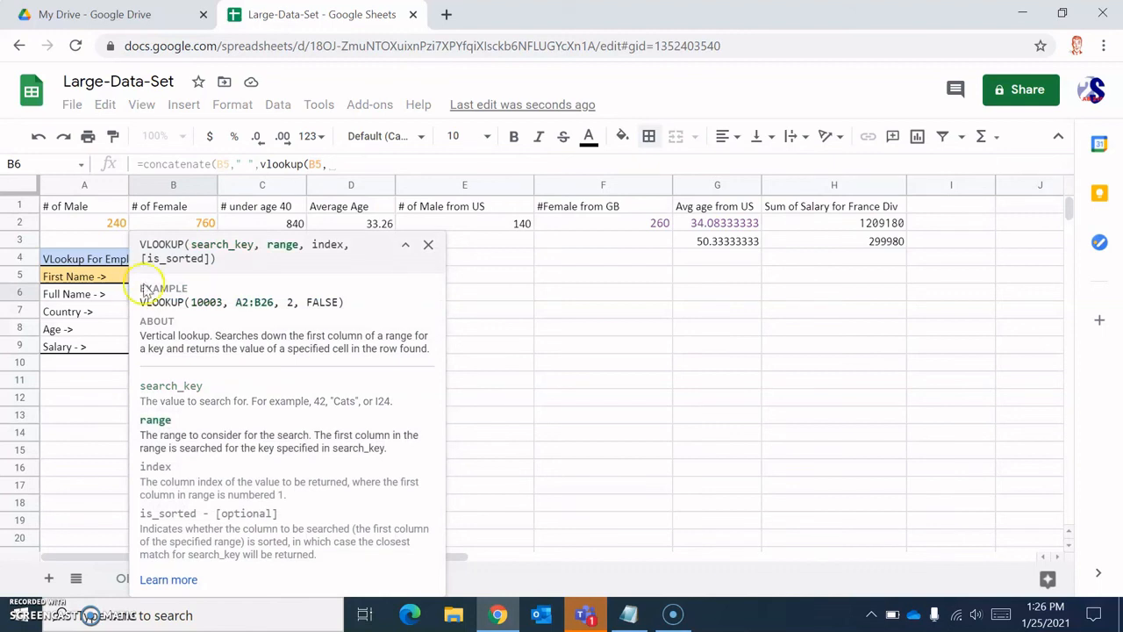
pyautogui.click(429, 244)
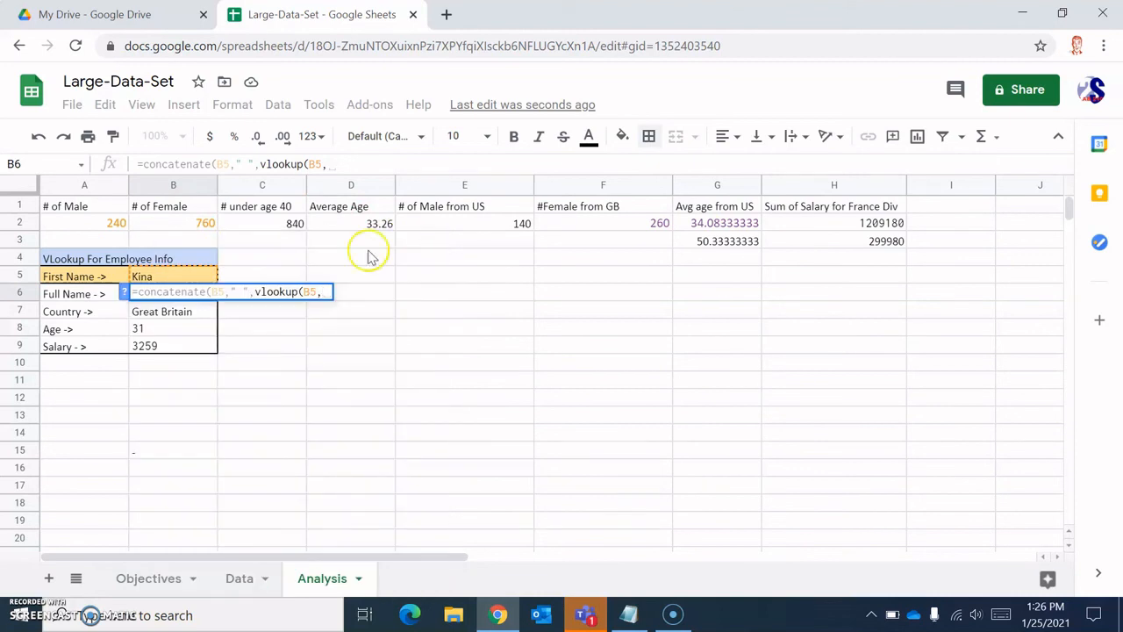
pyautogui.click(230, 582)
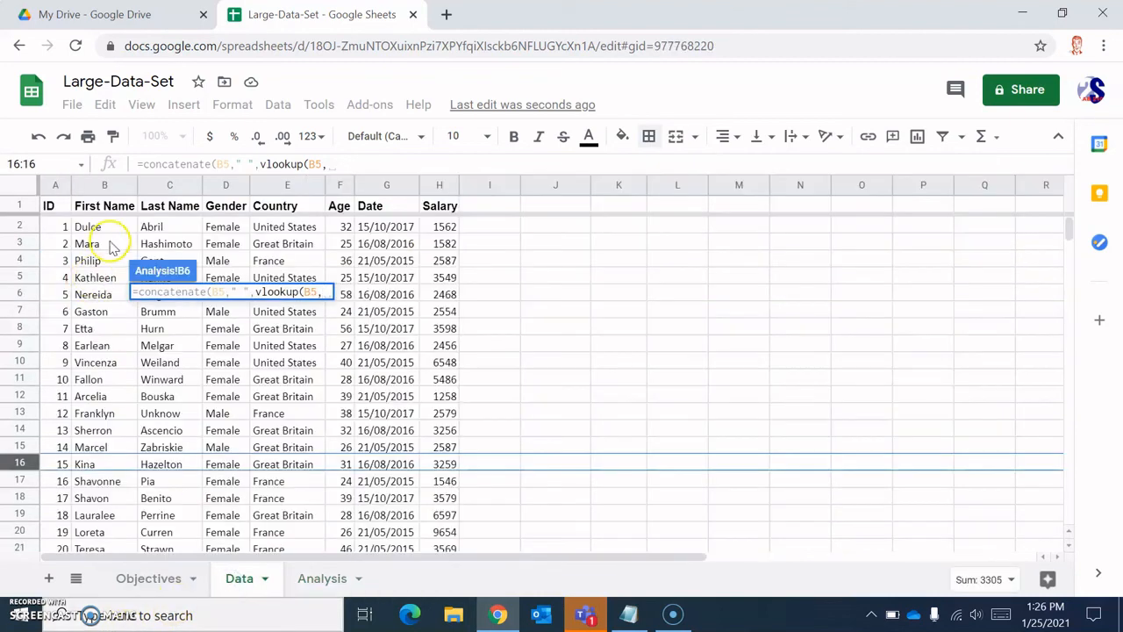
pyautogui.moveTo(97, 226); pyautogui.dragTo(441, 426)
pyautogui.click(406, 163)
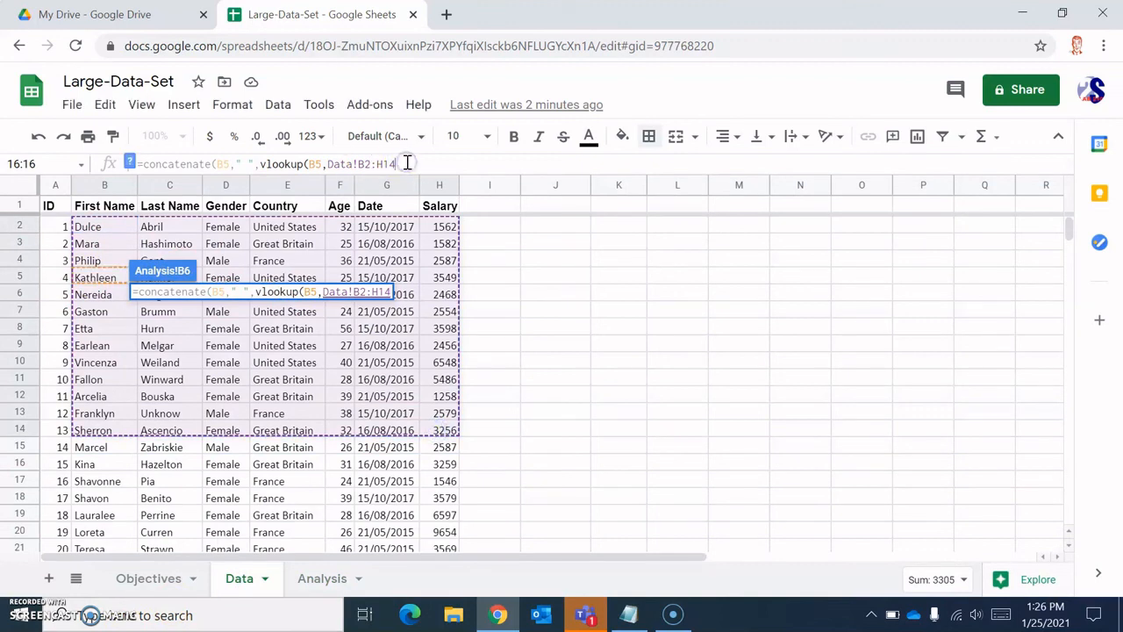
pyautogui.press('BackSpace')
pyautogui.write('001')
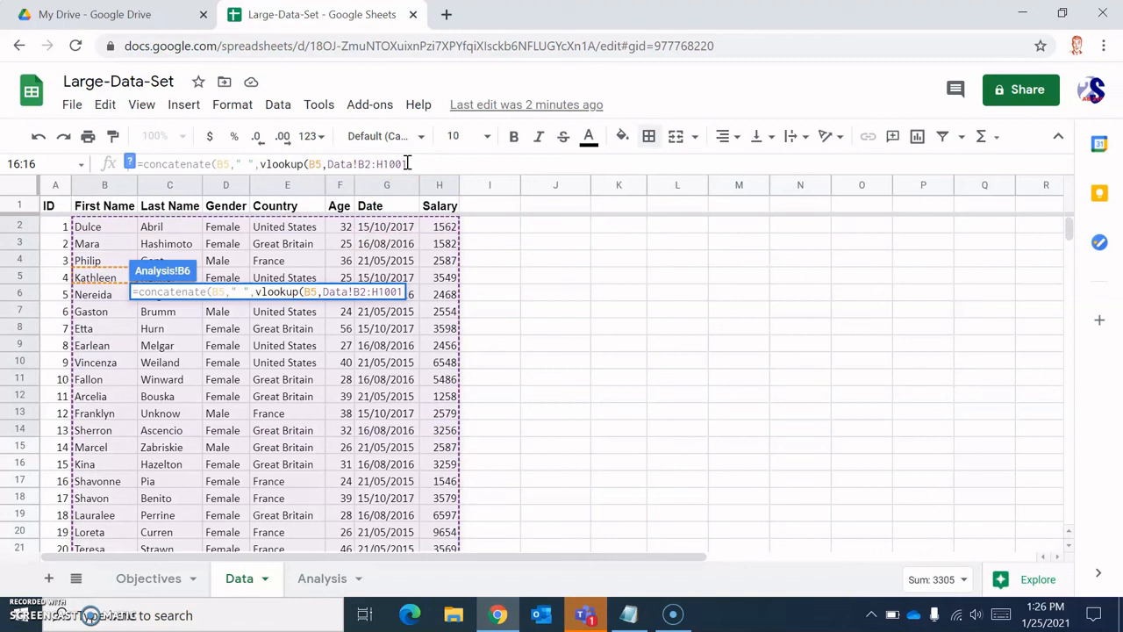
# Complete the nested VLOOKUP with column index 1 and false for an exact match, and commit the full-name formula
pyautogui.write(',')
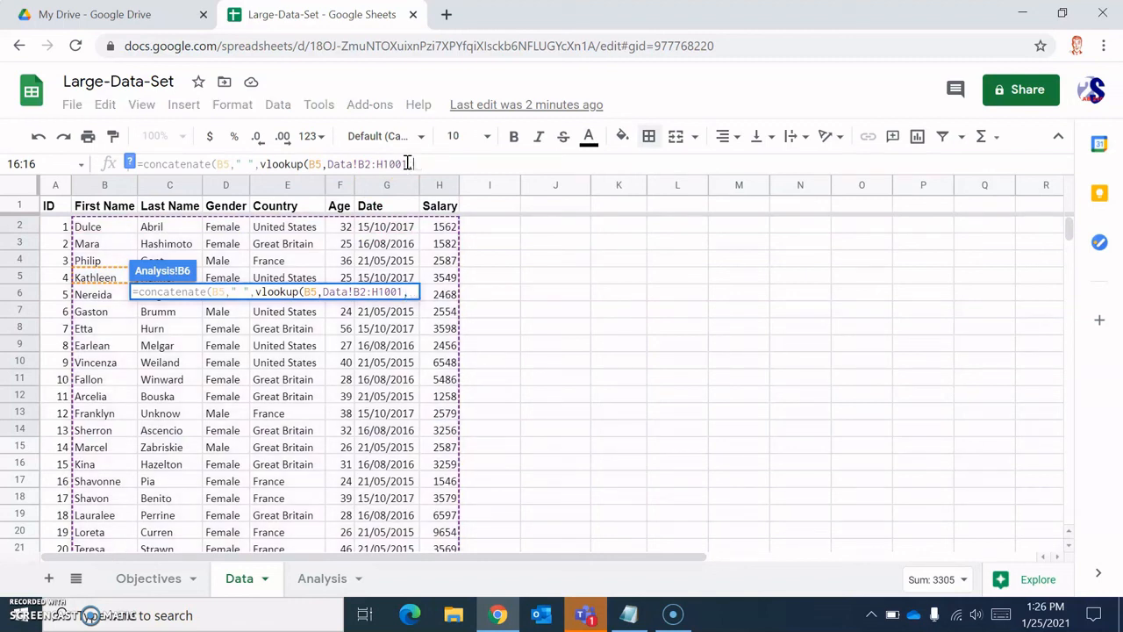
pyautogui.write('1')
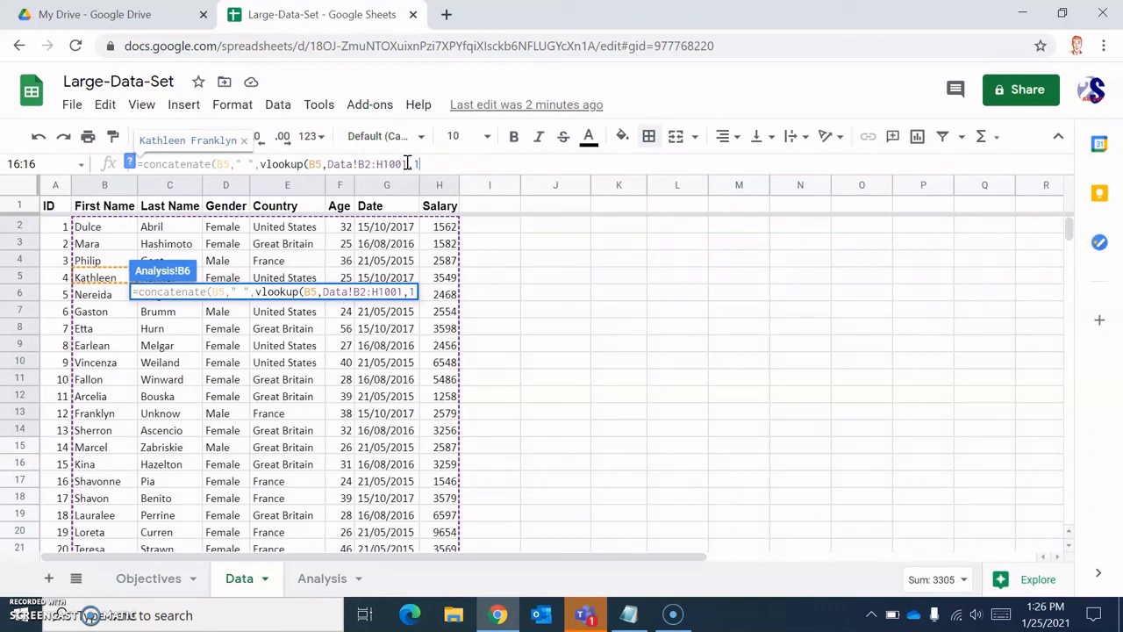
pyautogui.write(',f')
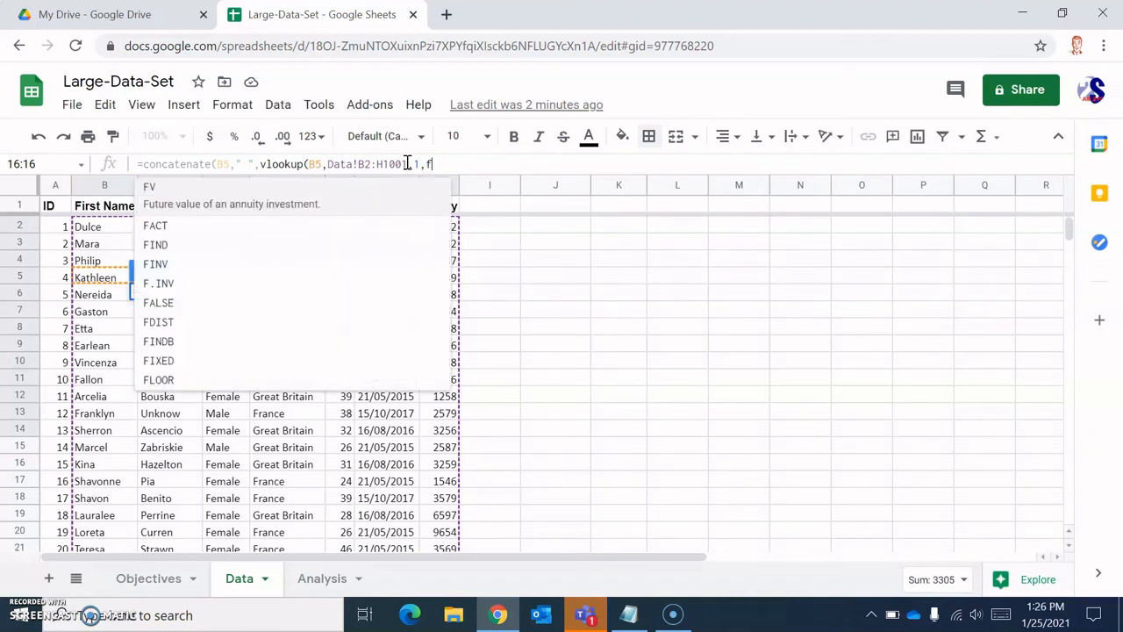
pyautogui.write('alse')
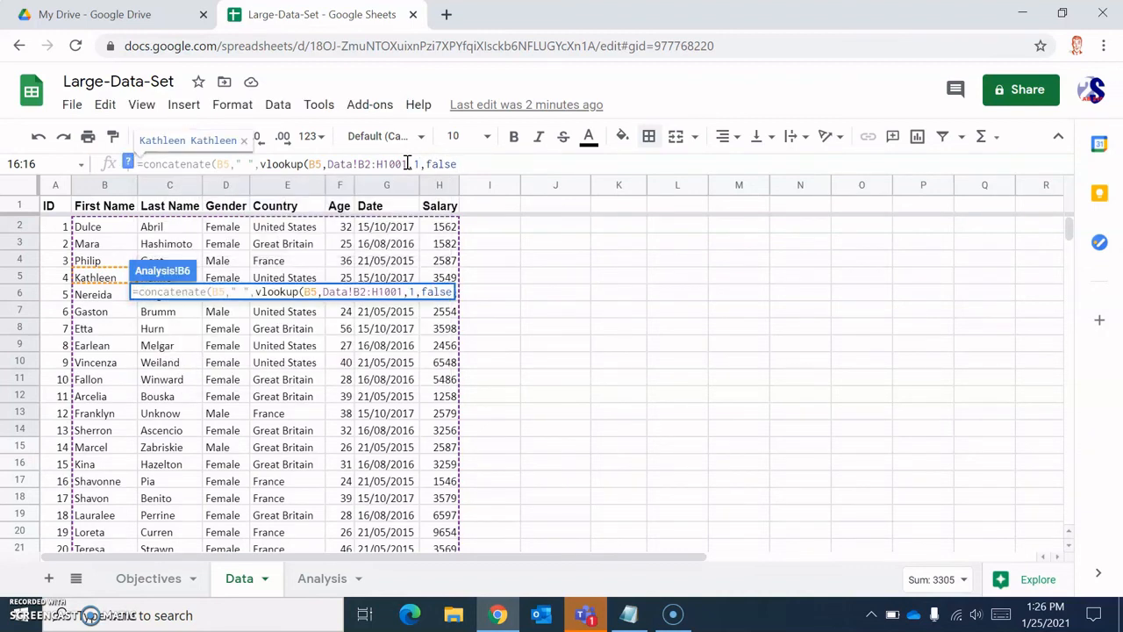
pyautogui.write(')')
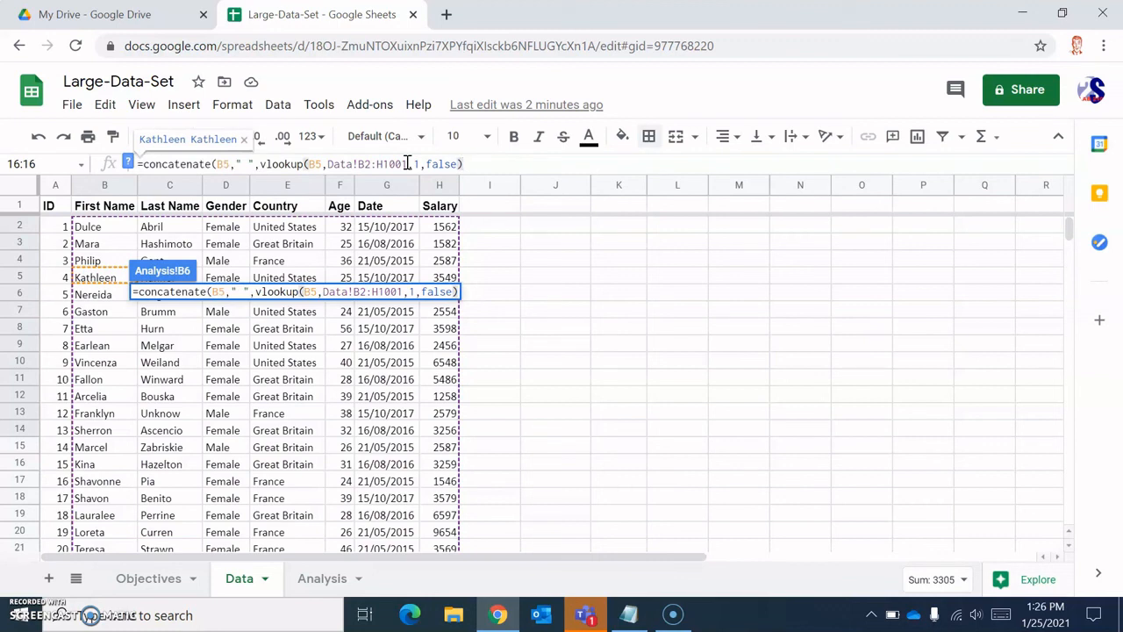
pyautogui.press('Return')
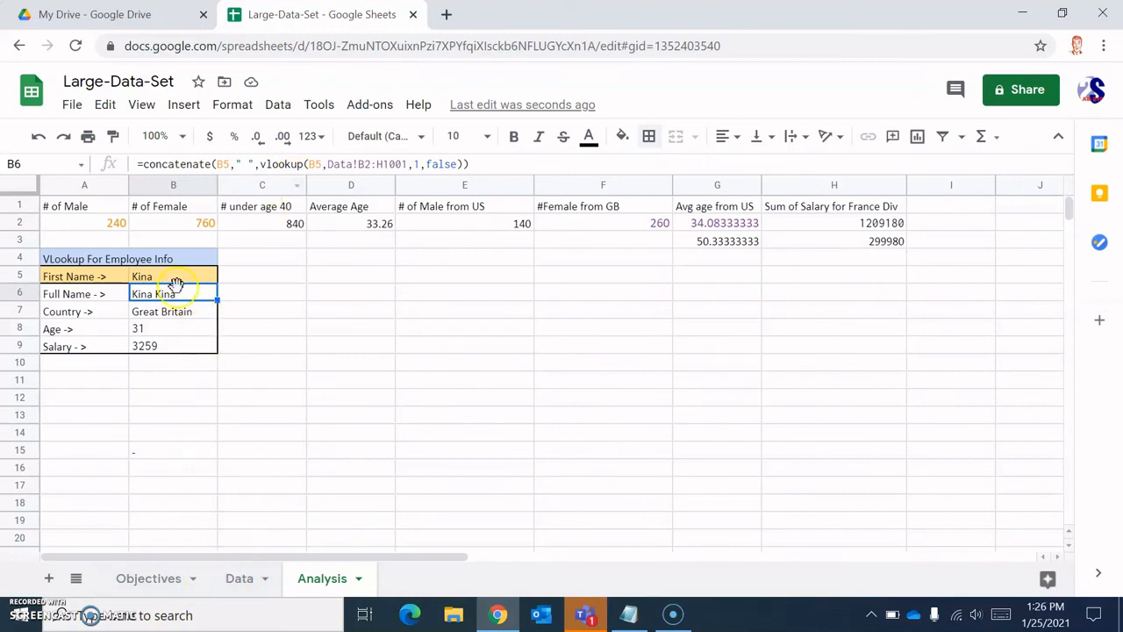
# Set the VLOOKUP column index in the B6 formula to 2 so it returns the last name
pyautogui.click(419, 163)
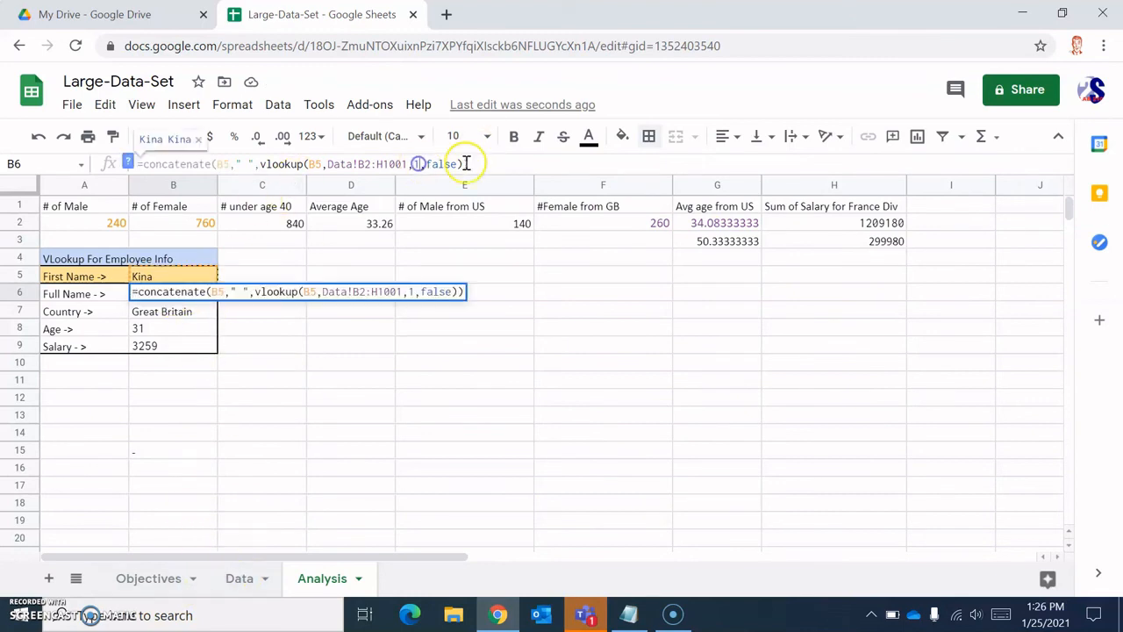
pyautogui.press('BackSpace')
pyautogui.write('2')
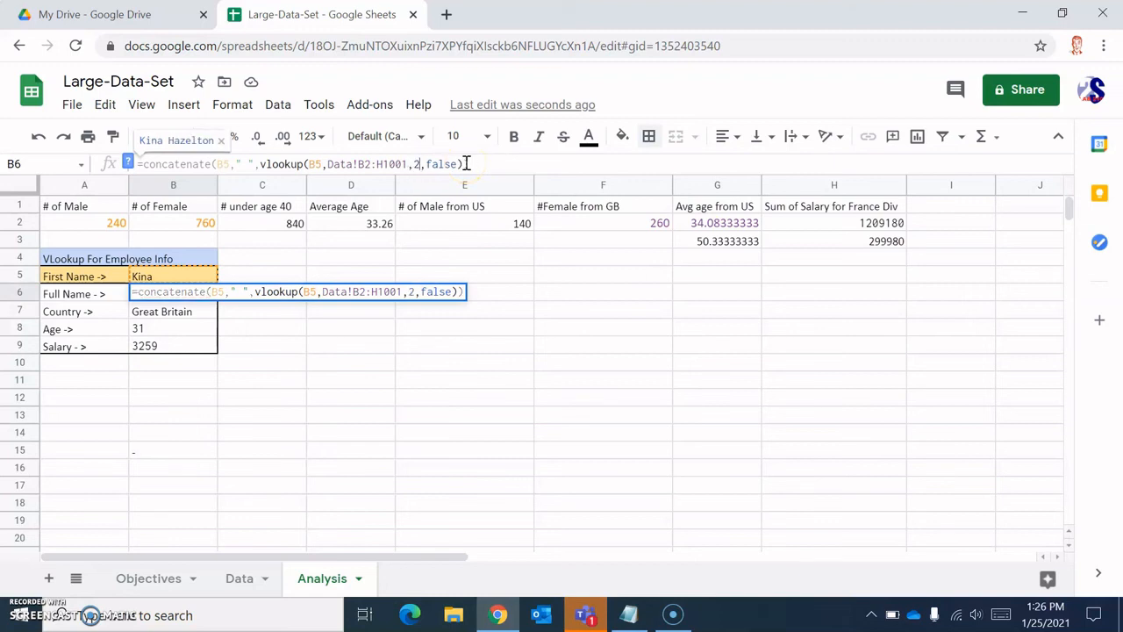
pyautogui.press('Return')
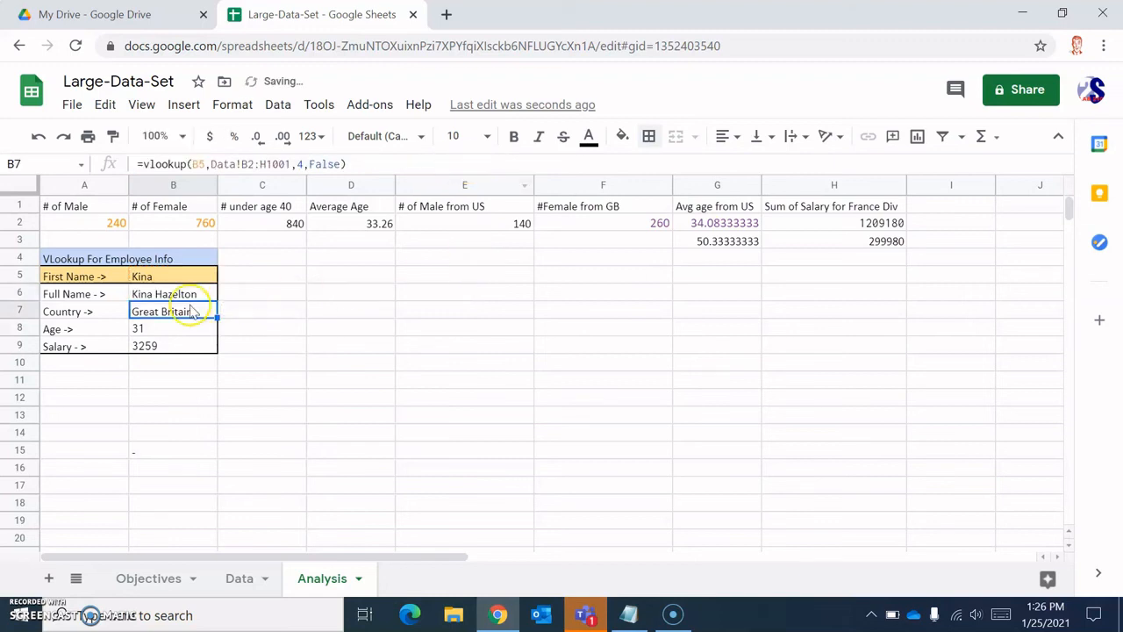
# Check the full name in B6 against the last name in row 16 of the Data sheet
pyautogui.click(241, 578)
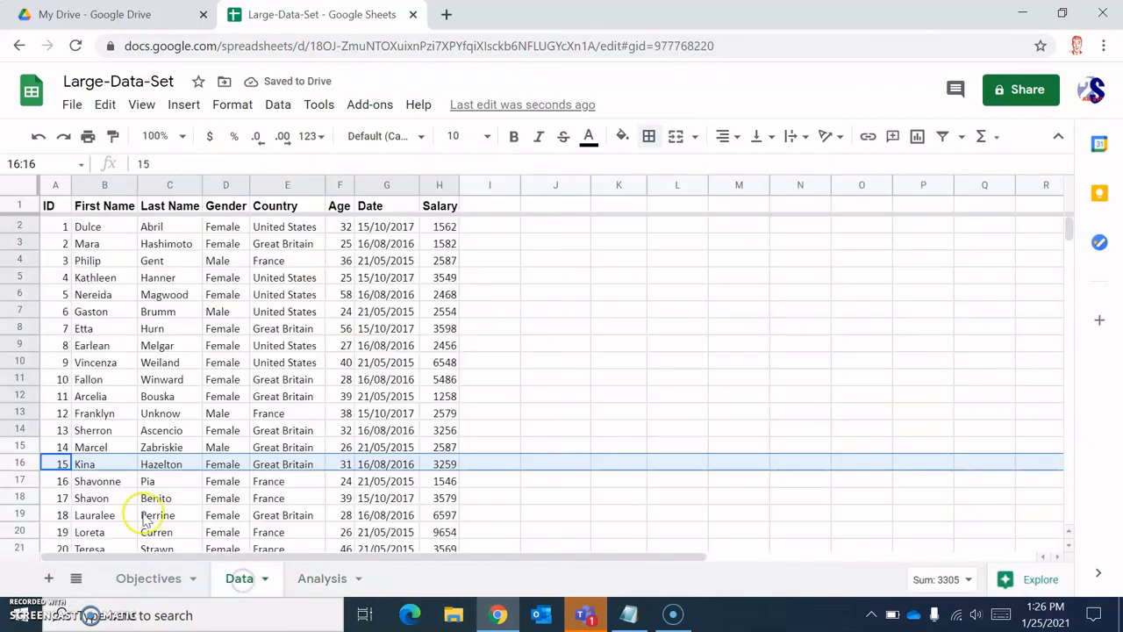
pyautogui.click(160, 471)
pyautogui.click(317, 576)
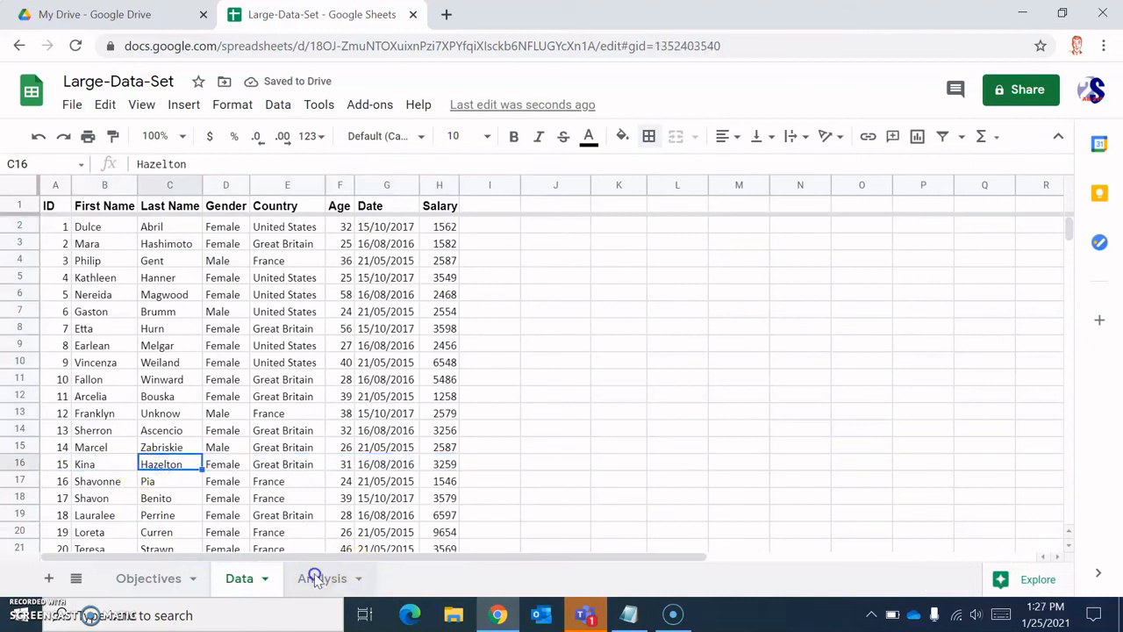
pyautogui.click(200, 382)
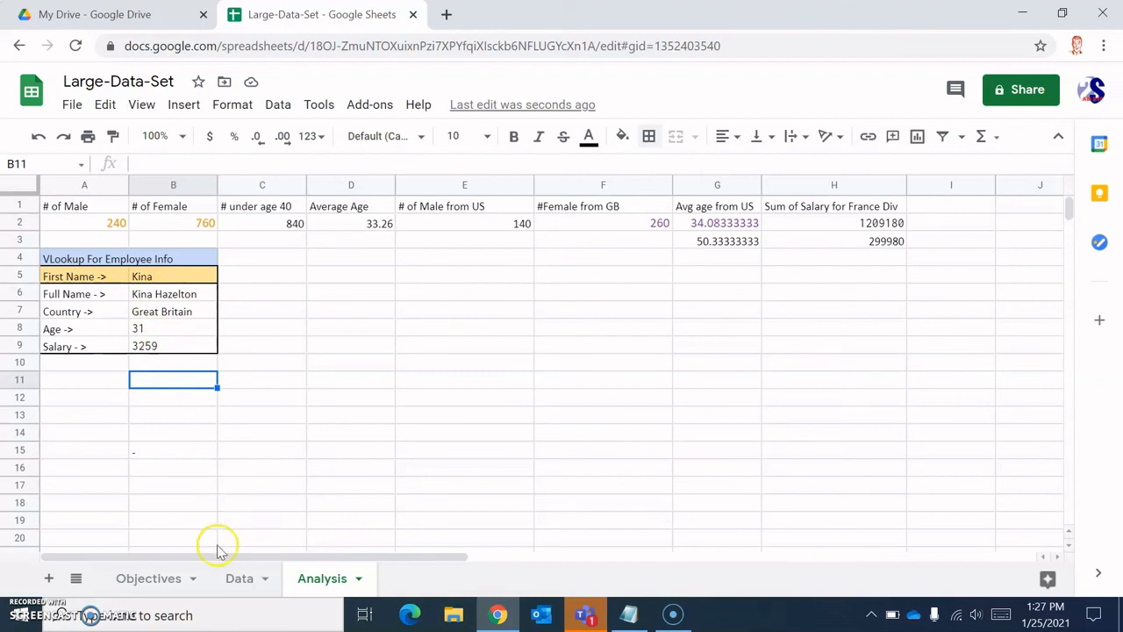
# Replace the first name in B5 with that of the employee in row 141 of the Data sheet, and compare the looked-up details with that record
pyautogui.click(239, 586)
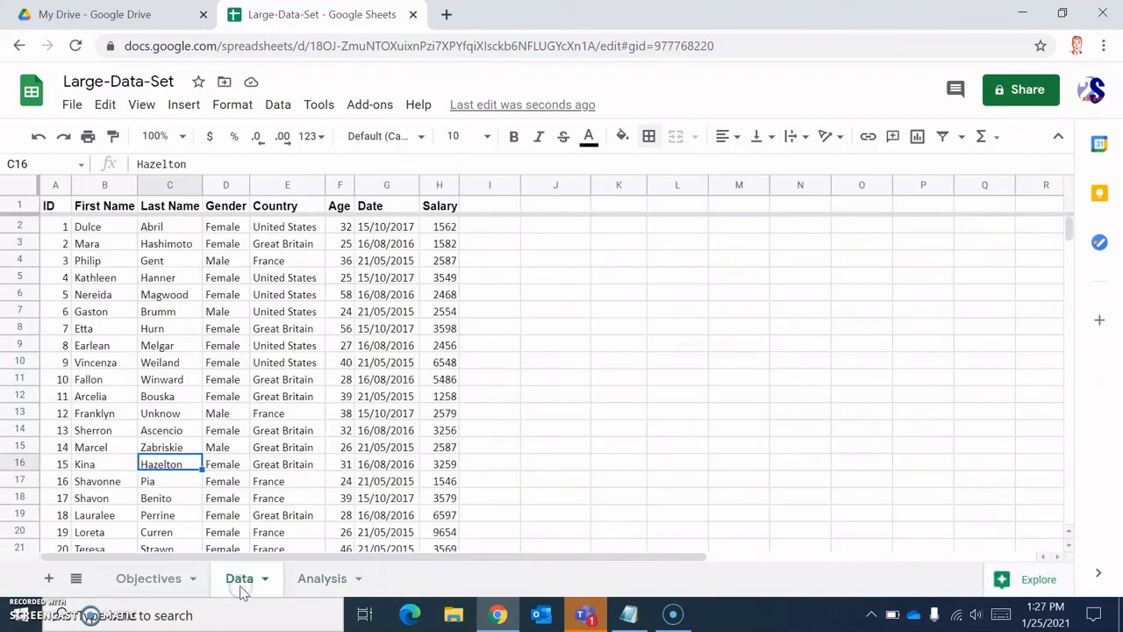
pyautogui.scroll(-10, 221, 421)
pyautogui.scroll(-14, 226, 438)
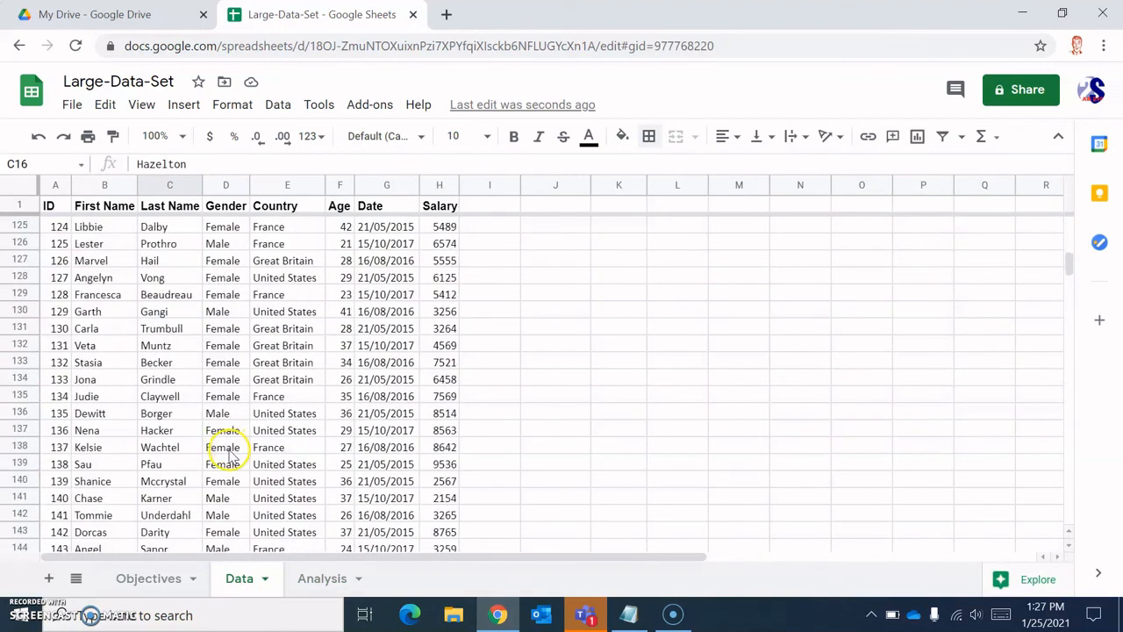
pyautogui.click(80, 497)
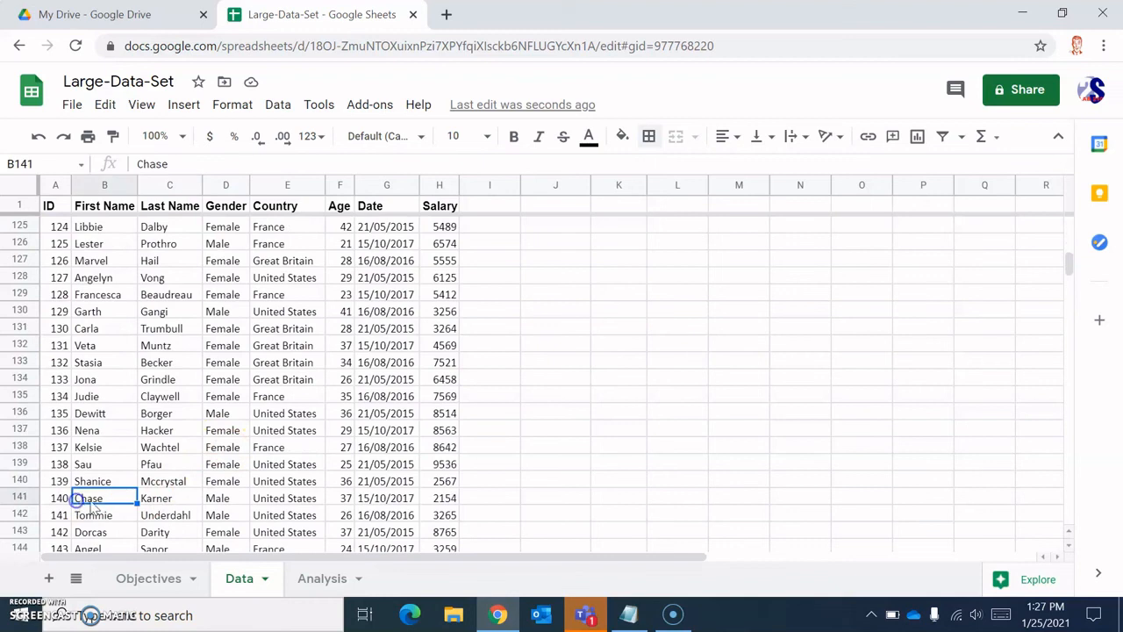
pyautogui.click(20, 498)
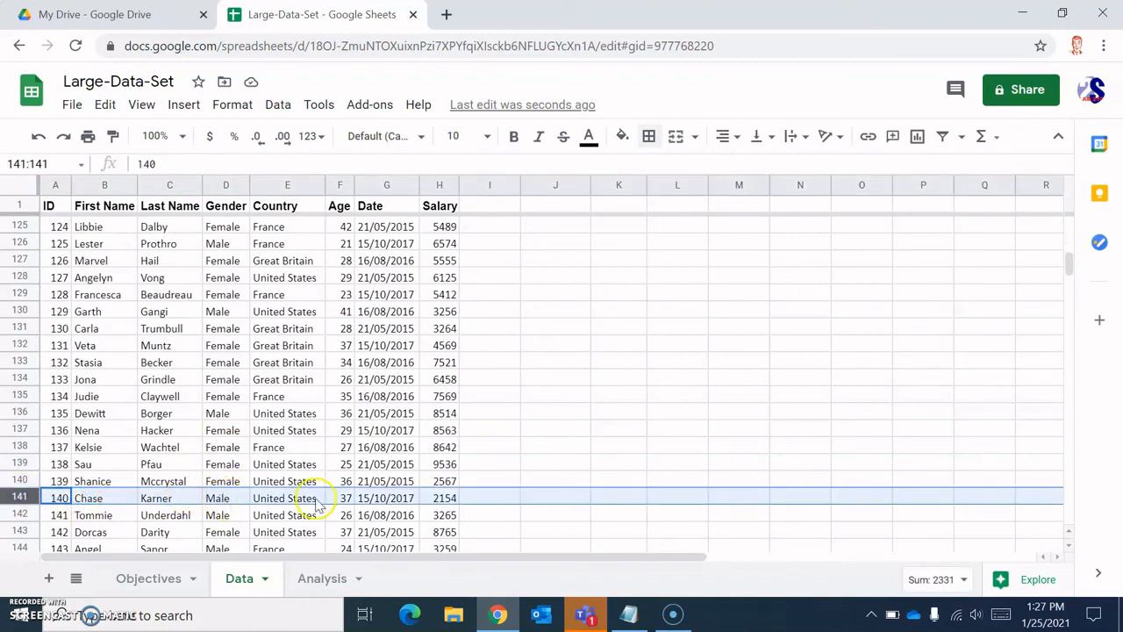
pyautogui.click(325, 586)
pyautogui.click(151, 279)
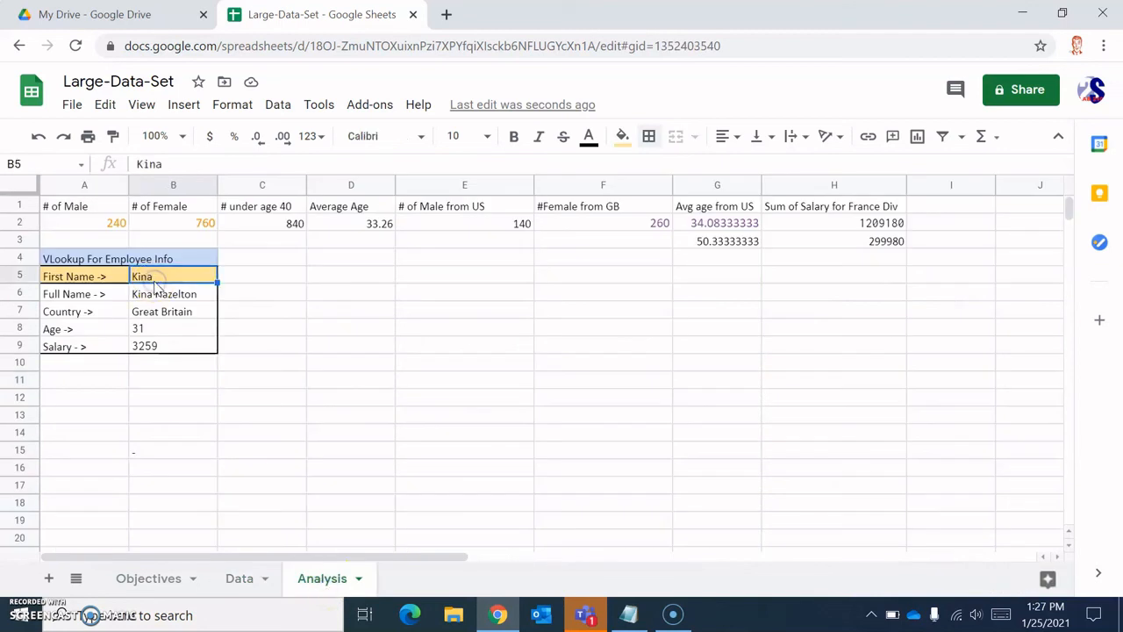
pyautogui.write('Chase')
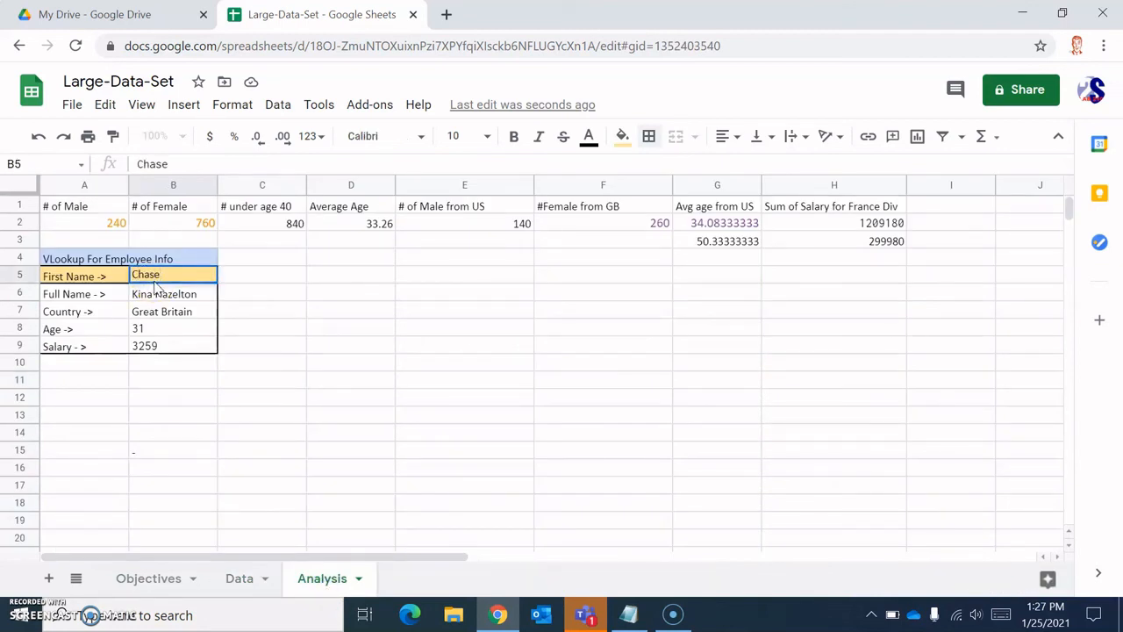
pyautogui.press('Return')
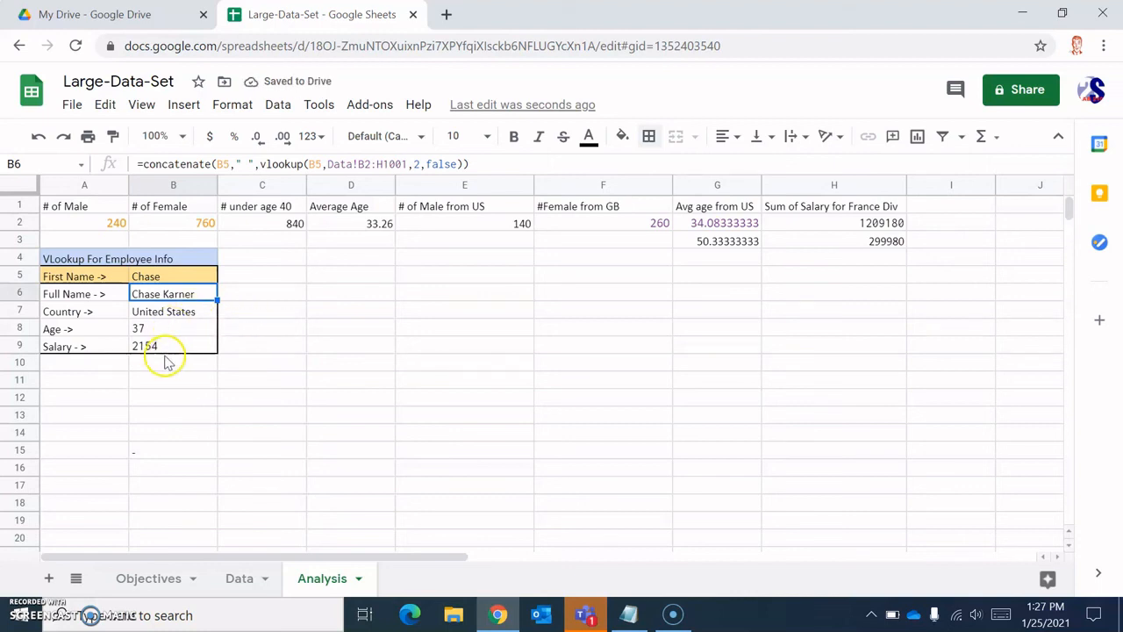
pyautogui.click(239, 578)
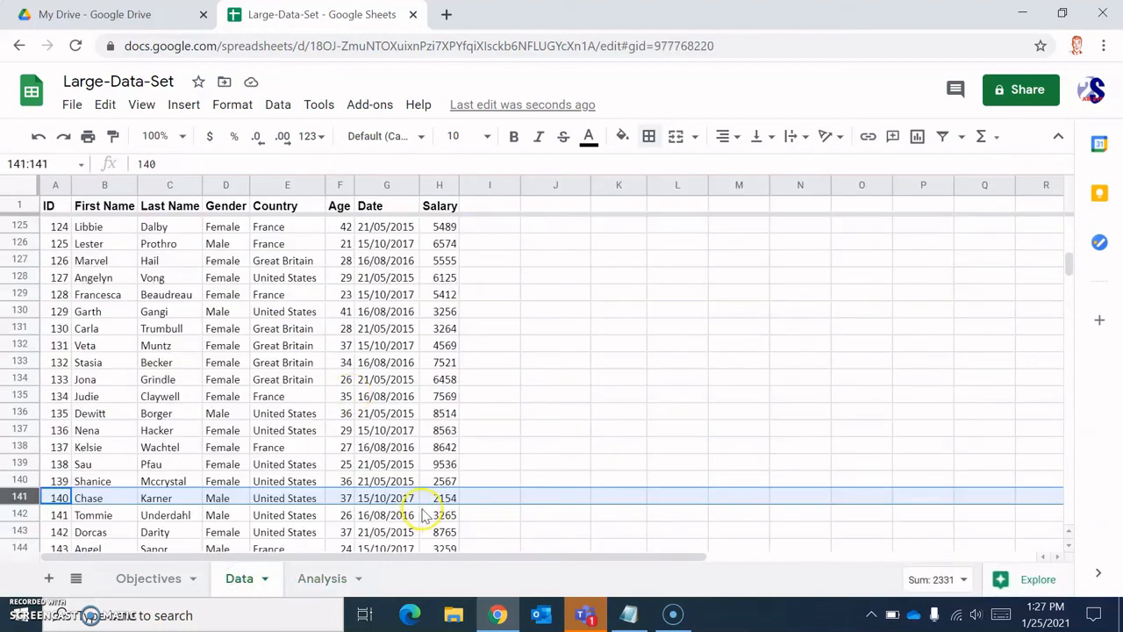
pyautogui.click(320, 582)
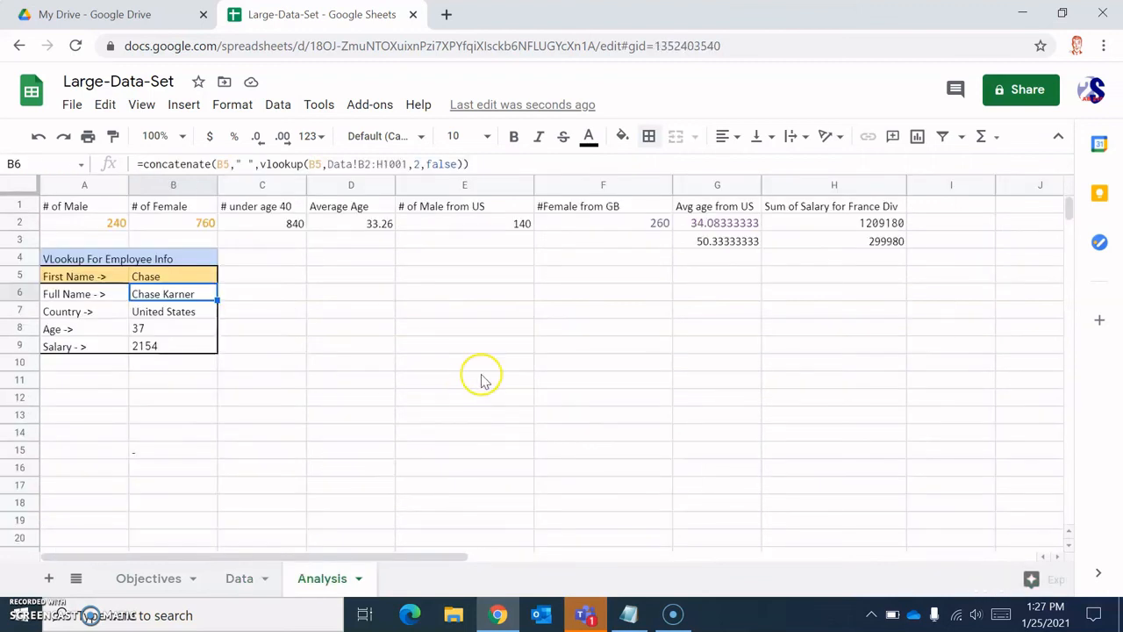